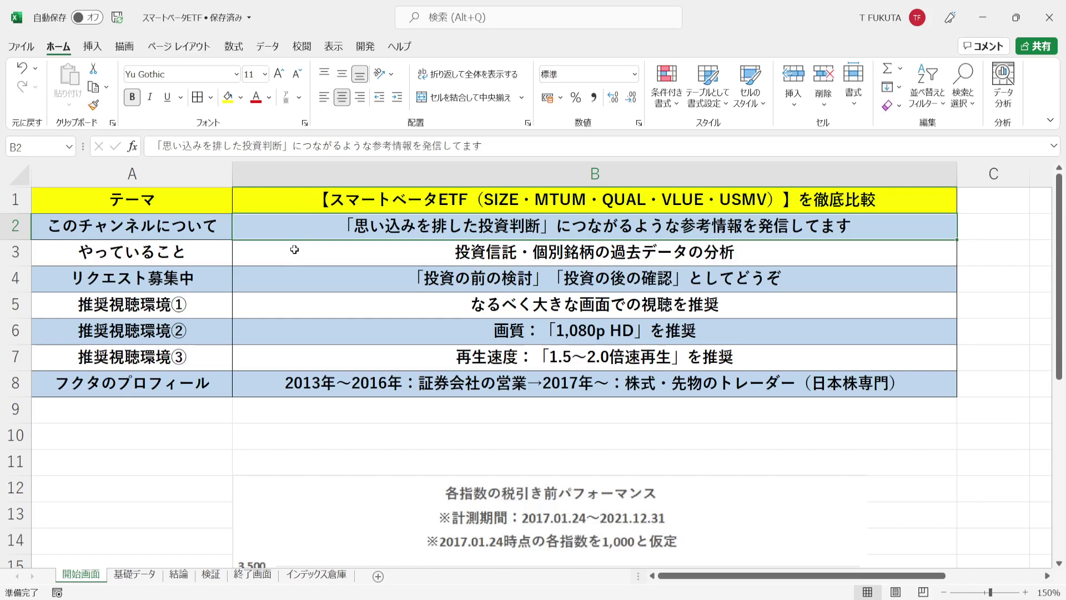
Step: Review the channel information in rows 2 to 8 of the 開始画面 sheet and the index performance chart below the table
click(295, 249)
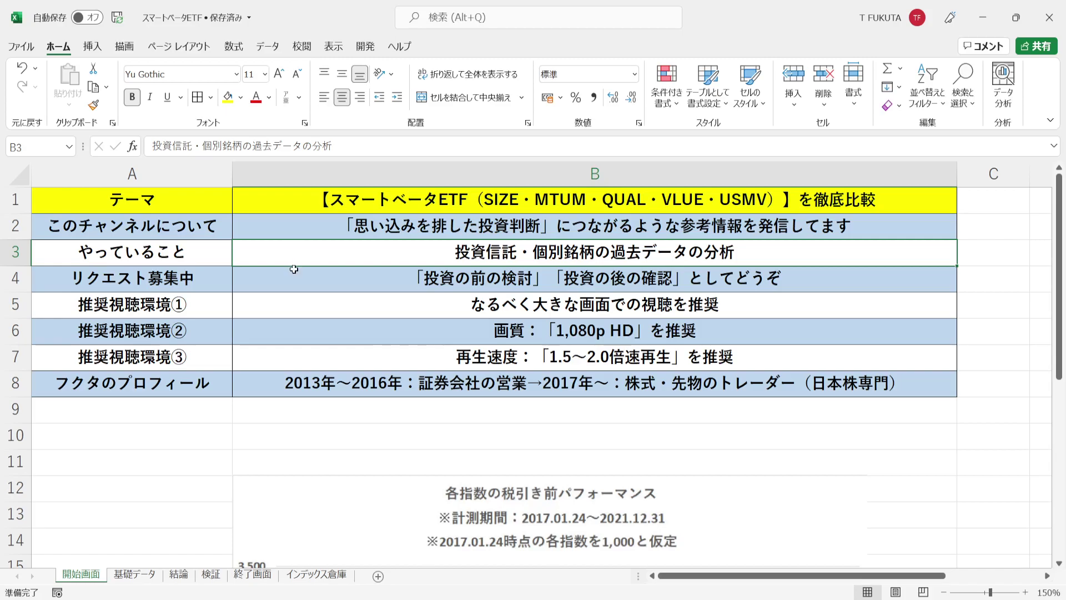
click(293, 271)
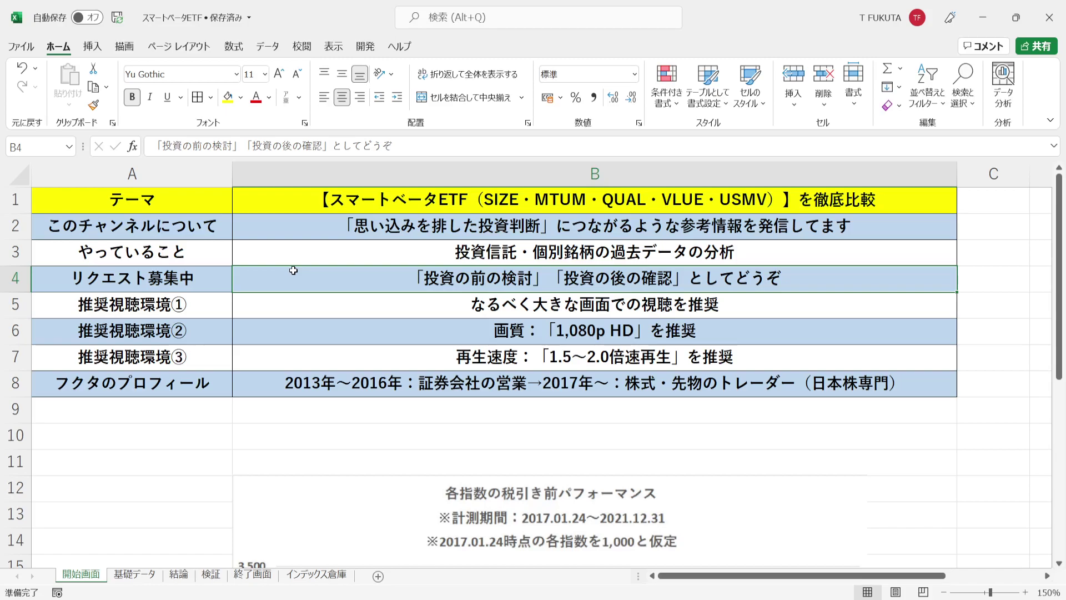
click(296, 305)
shift+click(309, 356)
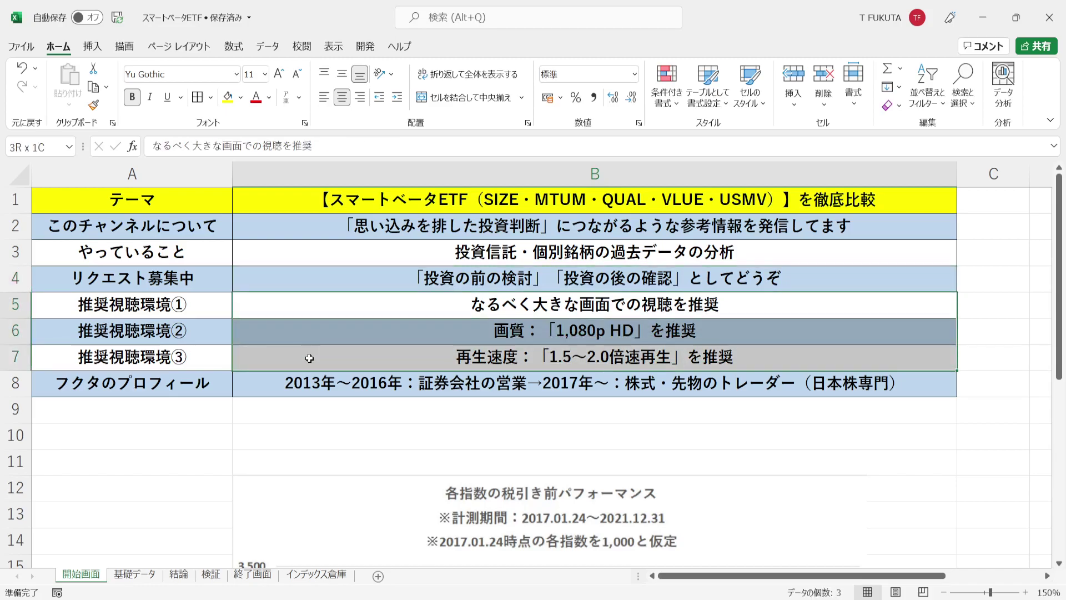
click(312, 304)
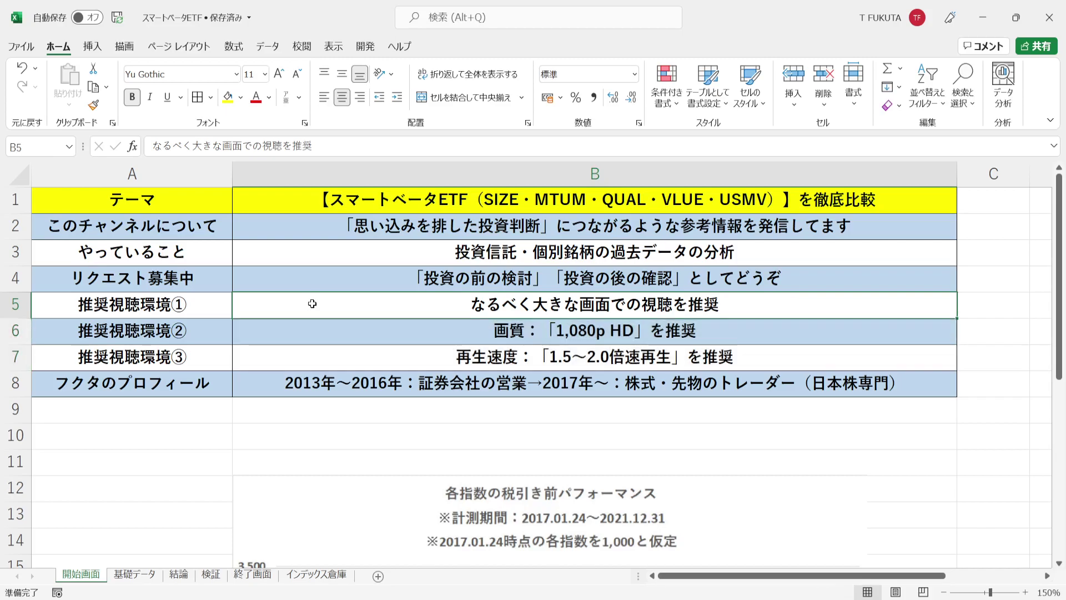
key(Down)
key(Down)
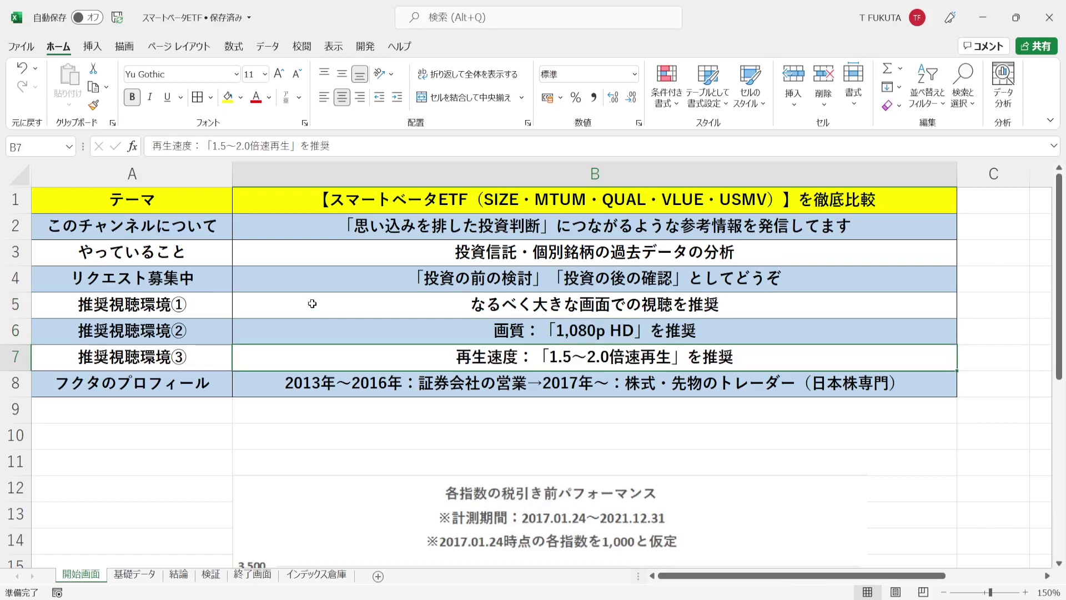
key(Down)
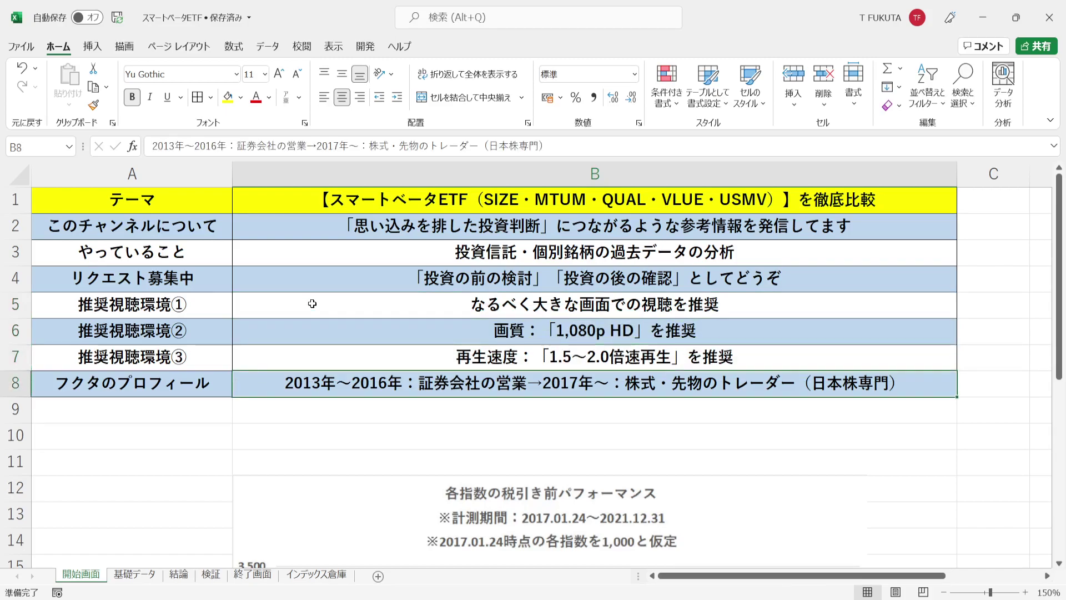
click(147, 407)
key(ctrl+Down)
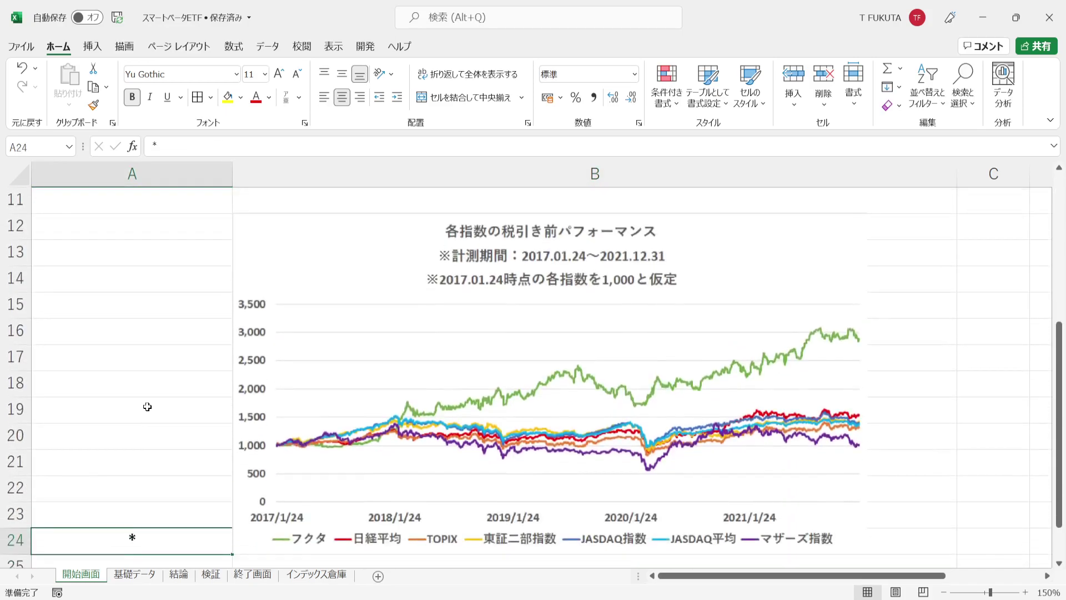
Step: Examine the smart beta ETF definition and the five representative factors in rows 2 to 7 of the 基礎データ sheet
click(135, 574)
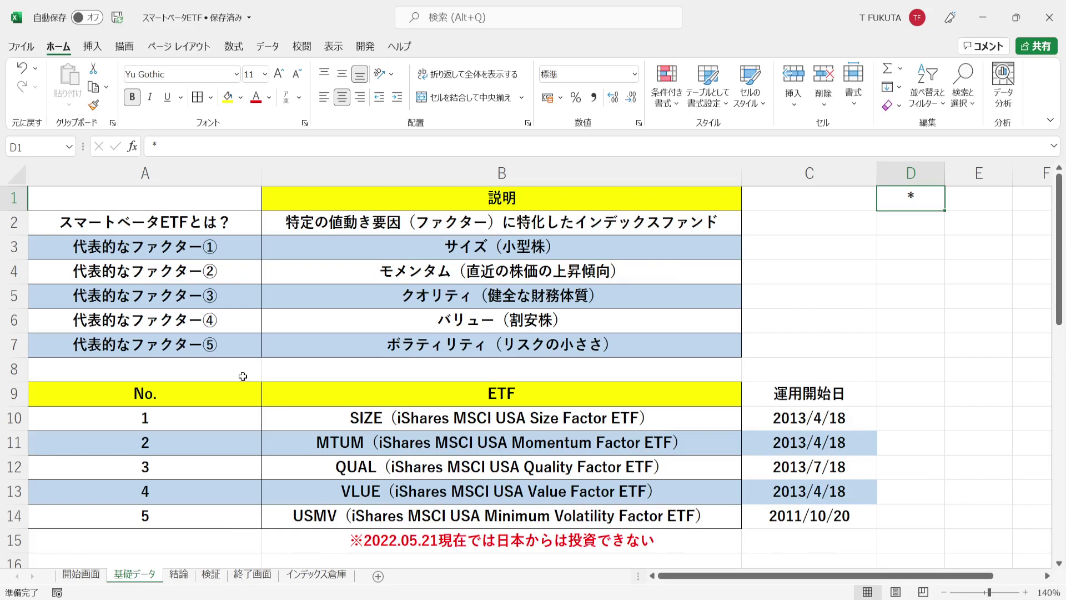
click(251, 219)
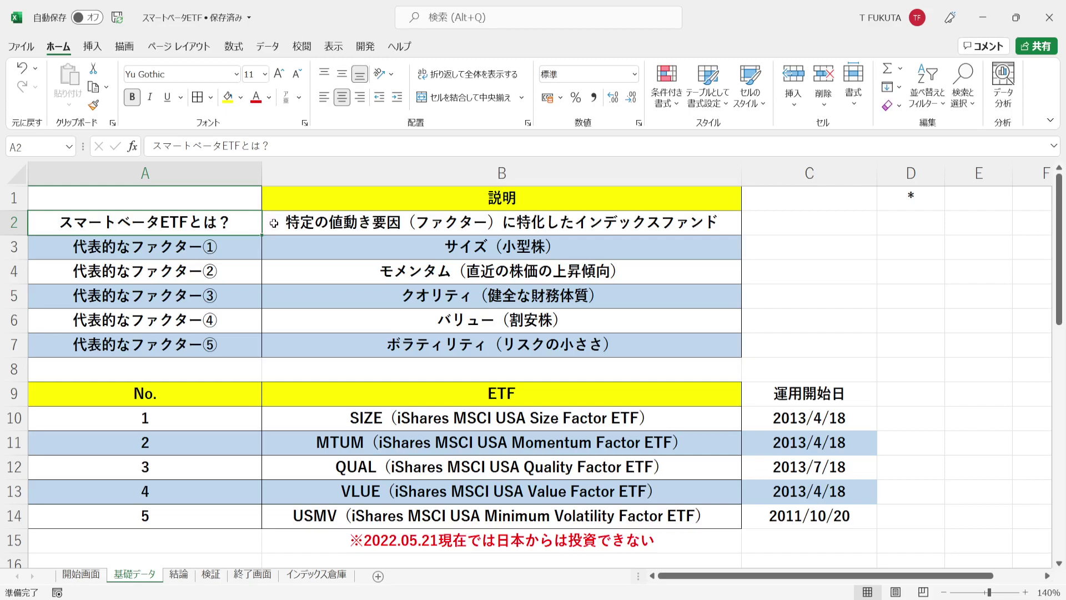
click(273, 223)
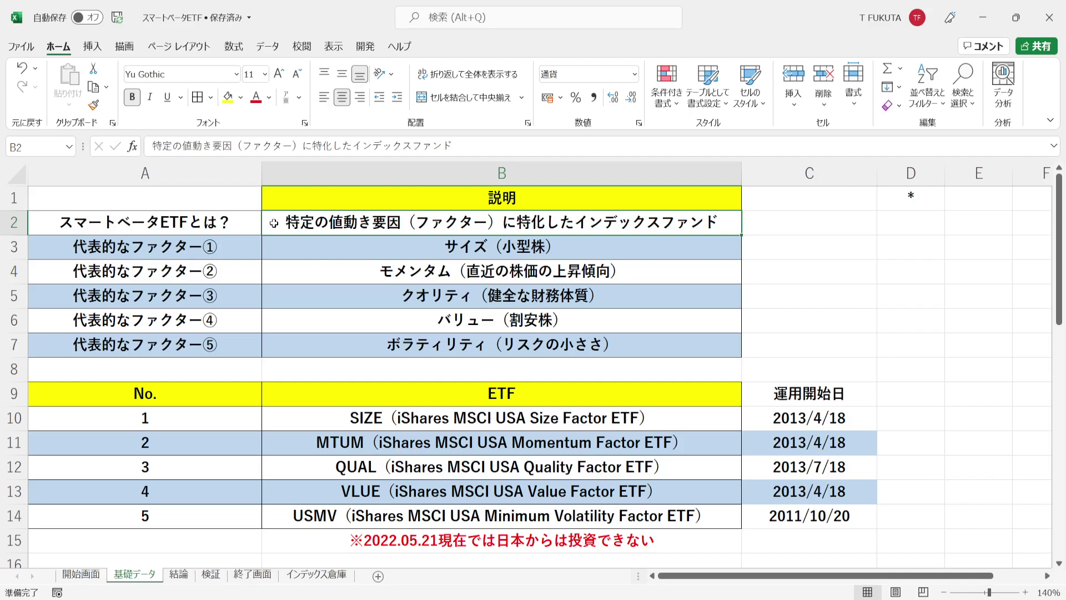
click(249, 255)
mouse_move(249, 255)
mouse_down()
mouse_move(214, 321)
mouse_move(248, 341)
mouse_up()
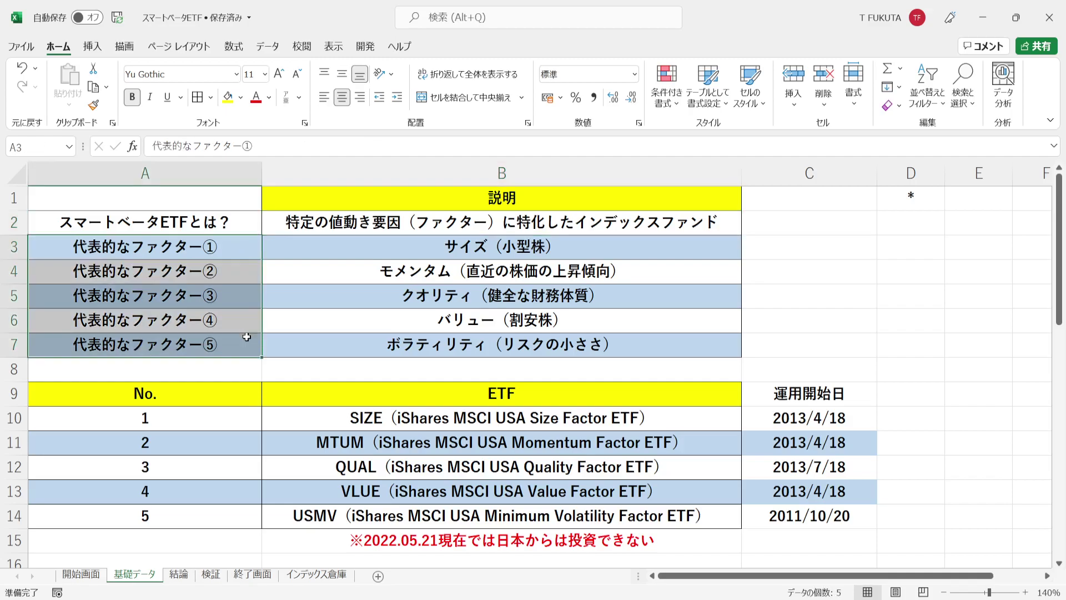
click(337, 254)
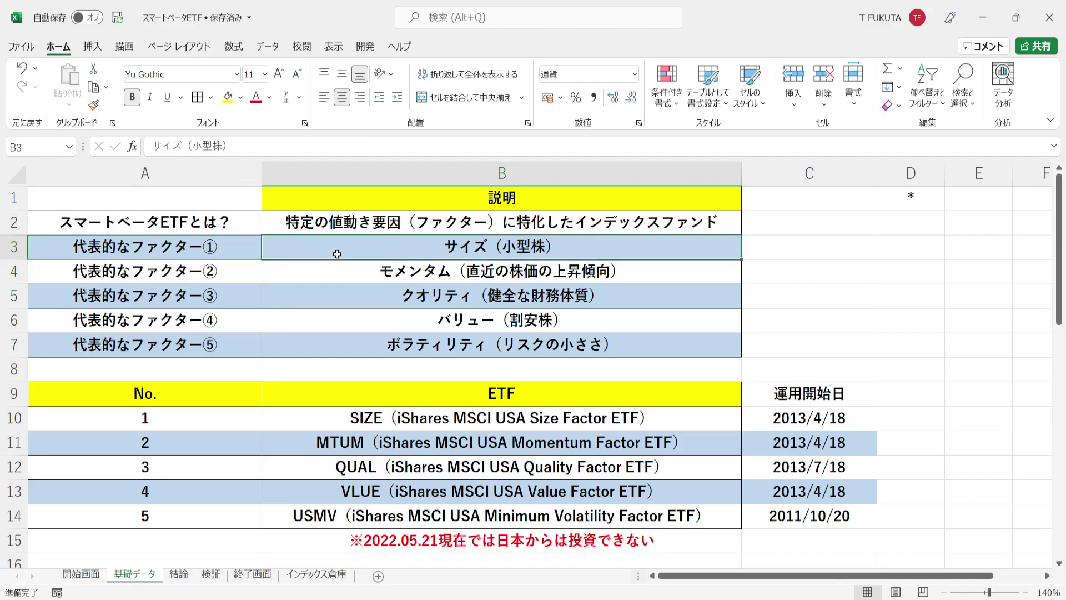
click(332, 271)
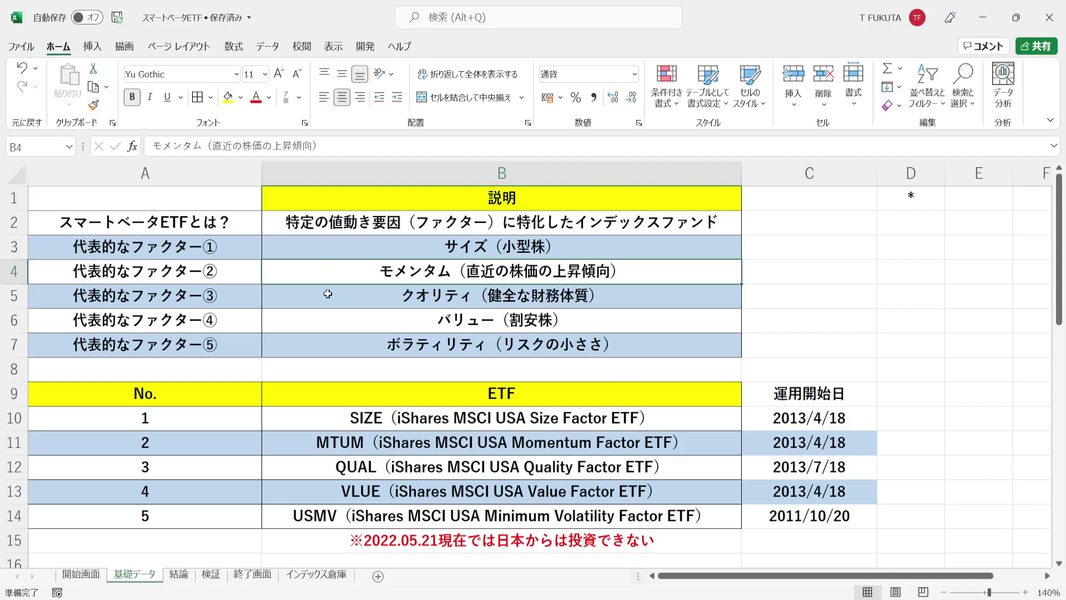
click(328, 293)
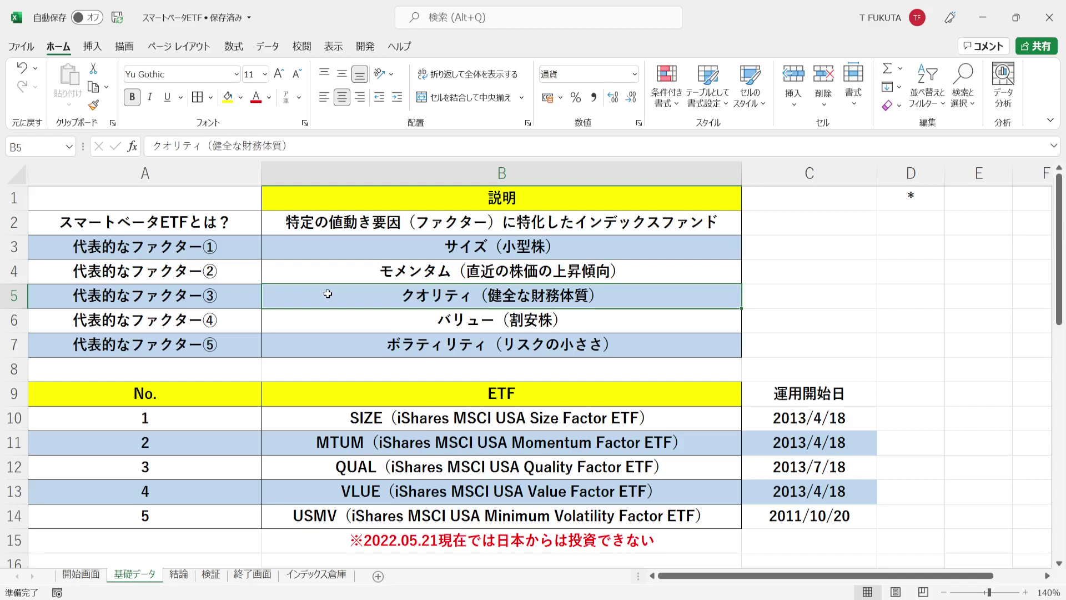
click(319, 319)
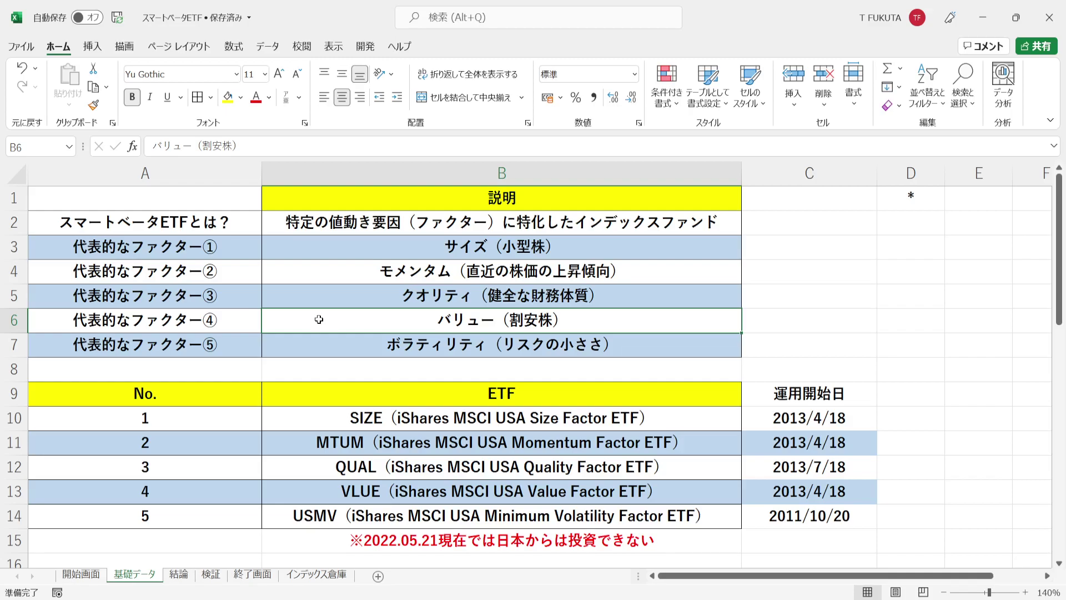
click(311, 343)
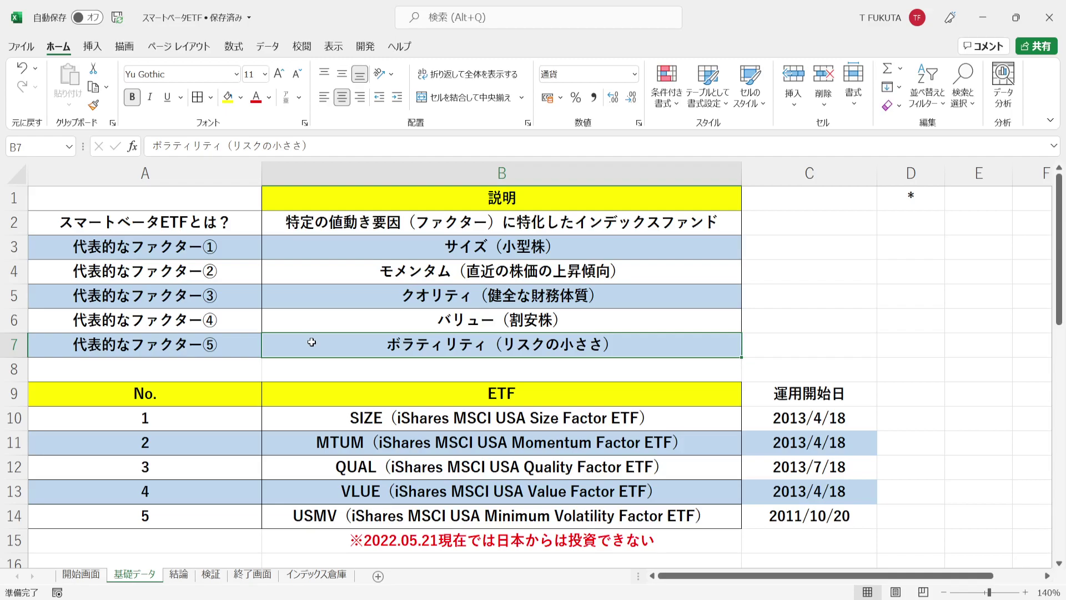
click(281, 249)
drag(281, 251, 304, 340)
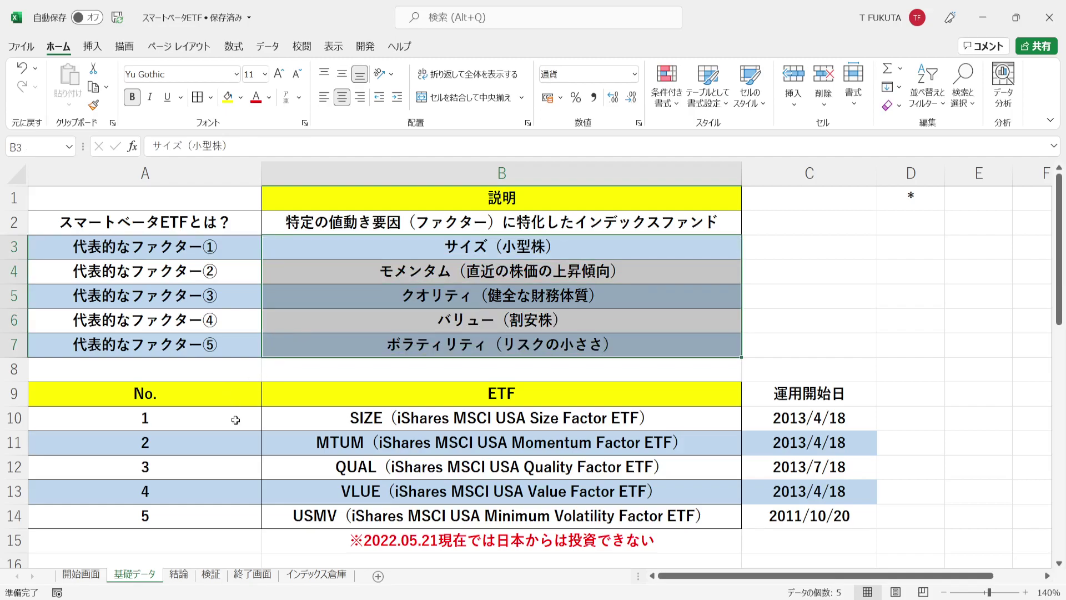
Step: Compare the five ETFs from SIZE to USMV in B10:B14 with the factors above, and read the red note in B15
drag(284, 418, 282, 508)
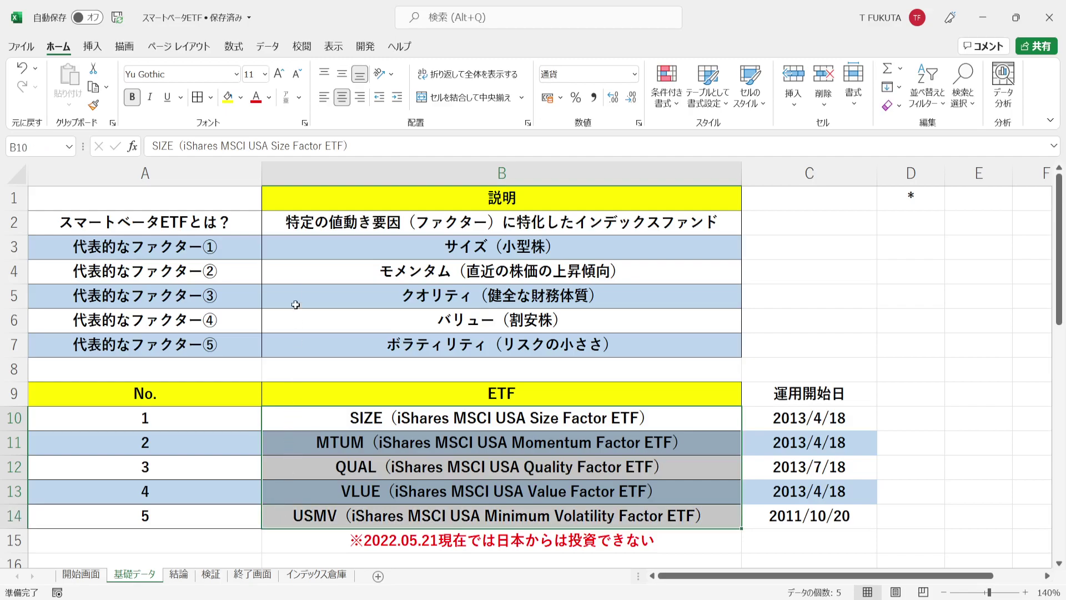
click(300, 250)
drag(302, 269, 300, 341)
click(279, 415)
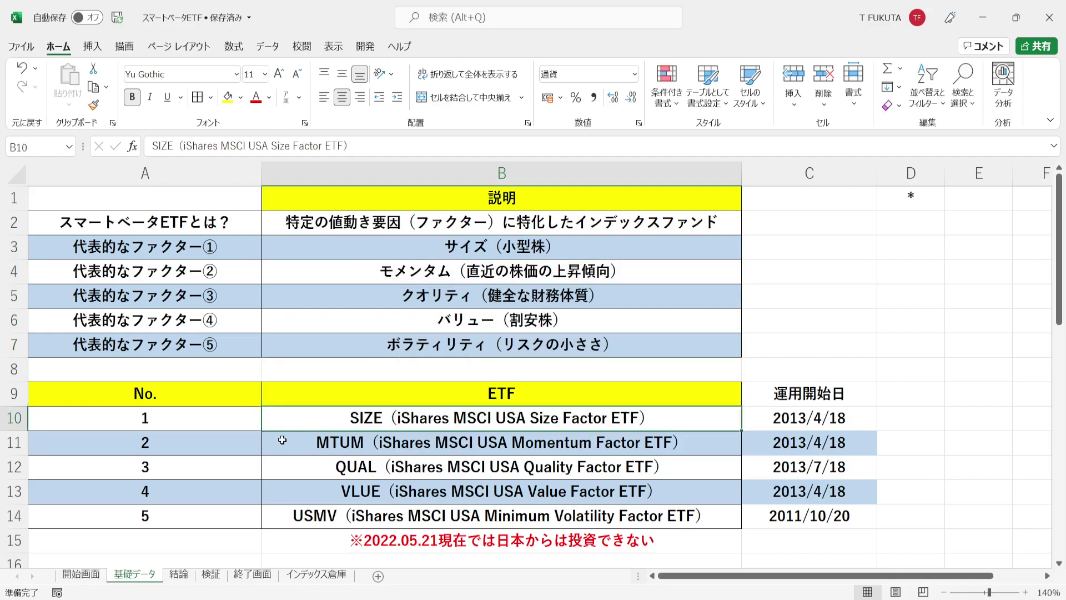
click(282, 442)
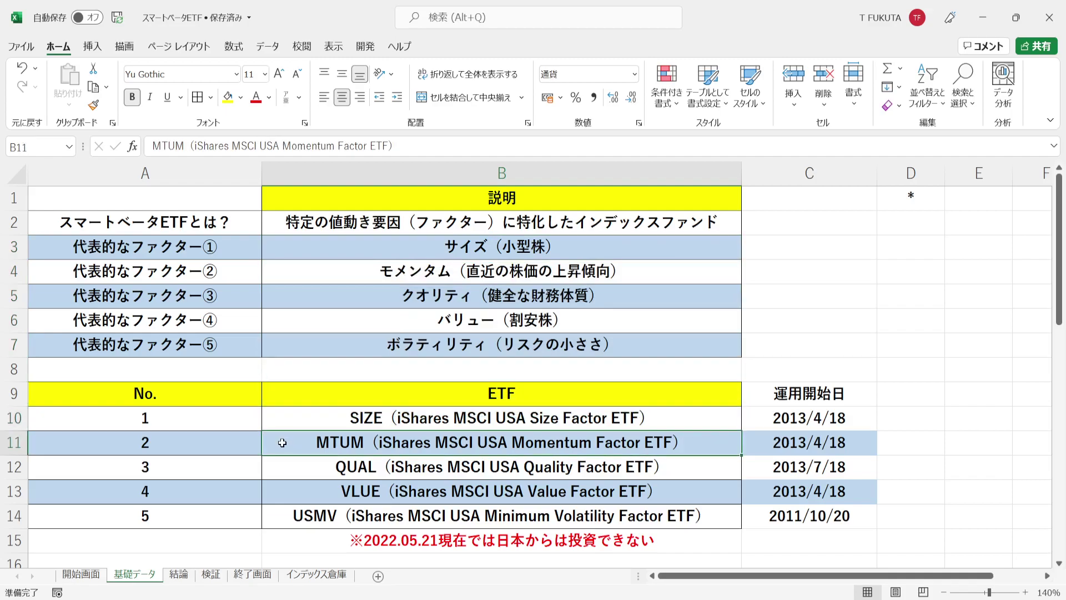
click(289, 462)
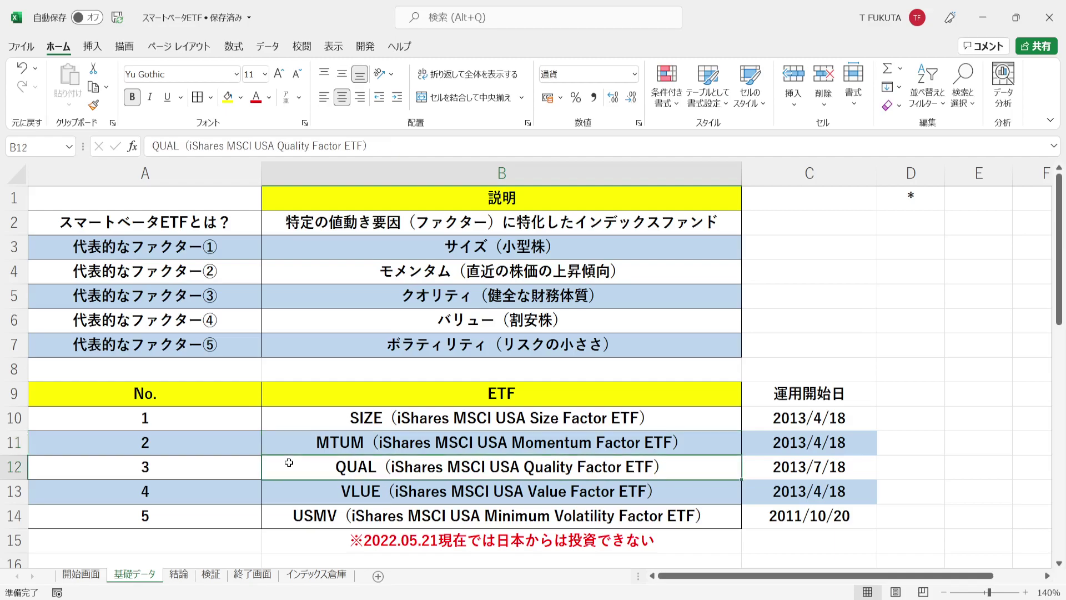
click(295, 490)
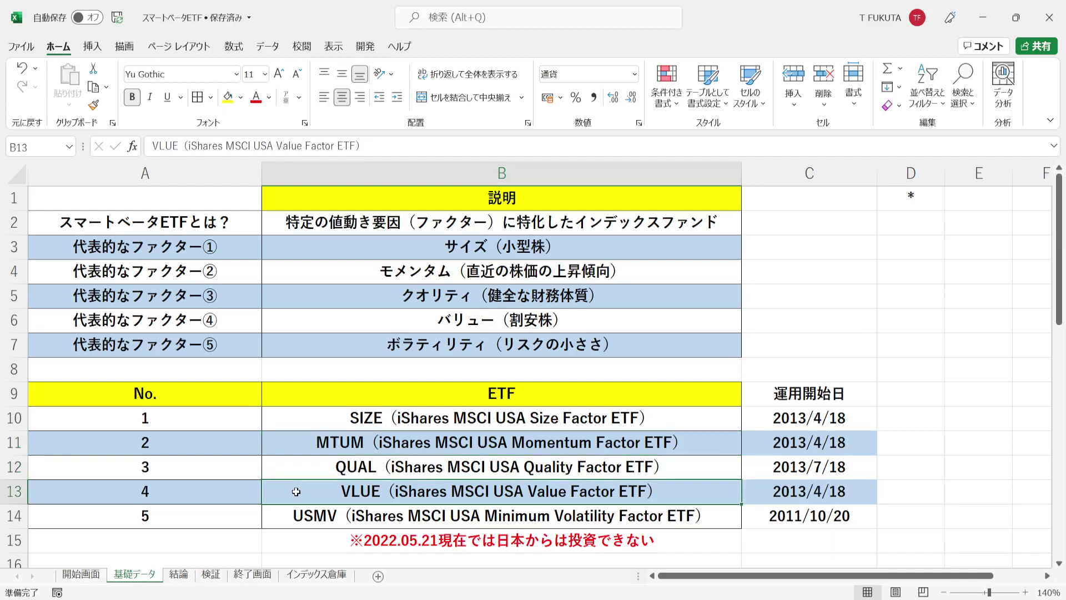
click(279, 518)
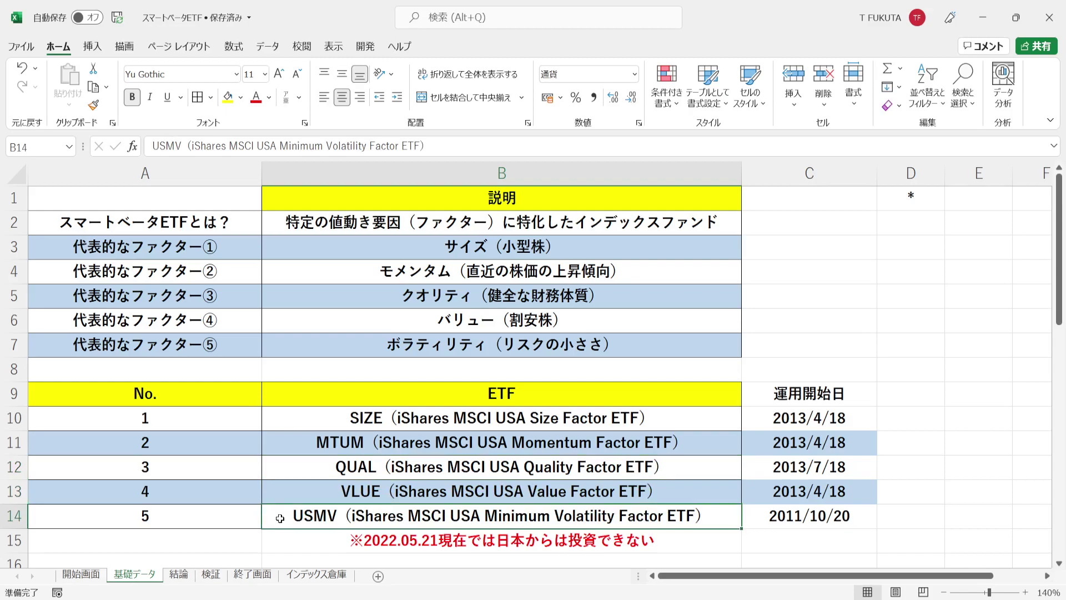
drag(281, 411, 281, 507)
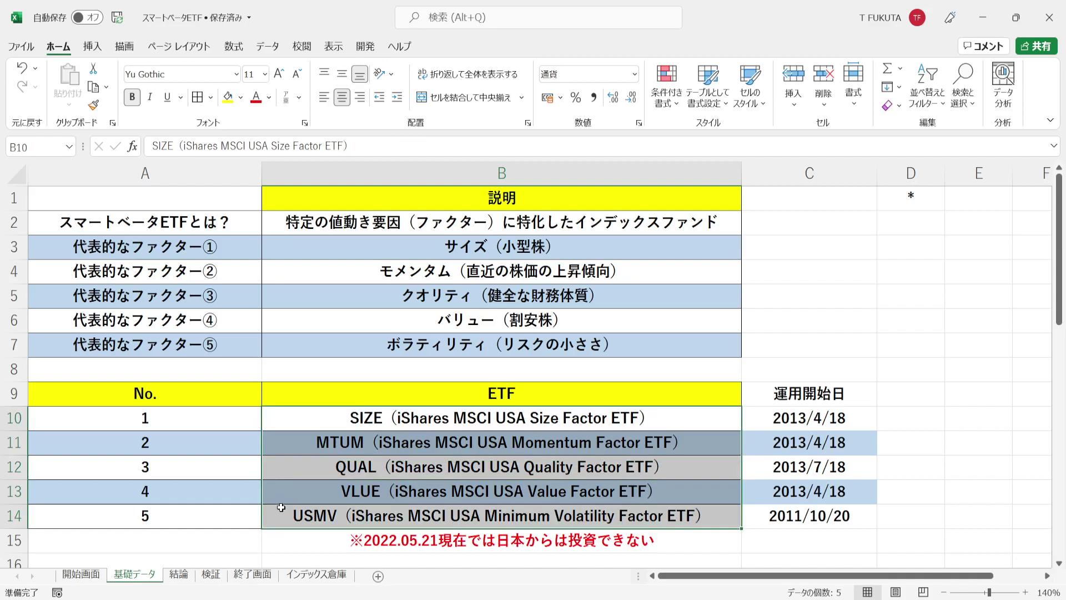
click(291, 540)
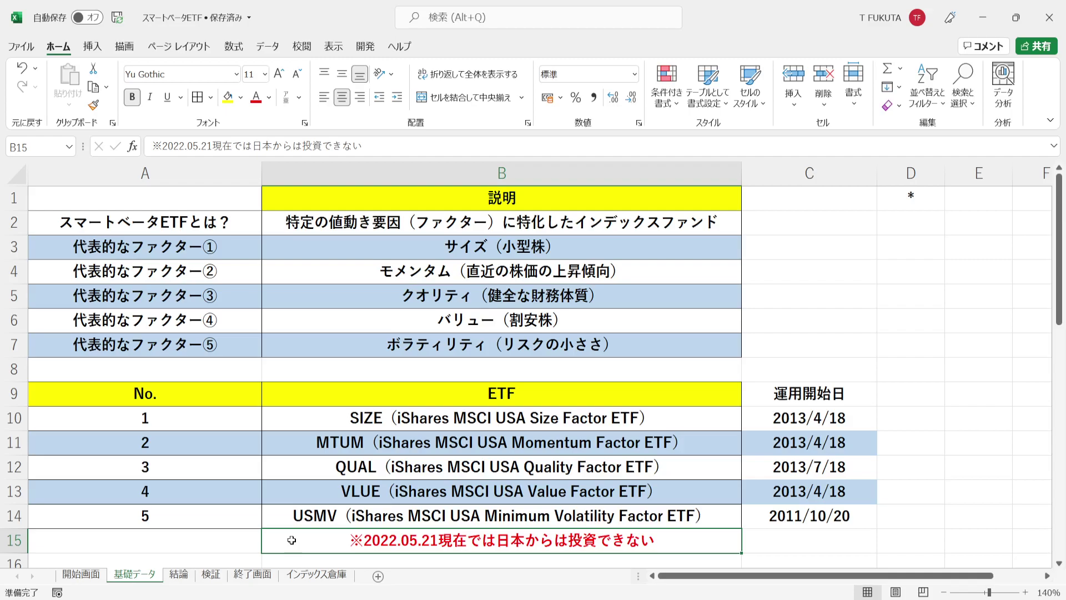
Step: Review the three comparison criteria in rows 18 to 20 and the return time frame and verification period in B21:B22
click(911, 546)
key(Page_Down)
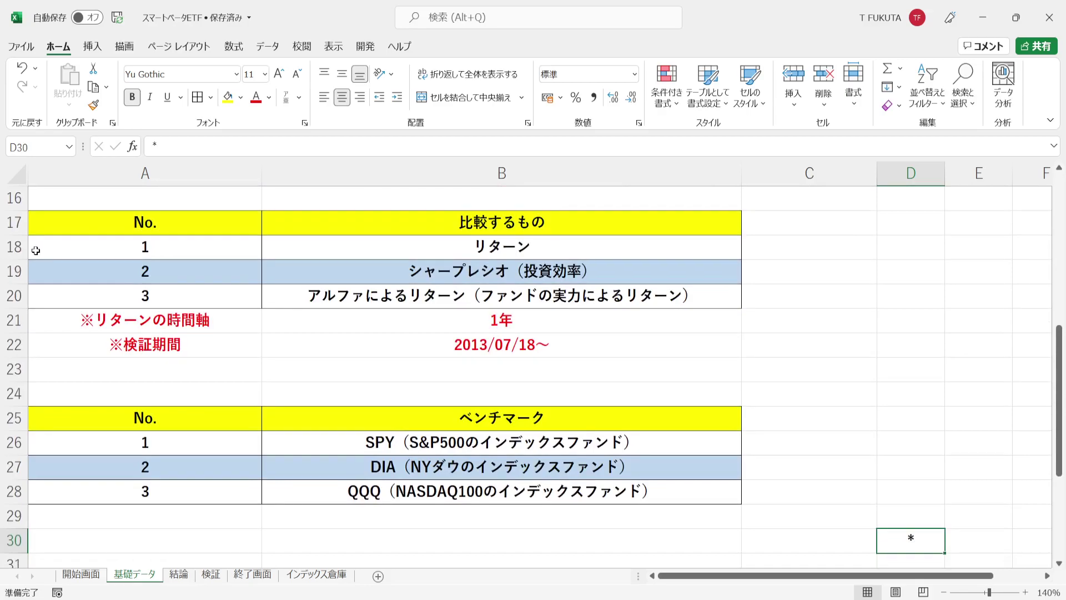
drag(21, 249, 20, 294)
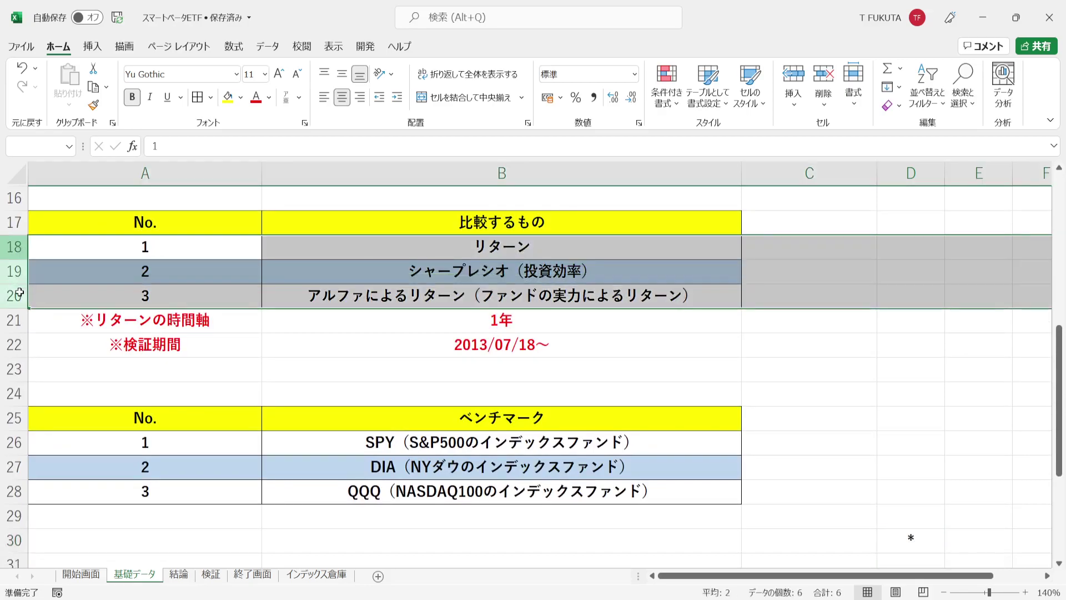
click(345, 246)
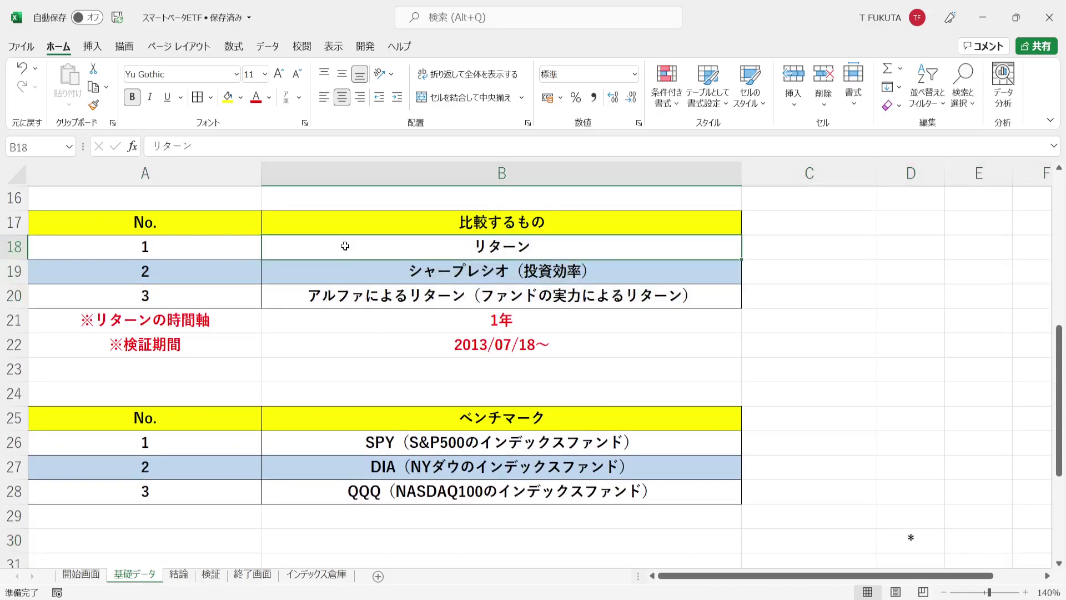
click(335, 268)
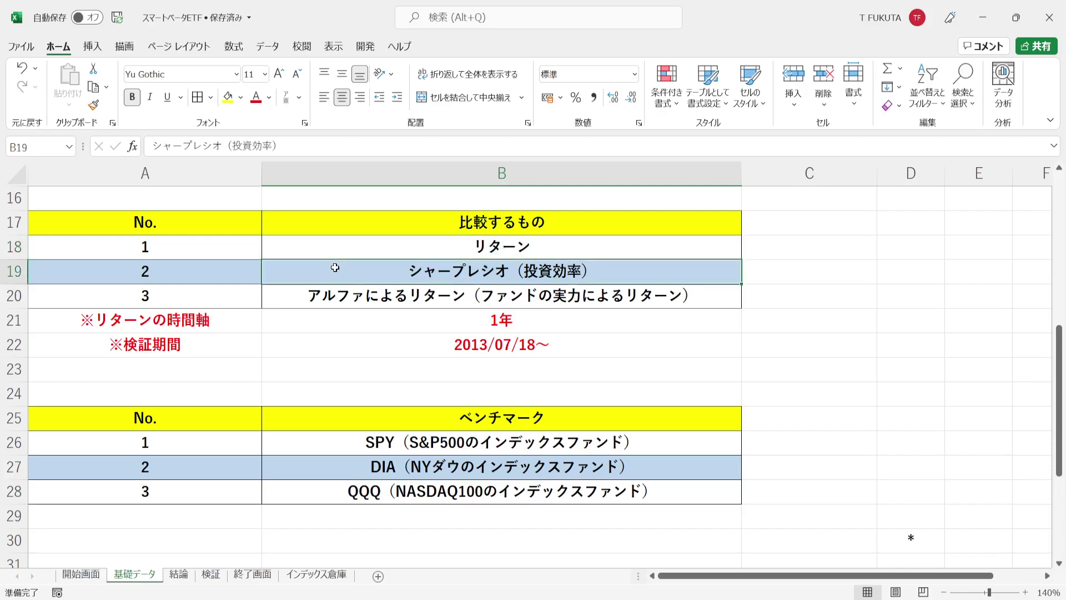
click(287, 294)
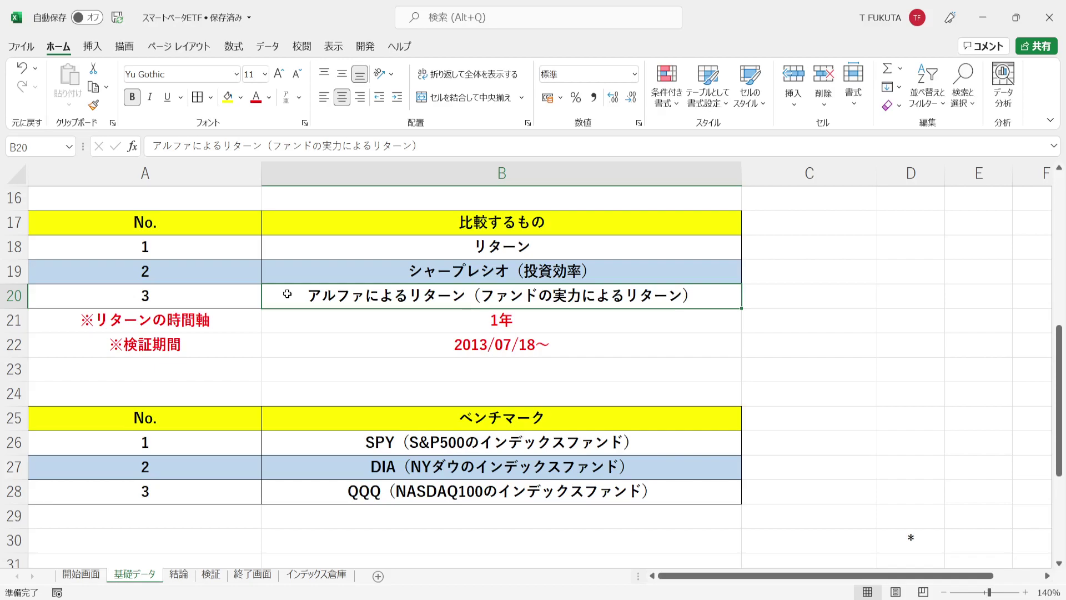
click(286, 315)
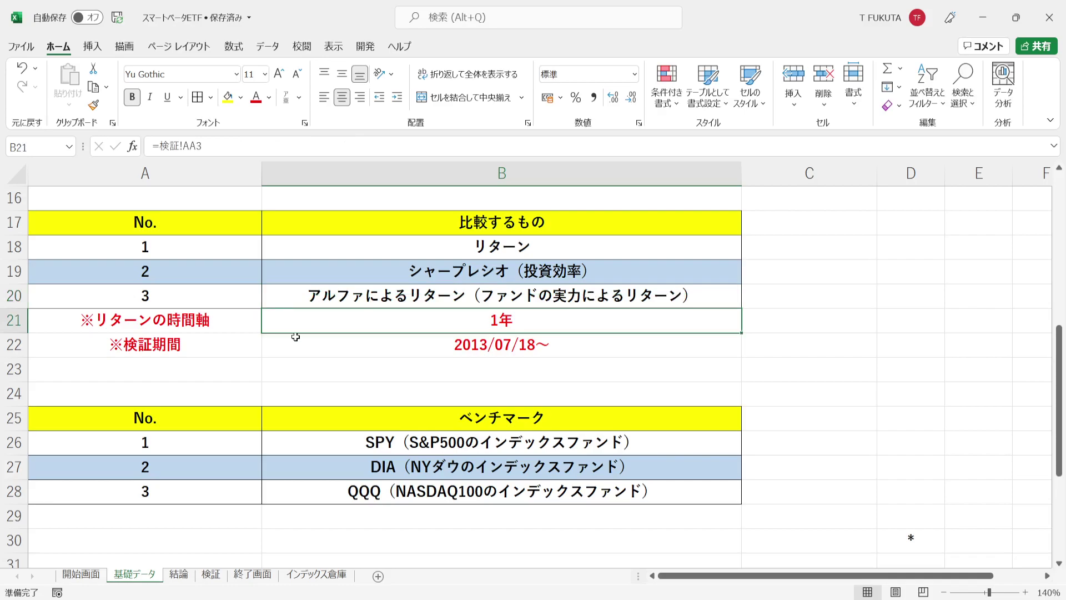
click(296, 336)
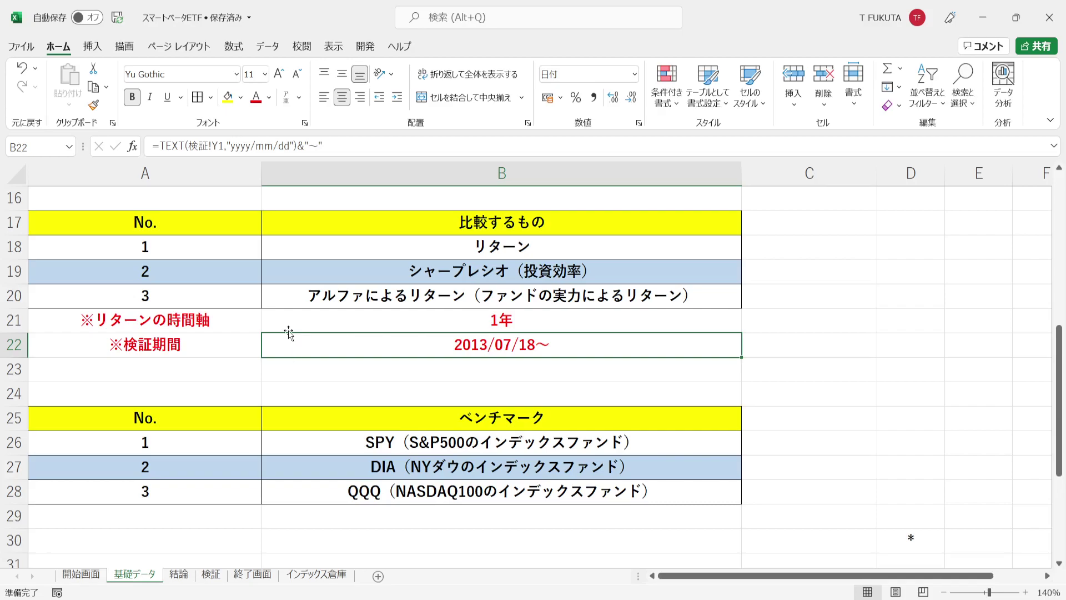
click(279, 300)
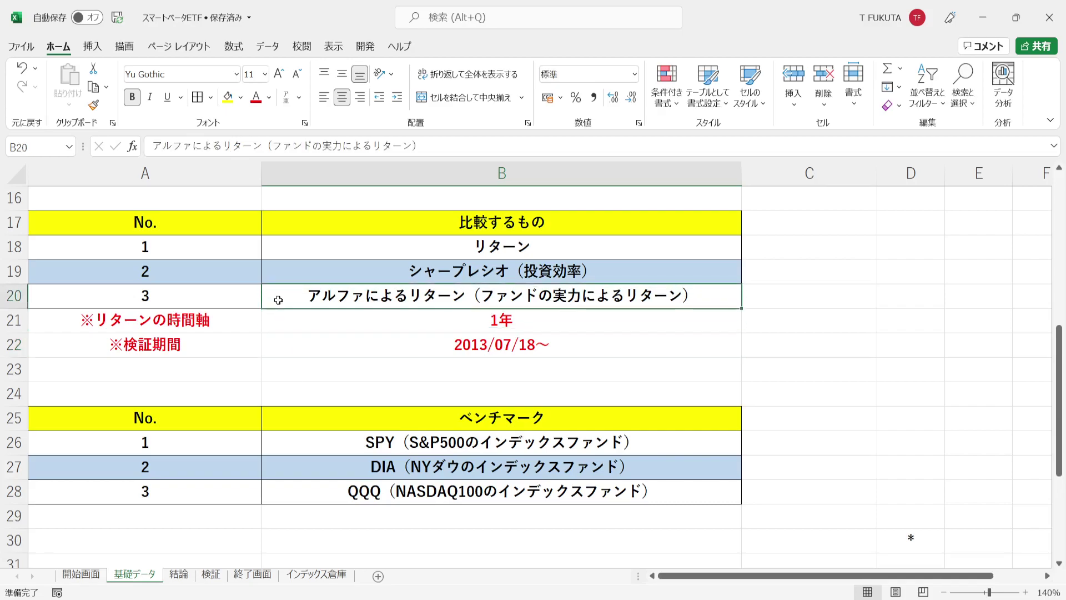
Step: Go through the SPY, DIA and QQQ benchmark entries in B26:B28
click(303, 443)
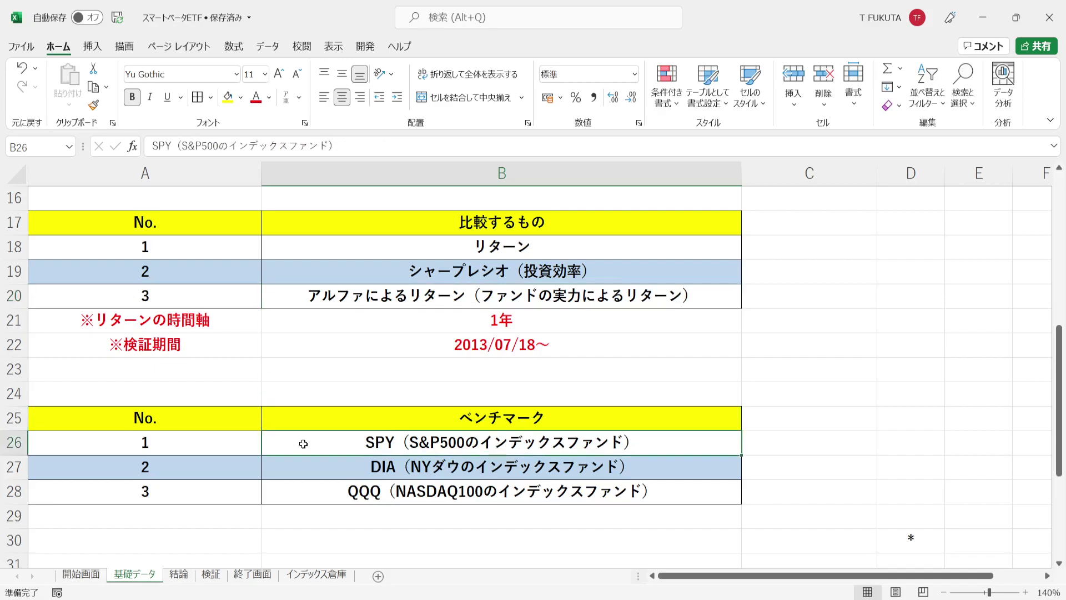
key(Down)
click(304, 496)
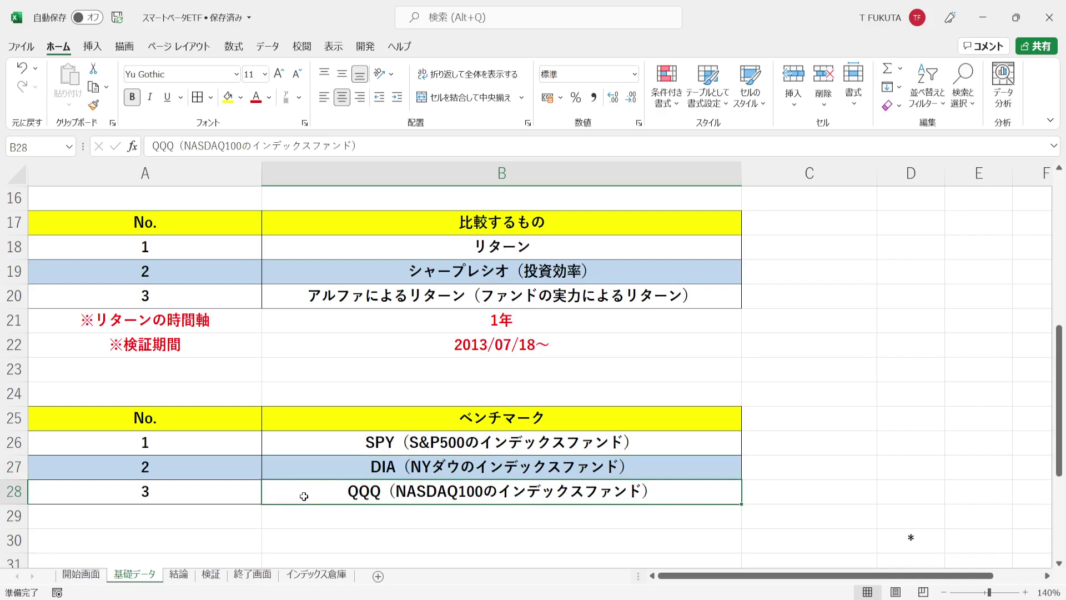
Step: Review the three return types and their descriptions in rows 33 to 35, focusing on the red 配当込み entry
click(890, 533)
key(ctrl+Down)
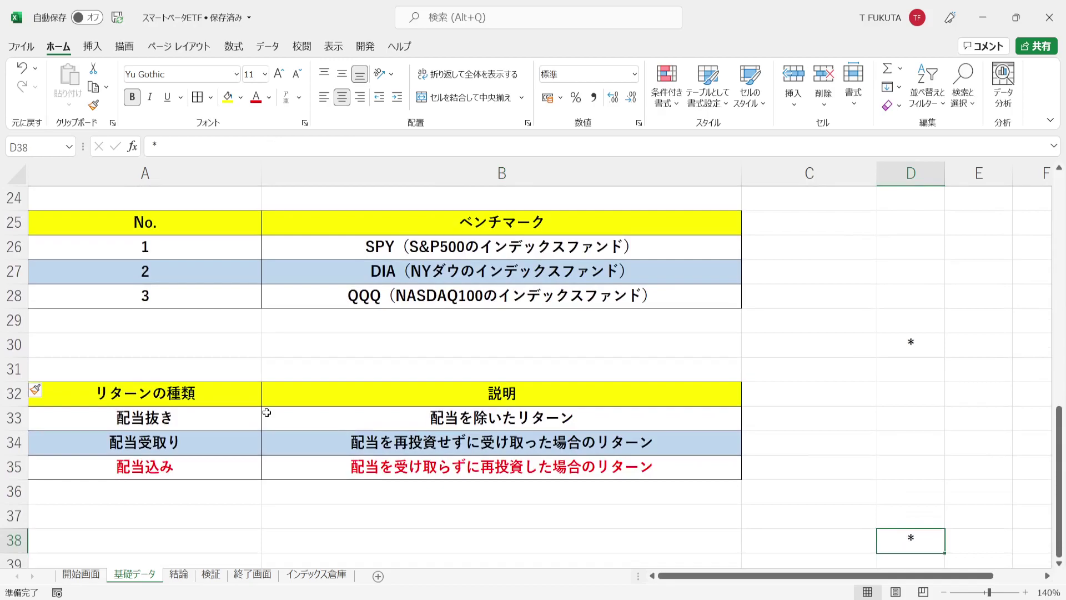
drag(14, 416, 13, 464)
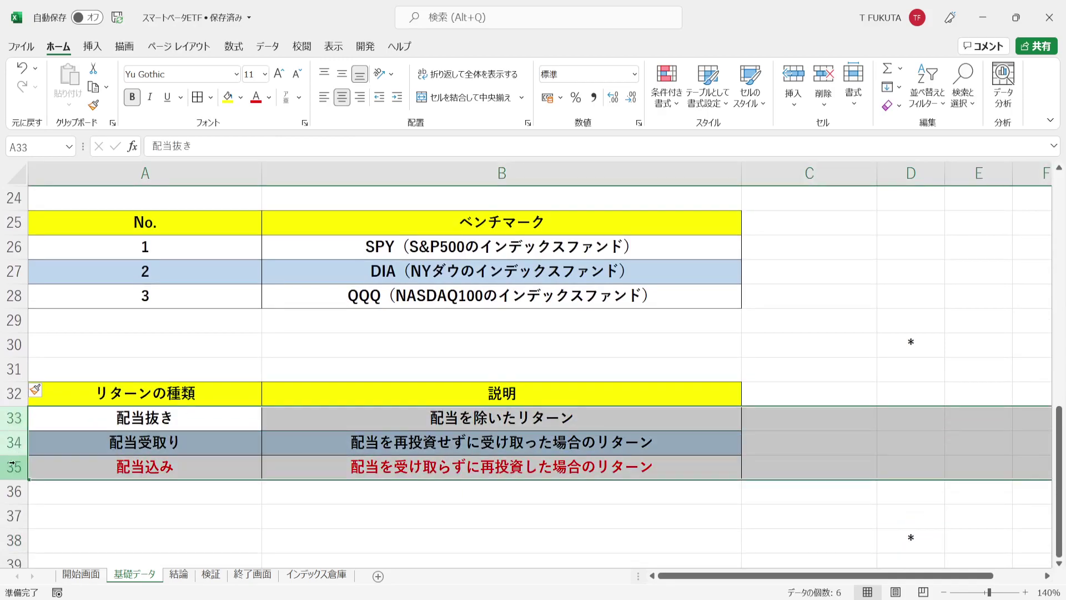
click(10, 465)
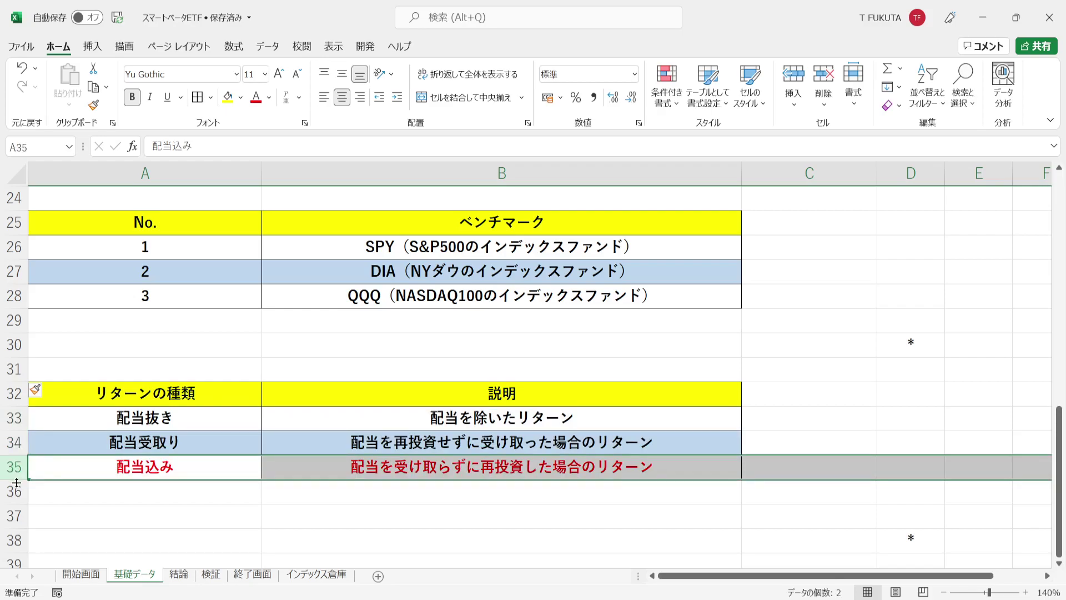
click(67, 472)
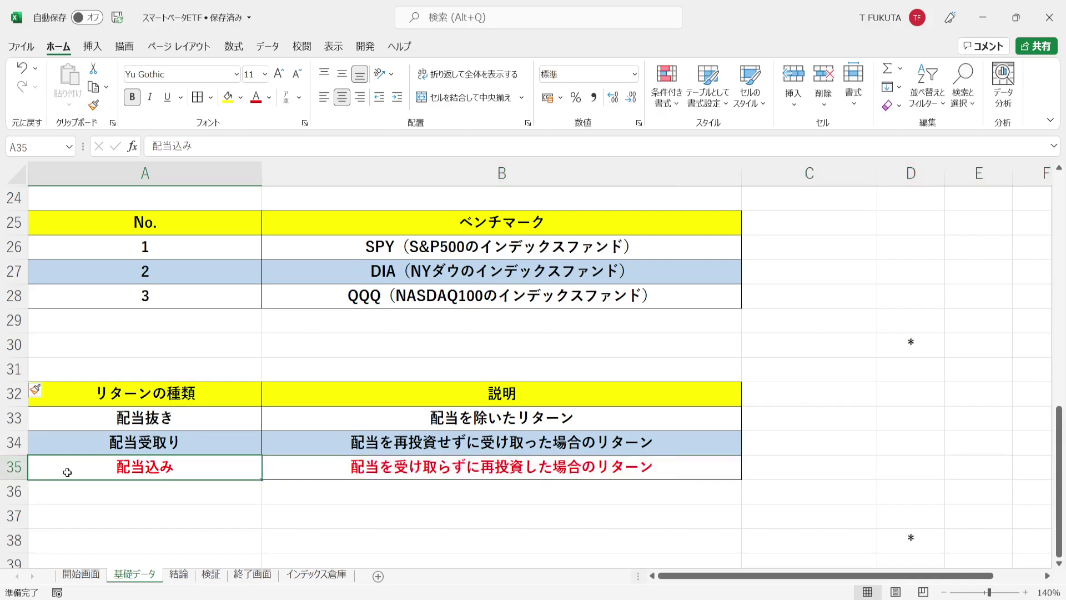
Step: Go through the リターン ranking of the five ETFs in B3:B7 of the 結論 sheet, from first to fifth place
click(183, 578)
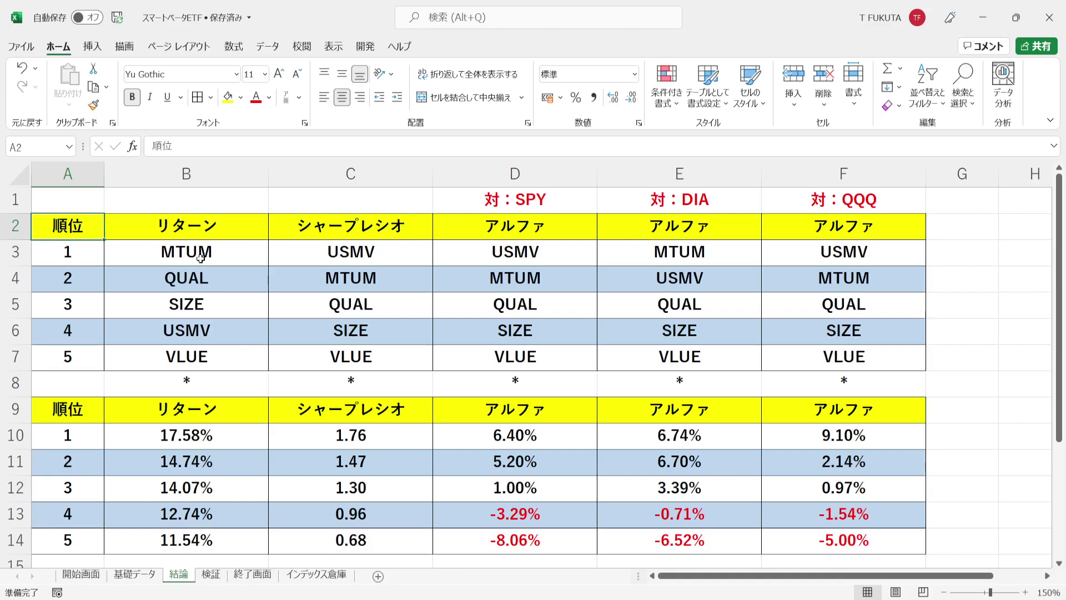
click(211, 172)
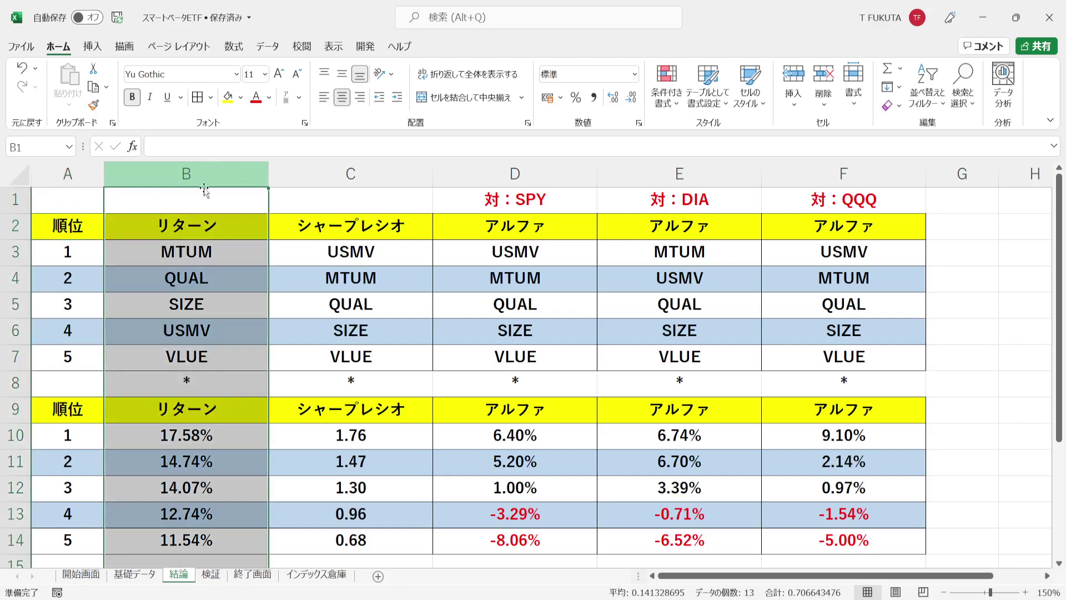
click(130, 252)
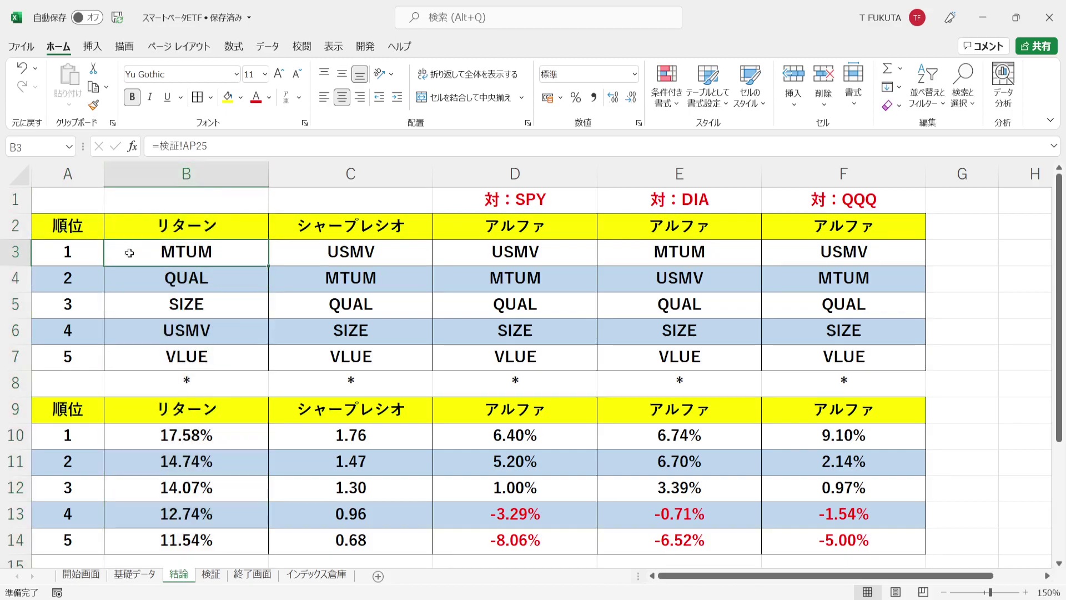
click(127, 273)
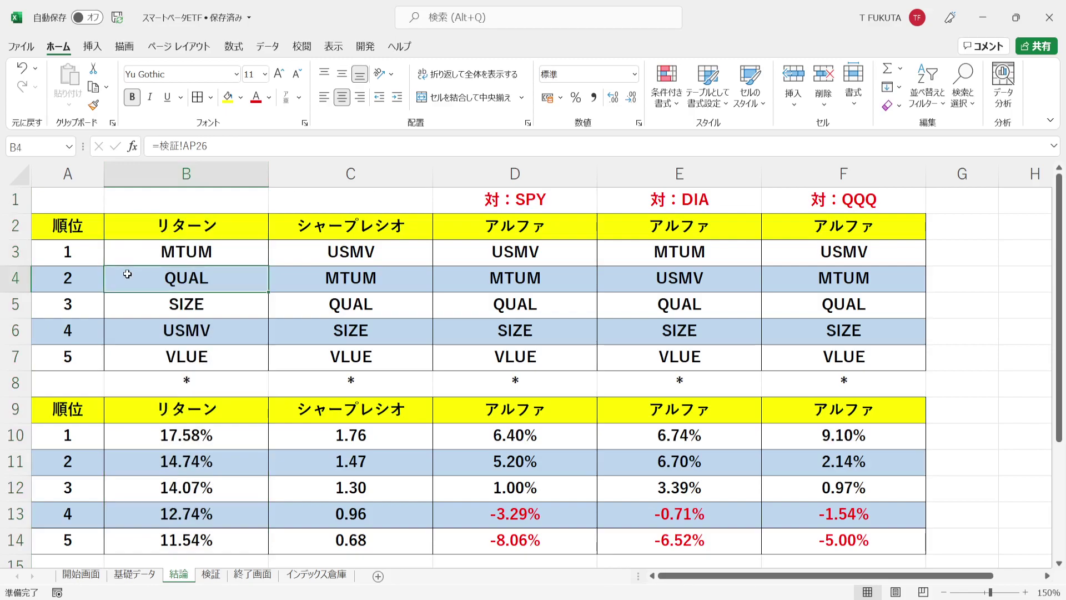
key(Down)
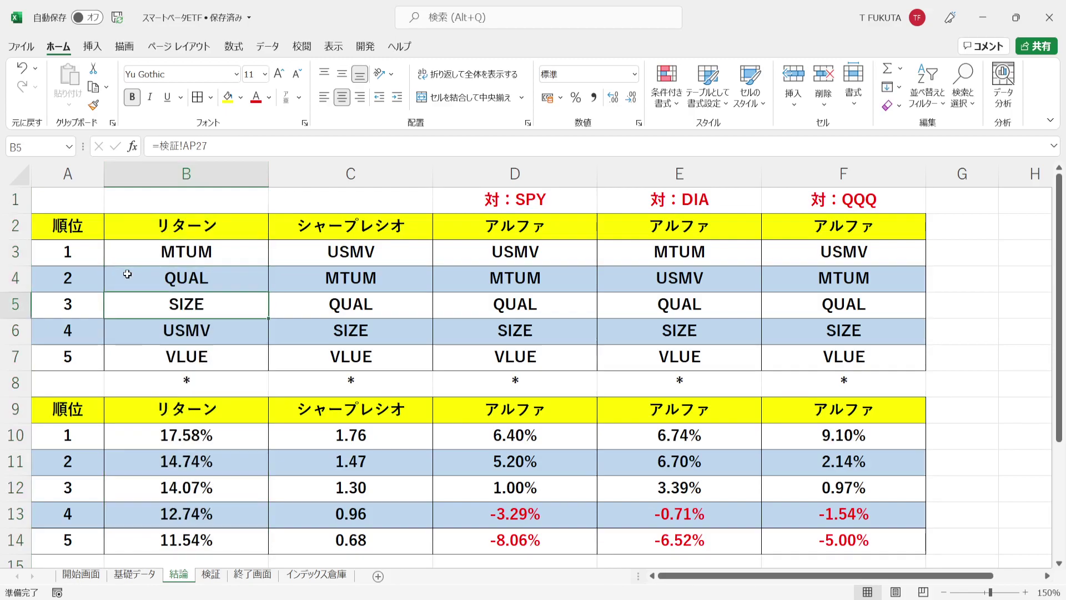
click(127, 332)
key(Down)
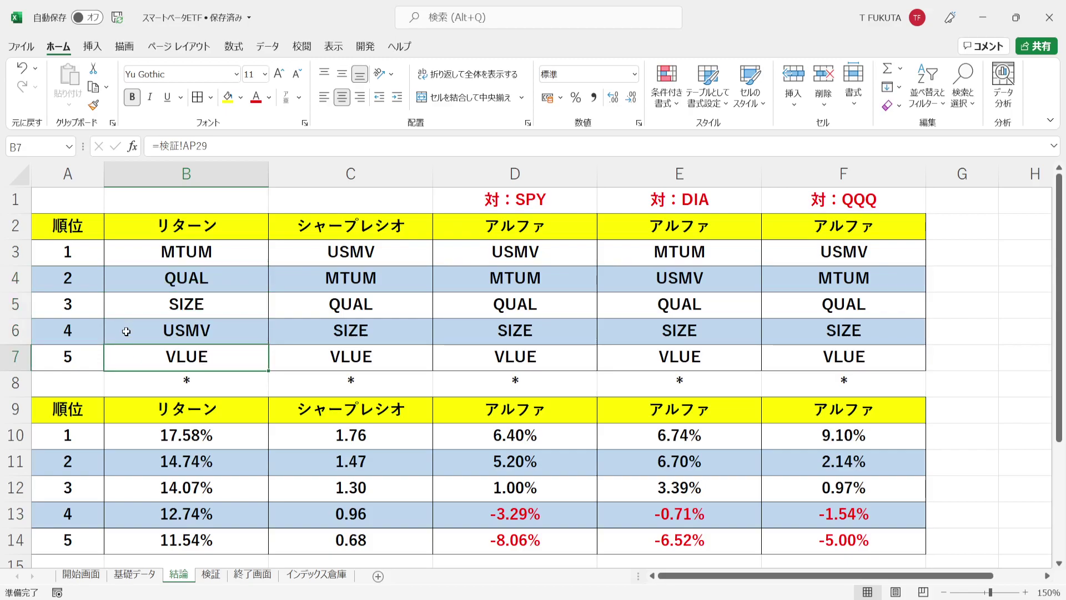
Step: Go through the シャープレシオ ranking in C3:C7, from first to fifth place
click(314, 176)
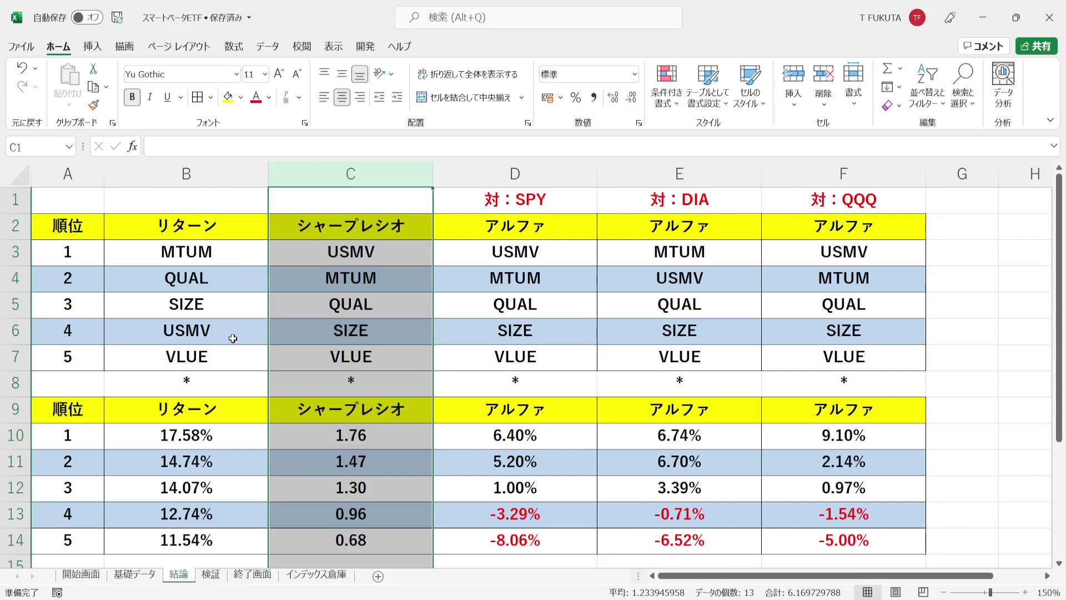
click(235, 335)
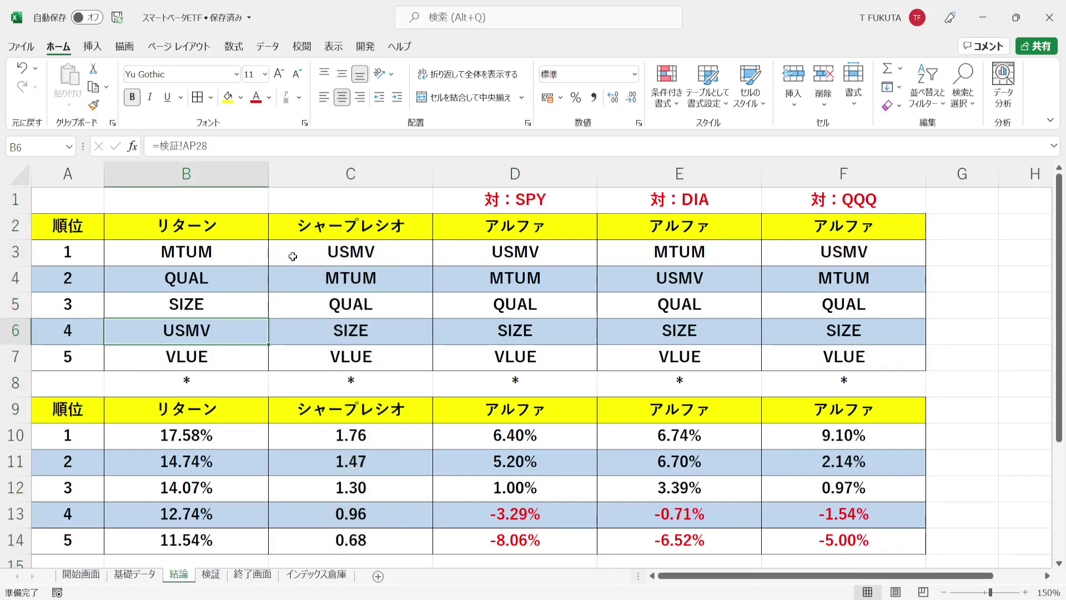
click(293, 256)
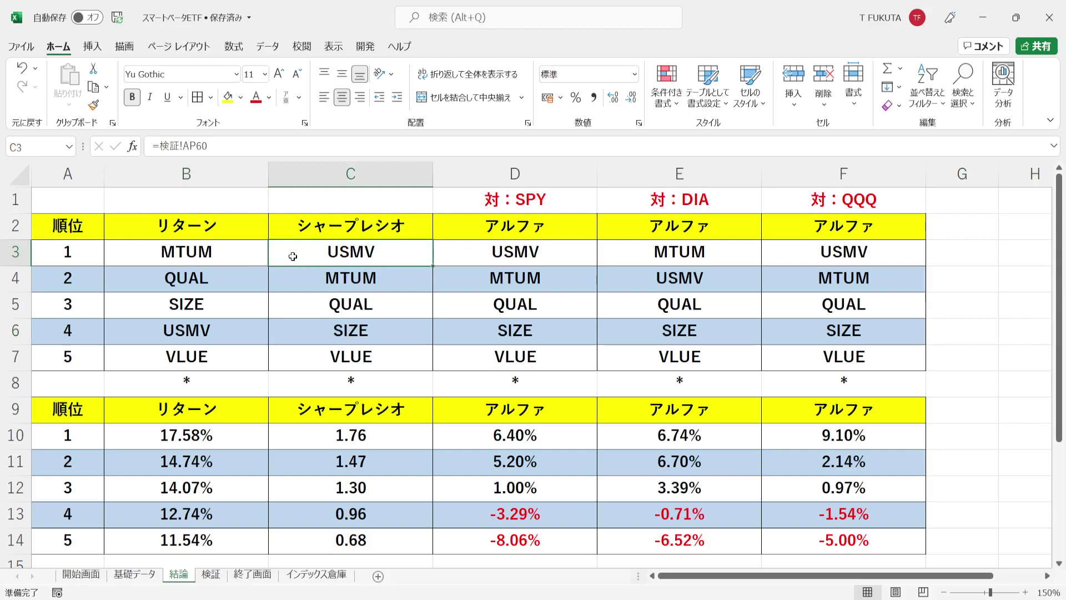
click(292, 280)
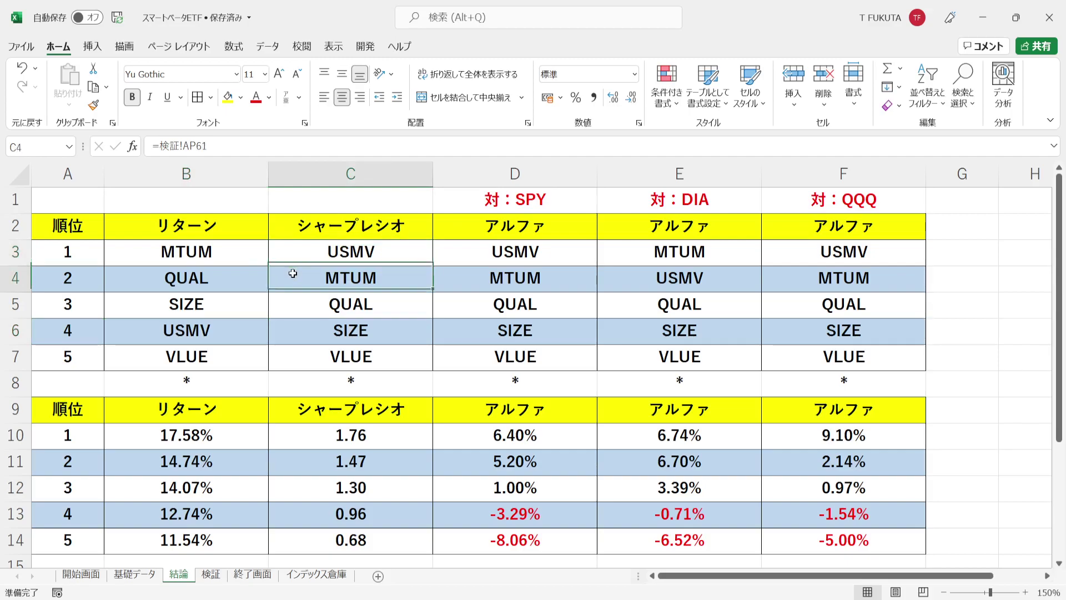
click(294, 296)
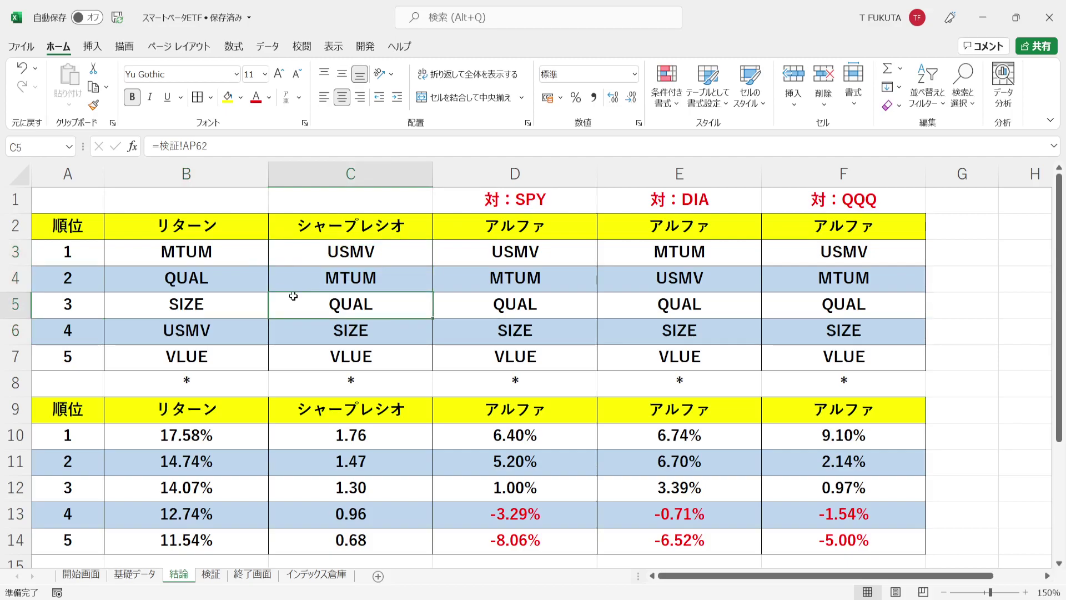
key(Down)
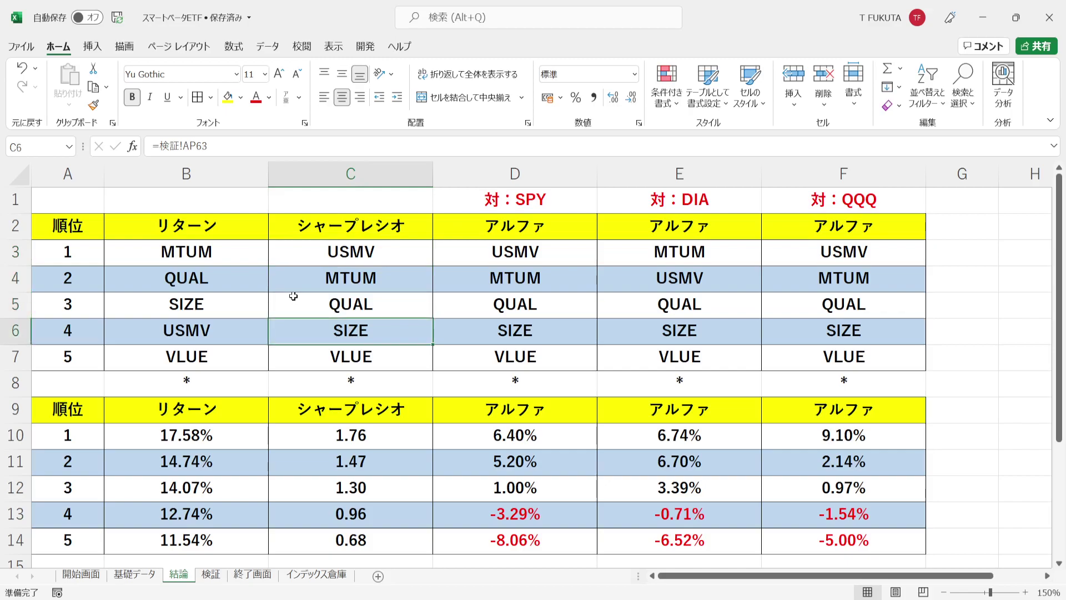
click(296, 356)
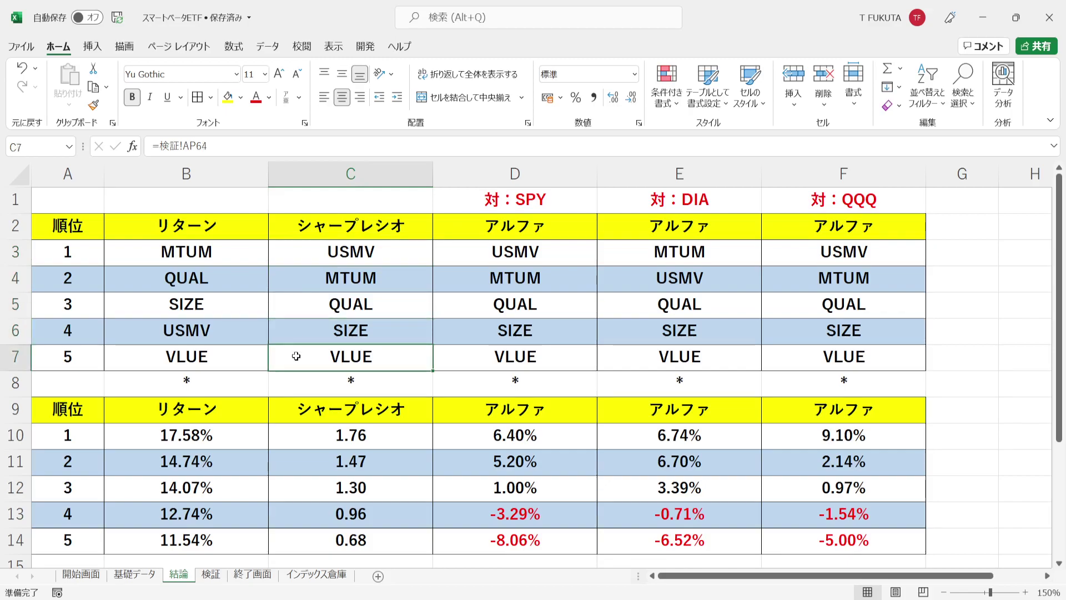
Step: Compare the return and Sharpe ratio columns with the アルファ rankings against SPY, DIA and QQQ in D3:F7
click(195, 166)
click(355, 170)
click(493, 175)
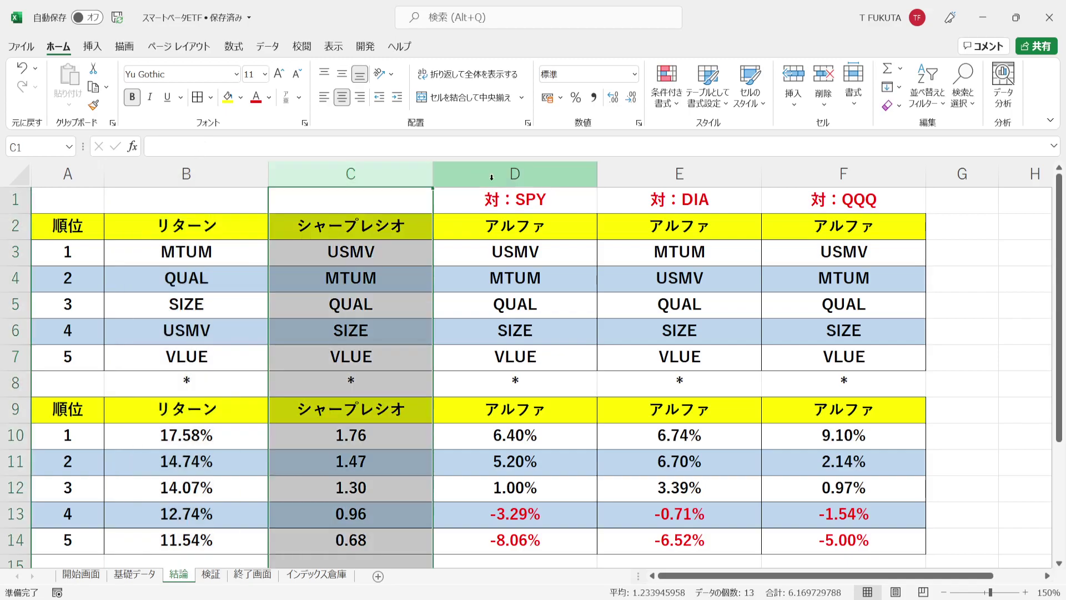
click(620, 174)
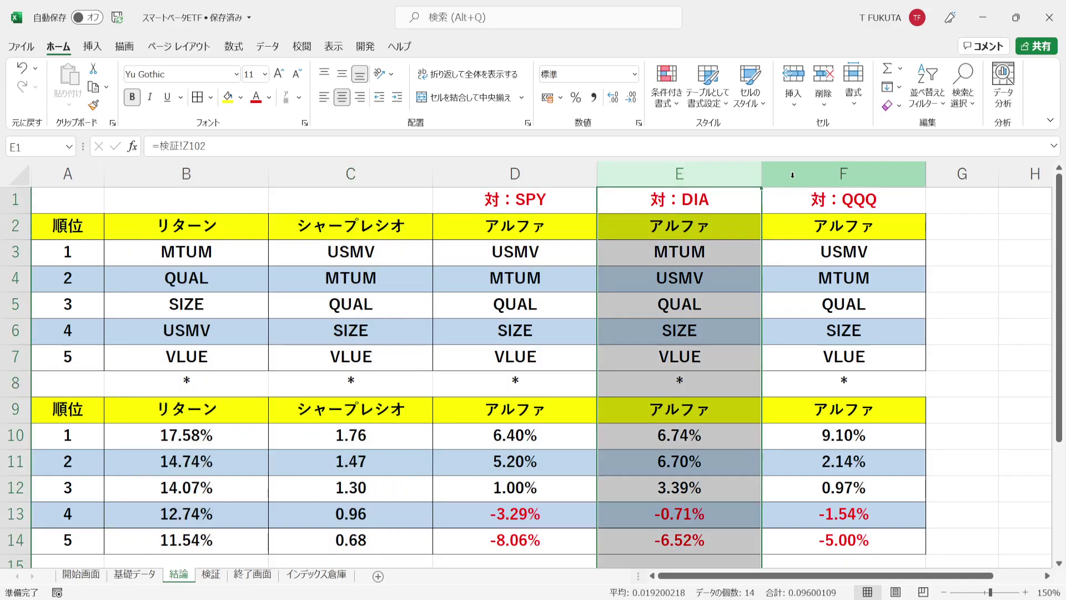
click(799, 173)
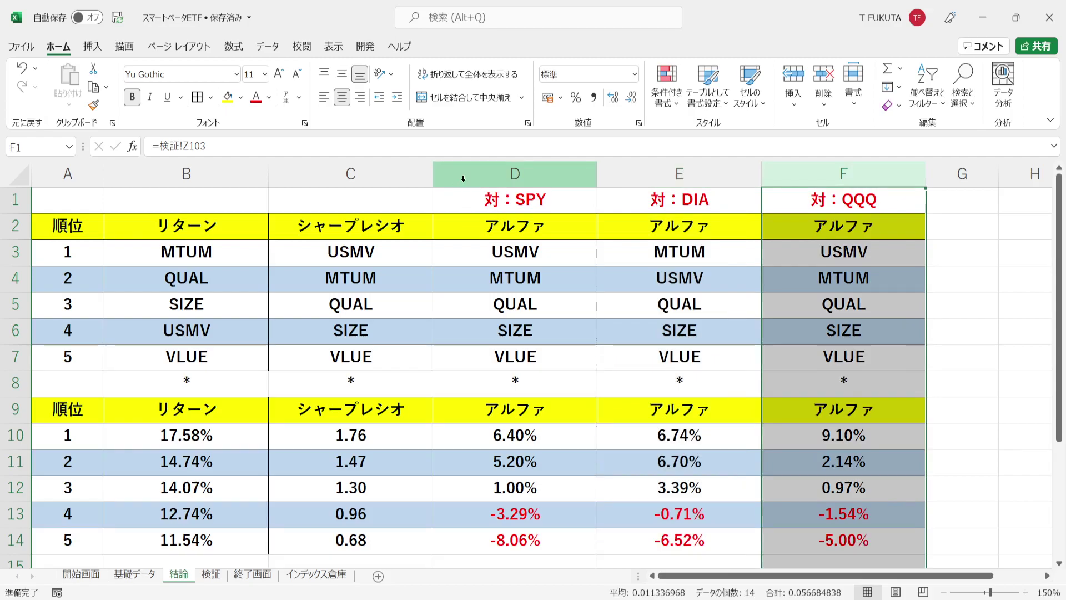
drag(454, 250, 831, 358)
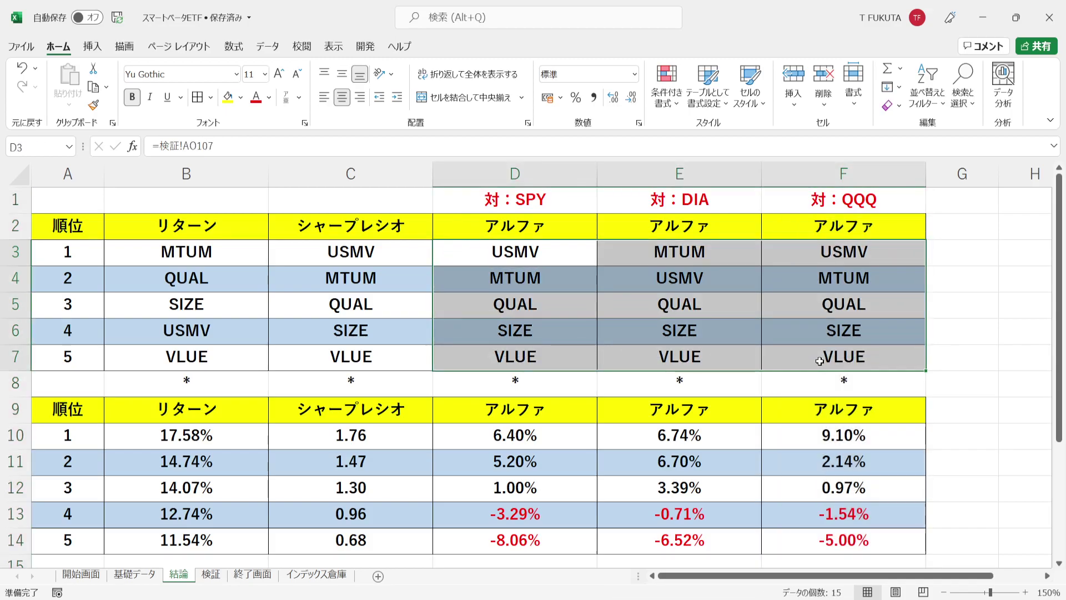
click(94, 225)
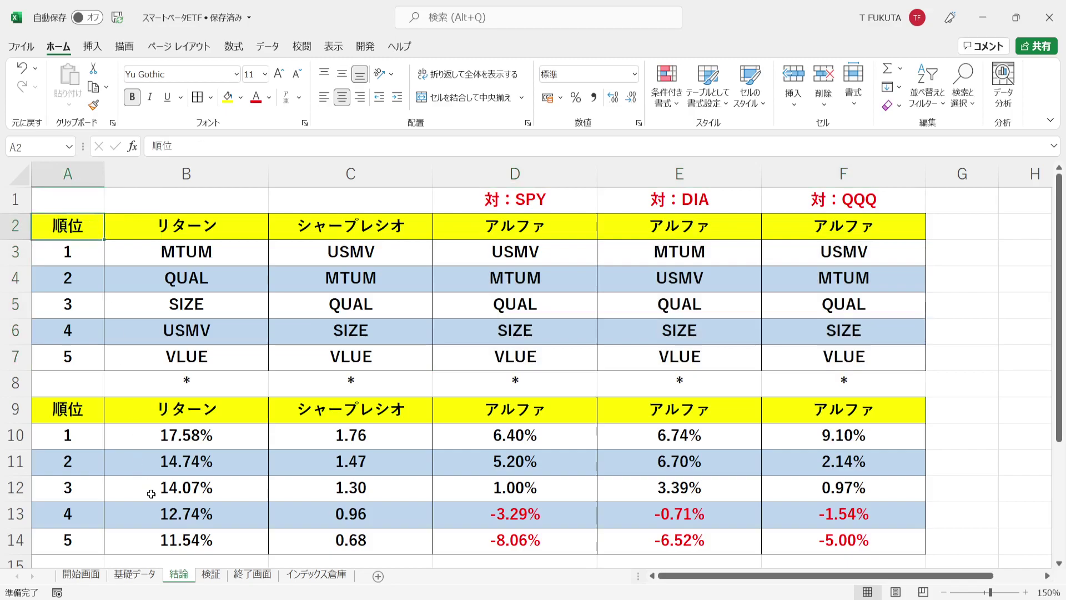
Step: Check the START and END dates in Y1:Y2 of the 検証 sheet and the five ETF columns AA to AE
click(211, 578)
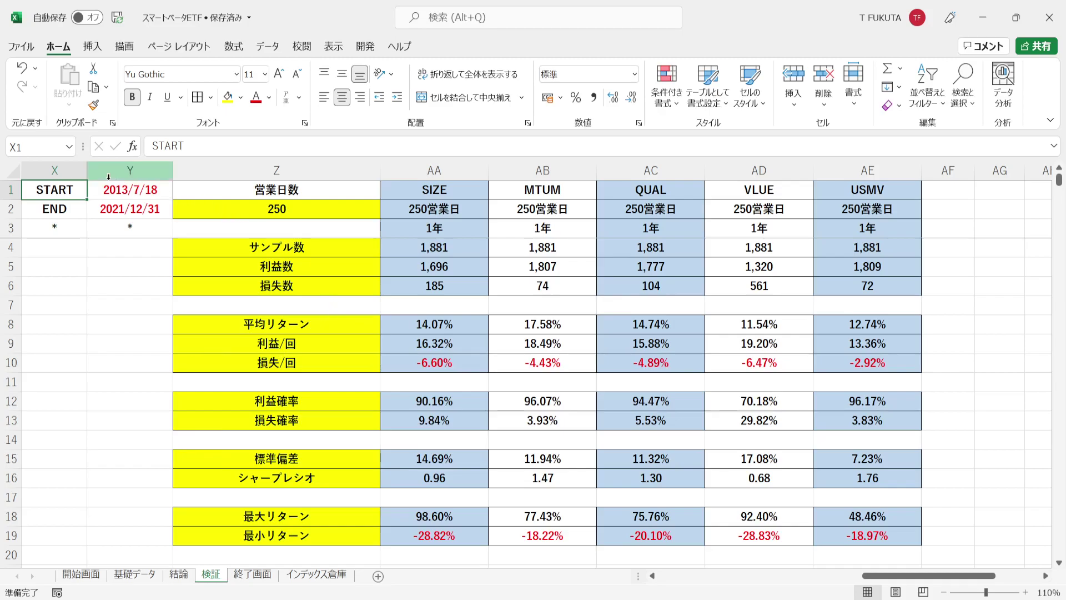
click(95, 188)
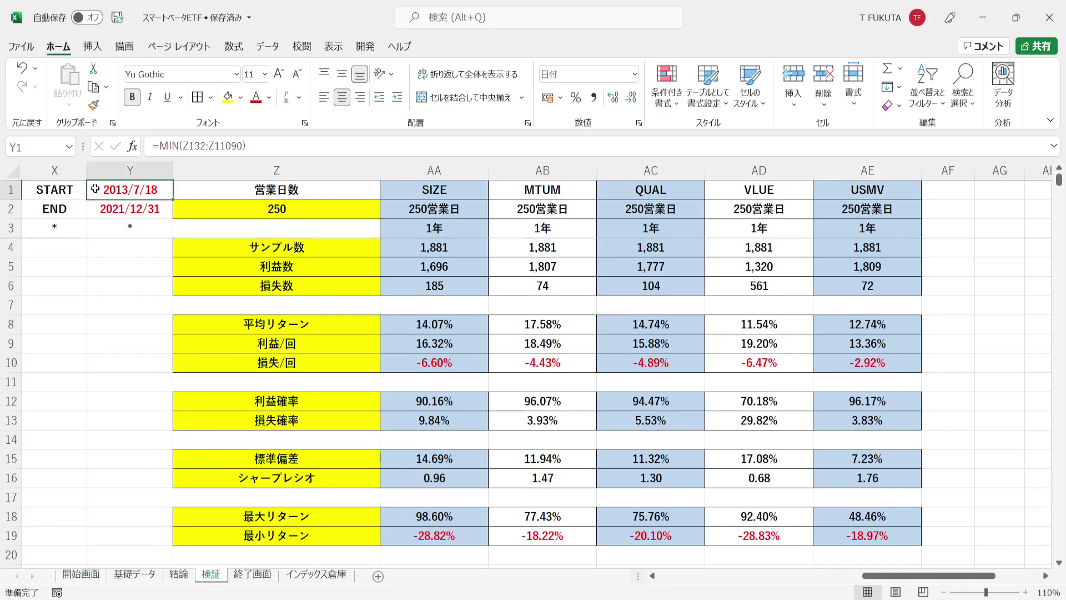
click(94, 207)
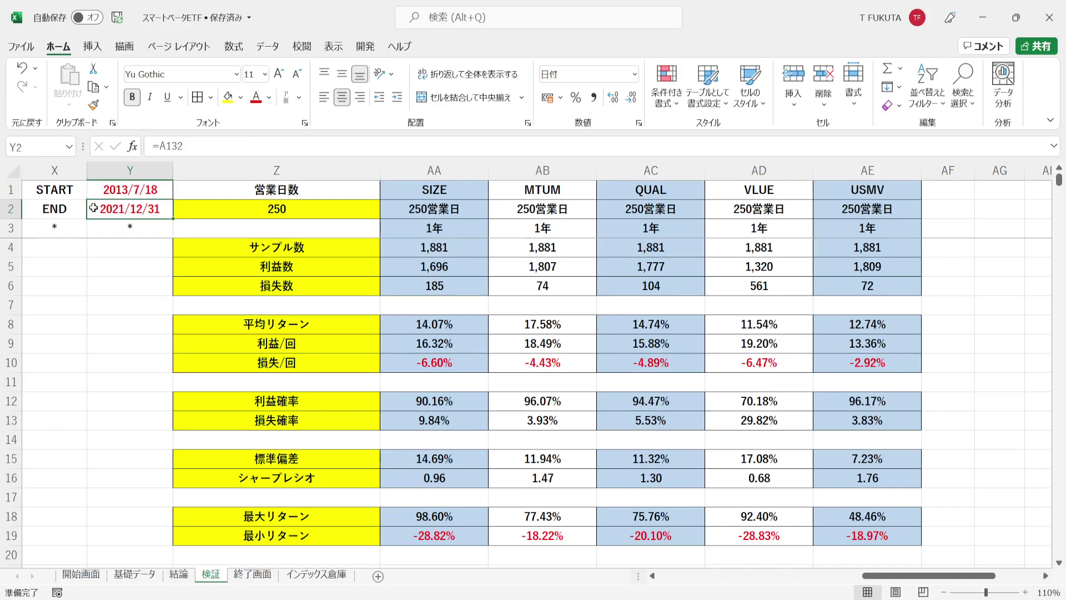
drag(425, 164, 851, 209)
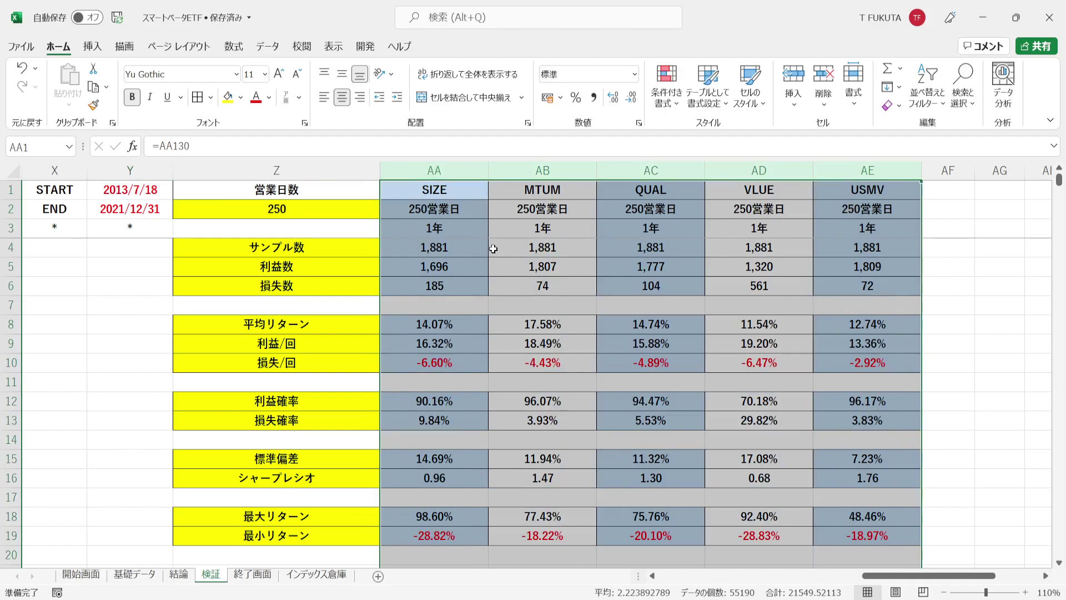
click(425, 171)
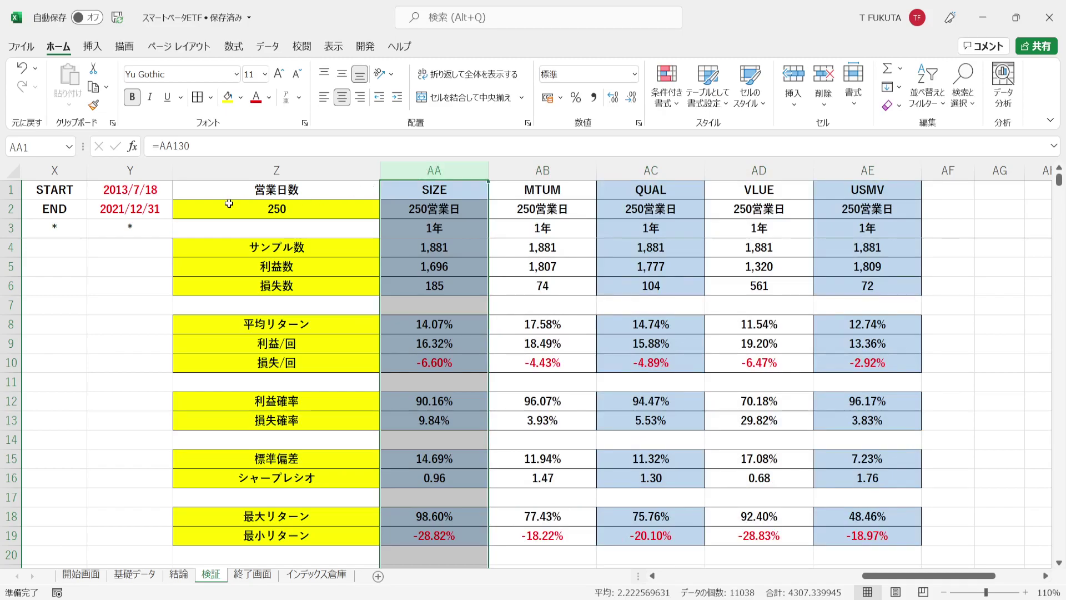
click(166, 191)
drag(166, 191, 166, 206)
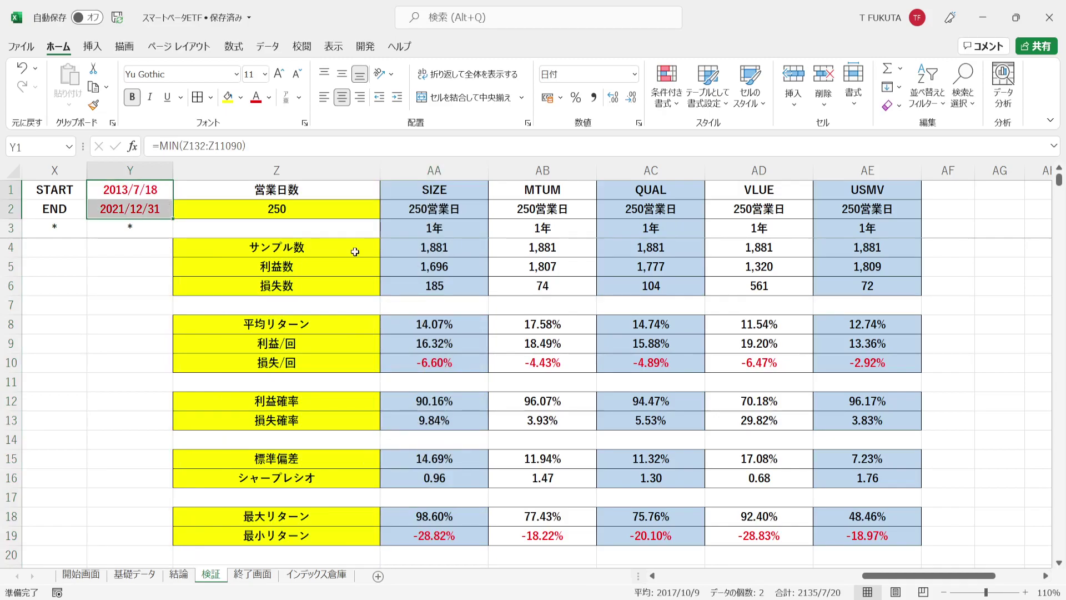
Step: Check the SIZE ticker, 250営業日 holding period, its length in years and サンプル数 in AA1:AA4 of the 検証 sheet
click(394, 190)
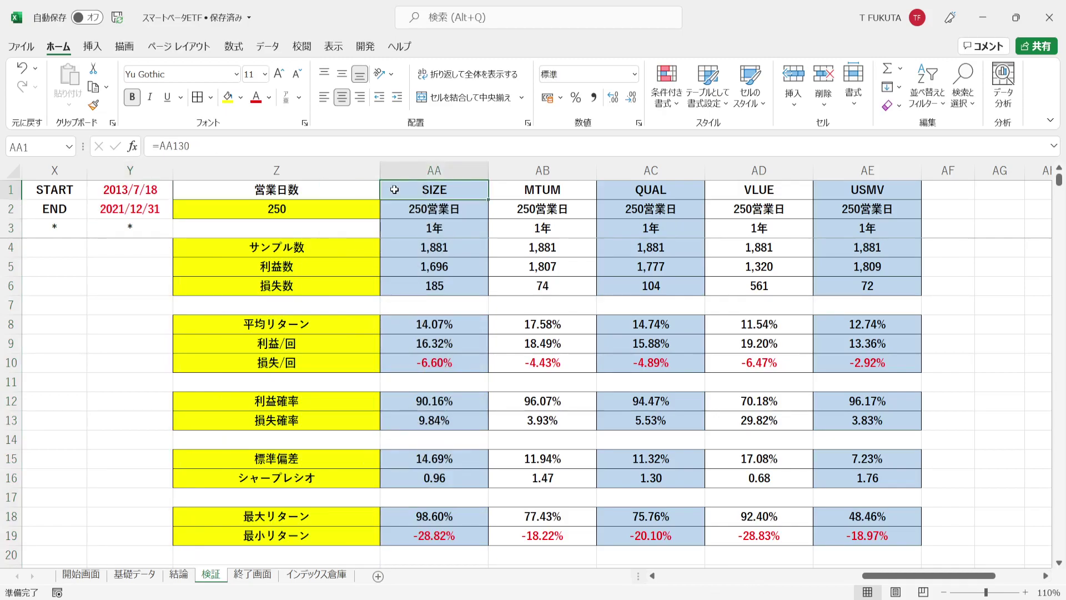
click(391, 212)
click(393, 231)
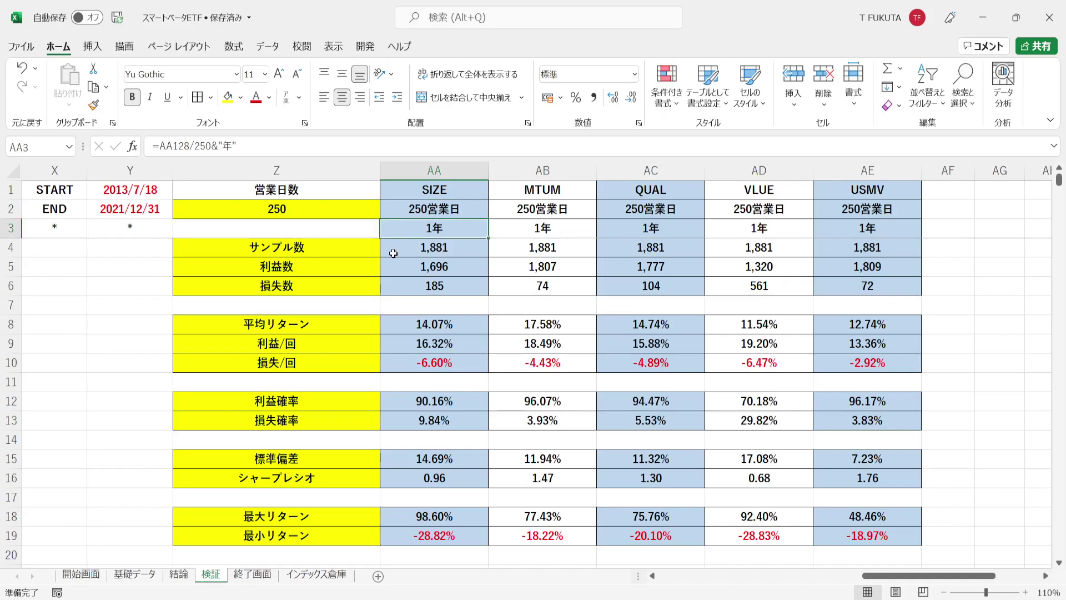
click(393, 253)
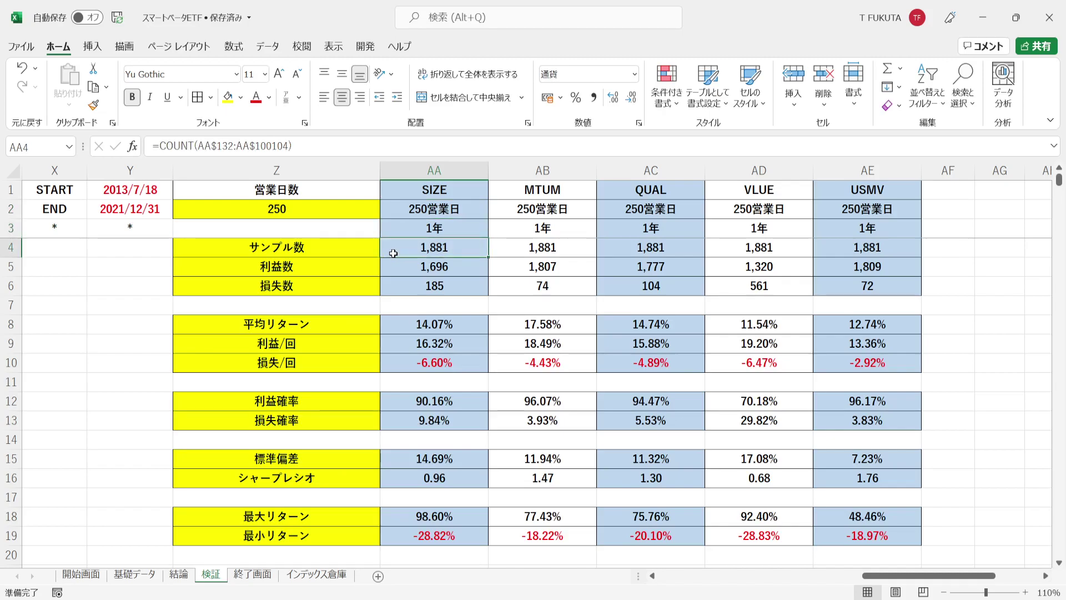
Step: Examine SIZE's 利益確率, 利益数 and 利益/回, followed by its 損失確率, 損失数 and 損失/回 in column AA
click(397, 401)
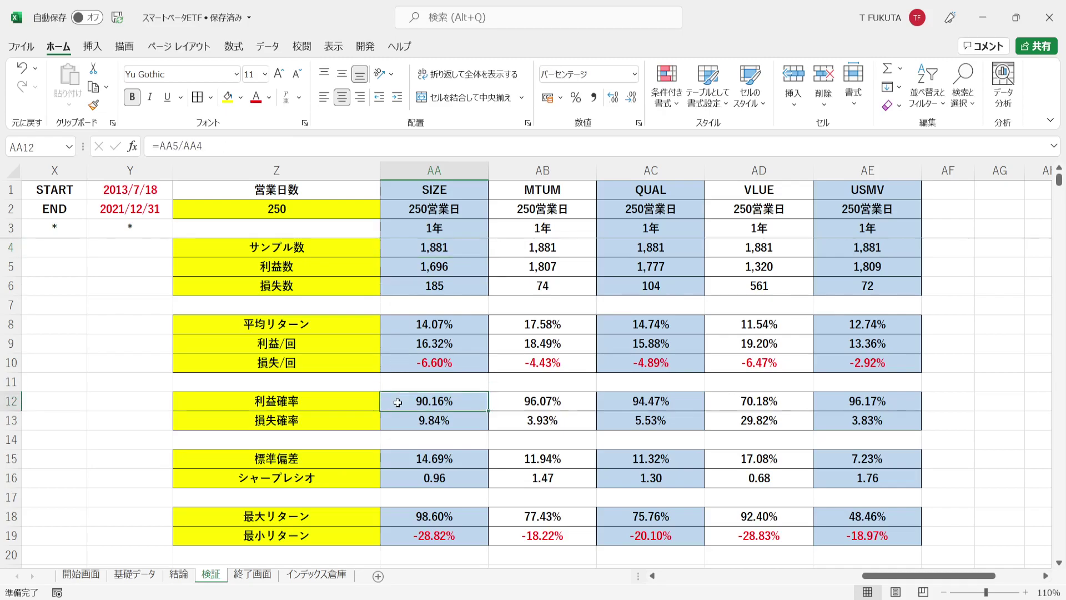
click(390, 270)
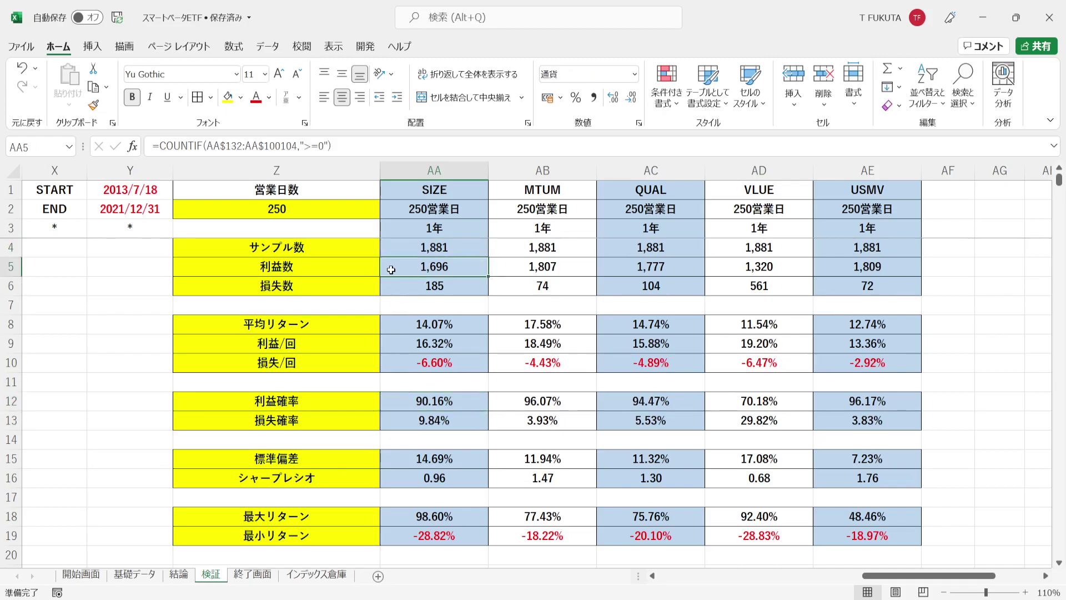
click(390, 346)
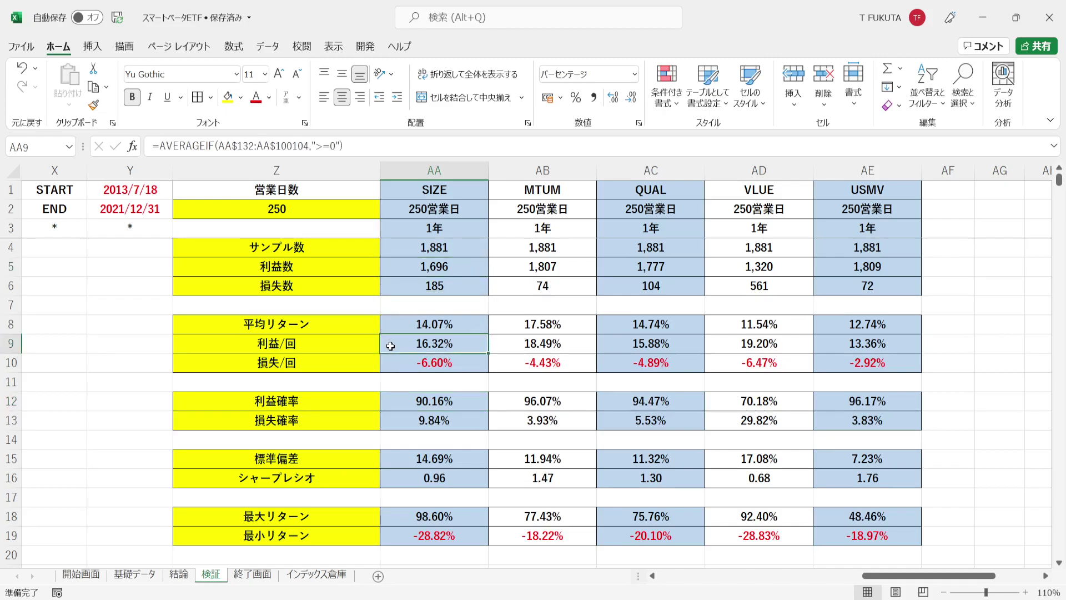
click(401, 423)
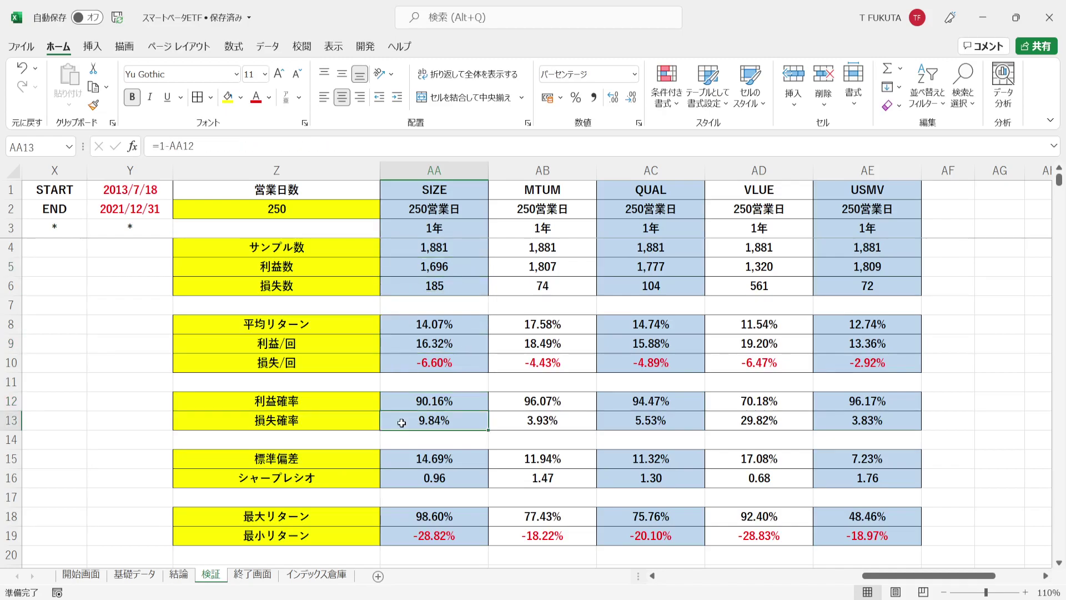
click(400, 287)
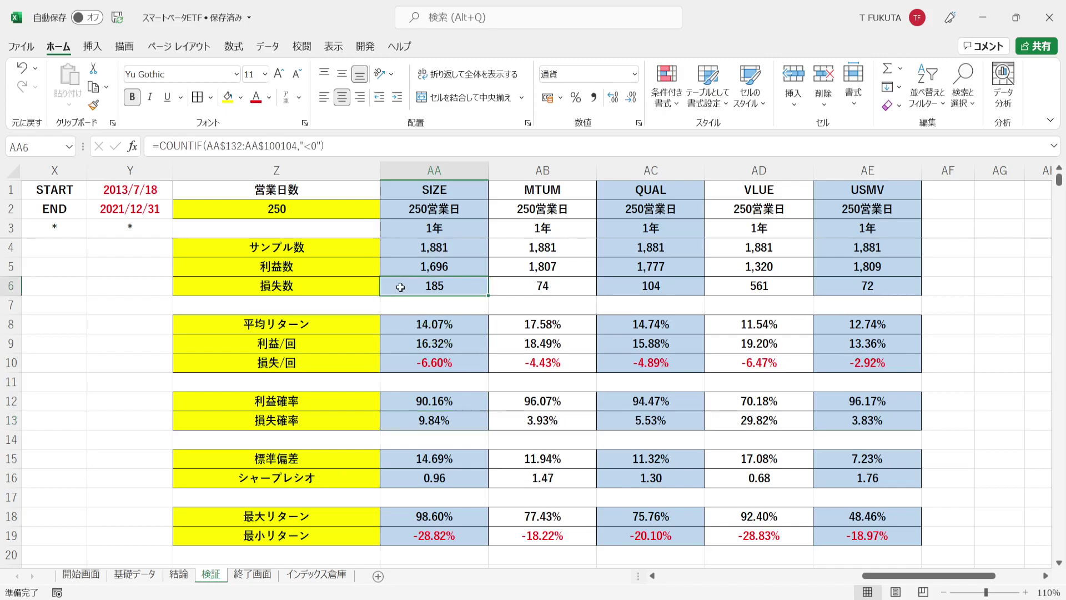
click(395, 359)
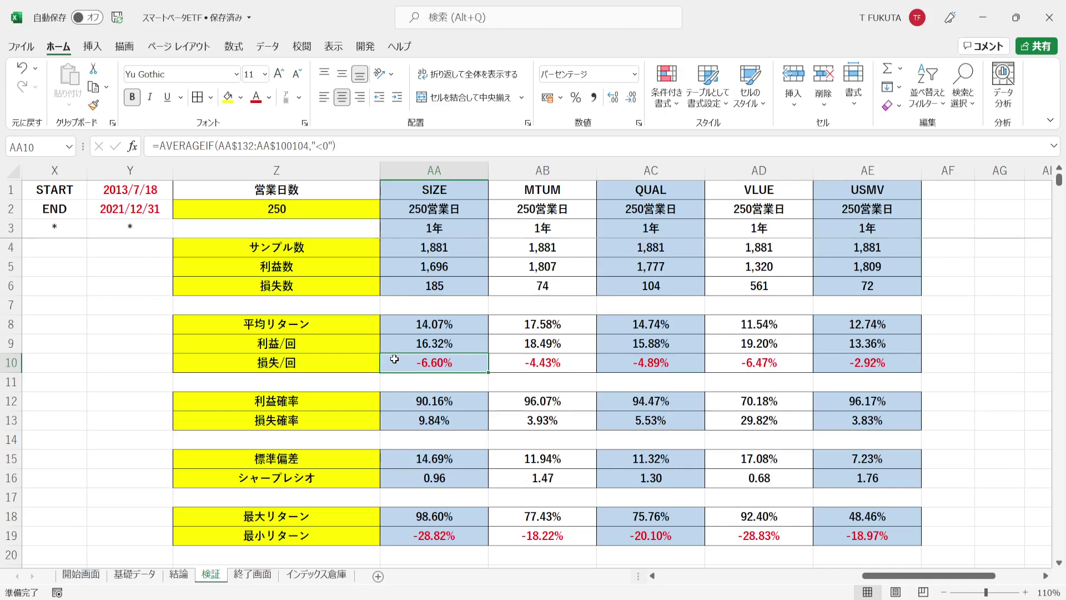
Step: Examine SIZE's 平均リターン in AA8 together with its 標準偏差 in AA15
click(402, 197)
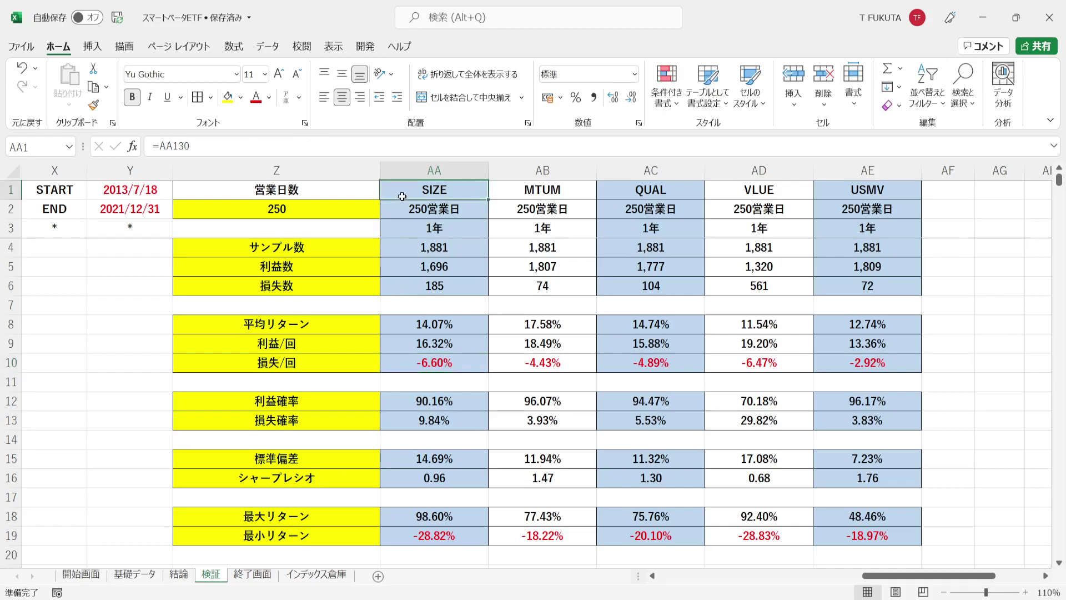
click(392, 325)
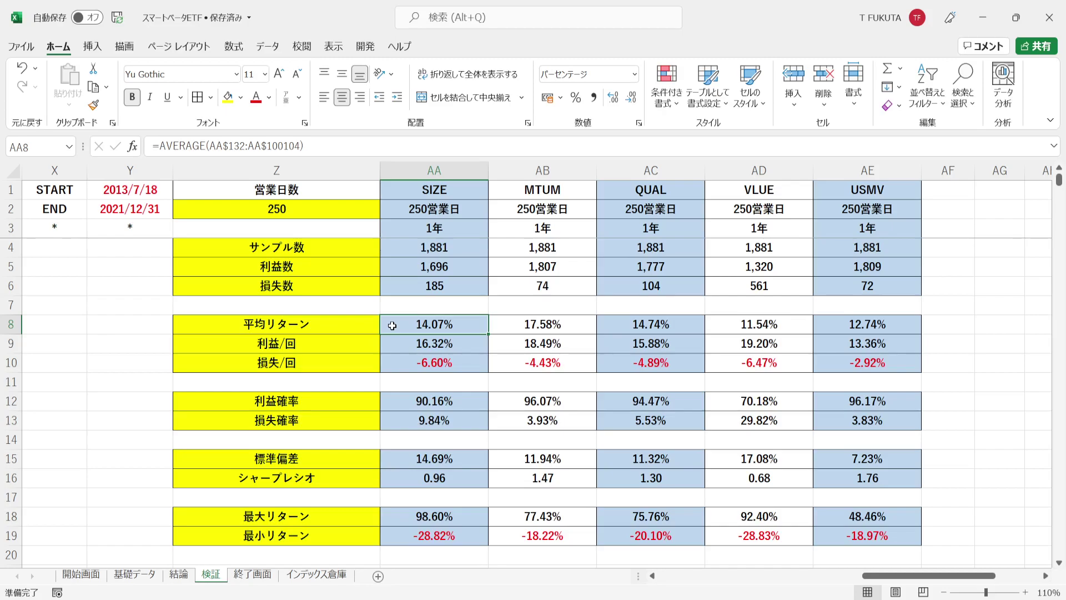
click(371, 453)
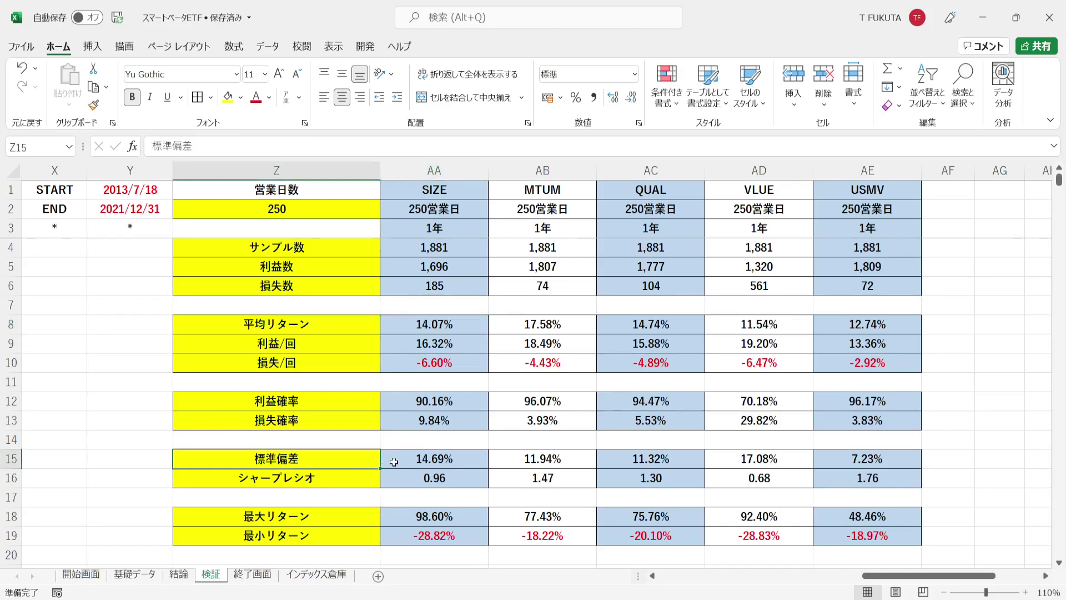
click(394, 461)
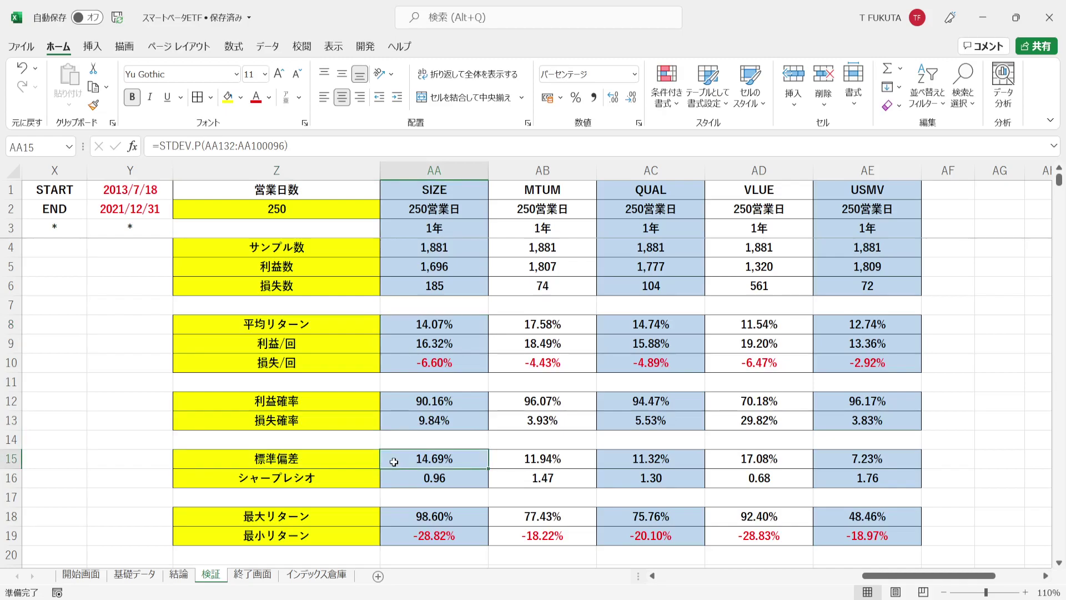
click(398, 321)
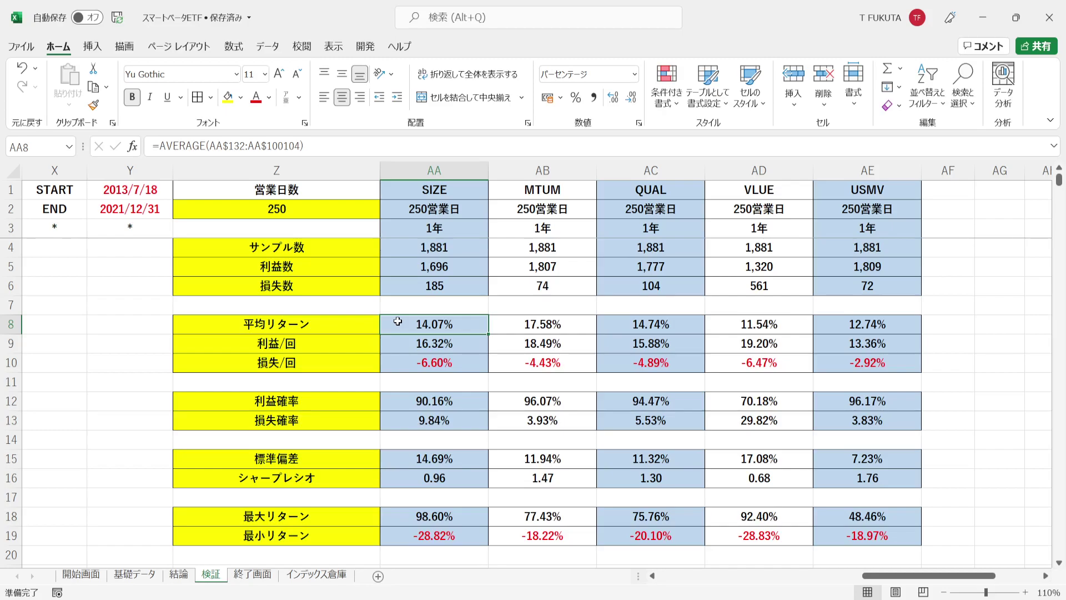
click(391, 456)
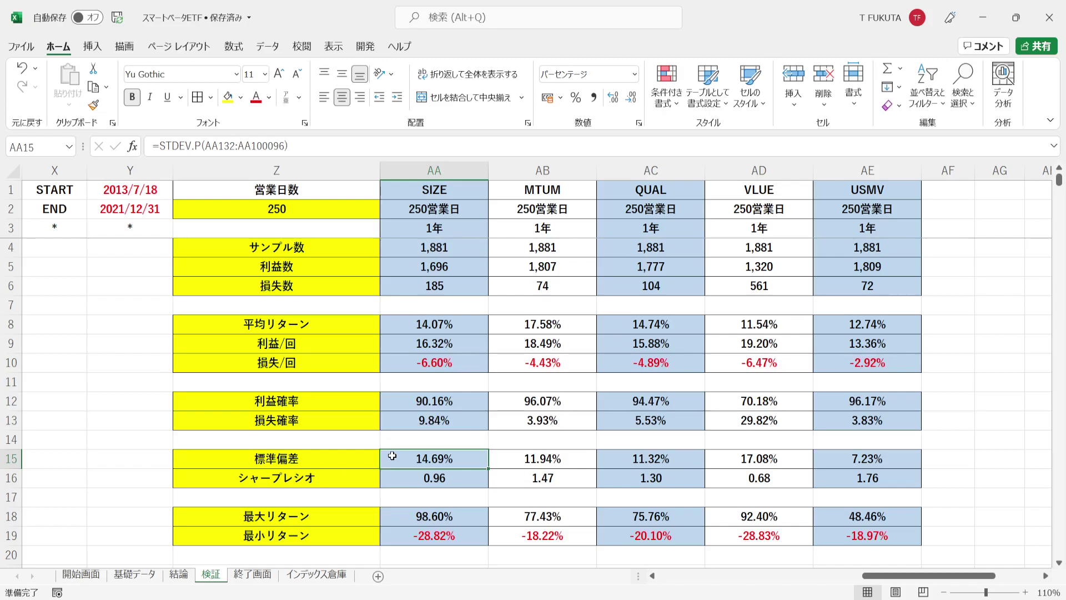
Step: Examine SIZE's シャープレシオ in AA16 and relate it to the 平均リターン in AA8 and 標準偏差 in AA15
click(375, 475)
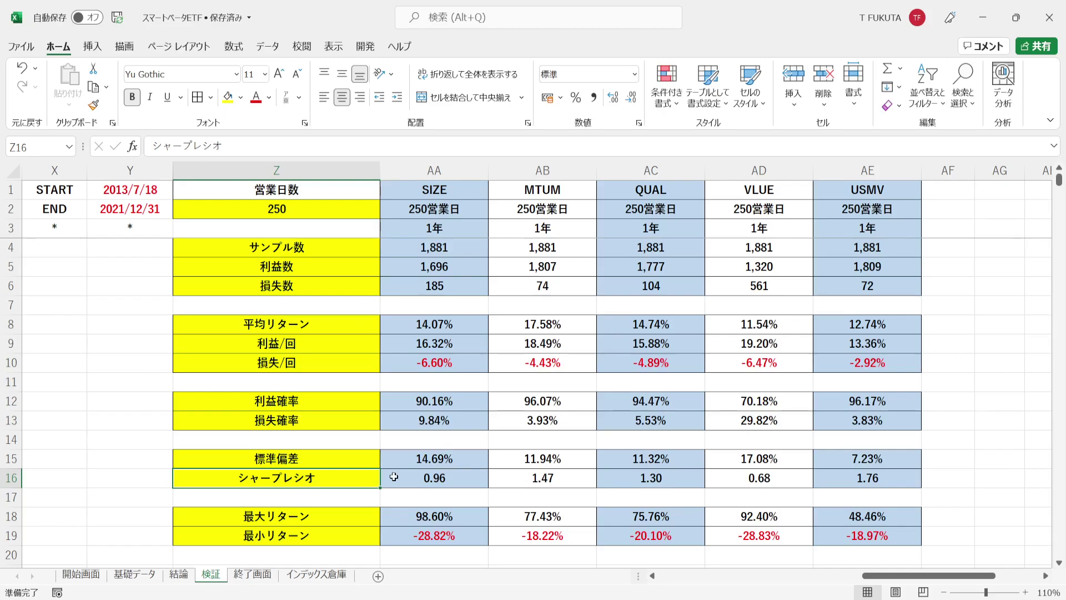
click(394, 477)
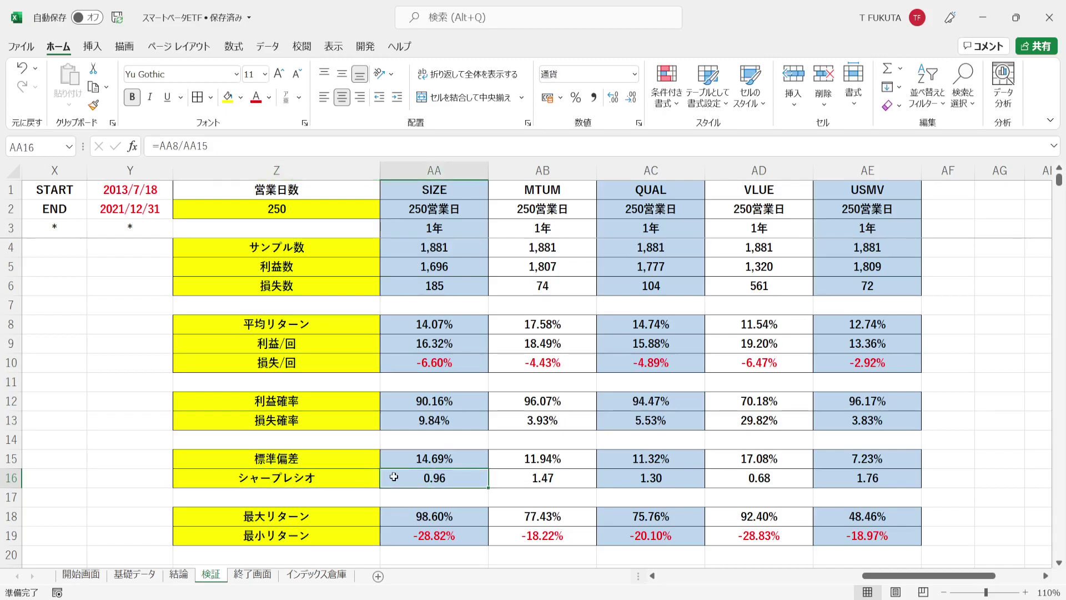
click(402, 324)
click(388, 464)
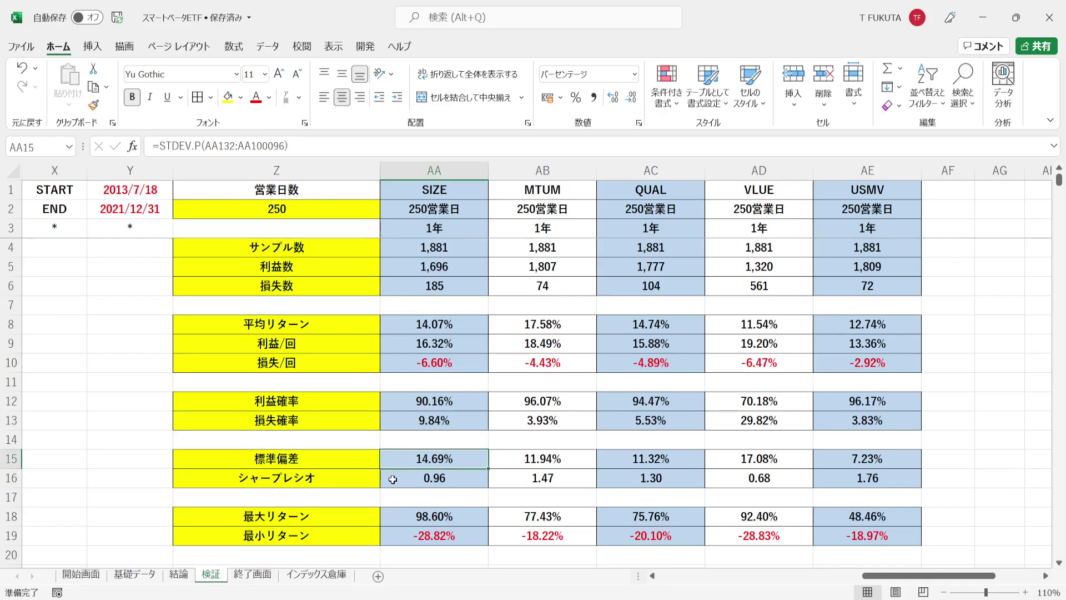
click(392, 479)
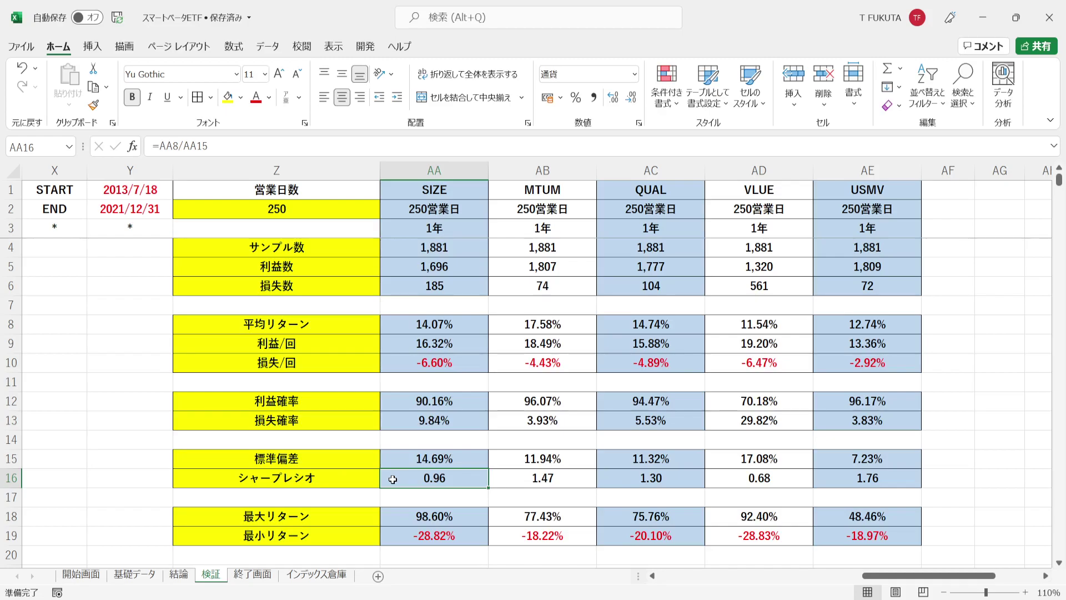
Step: Review SIZE's 最大リターン in AA18 and 最小リターン in AA19
drag(349, 519, 348, 531)
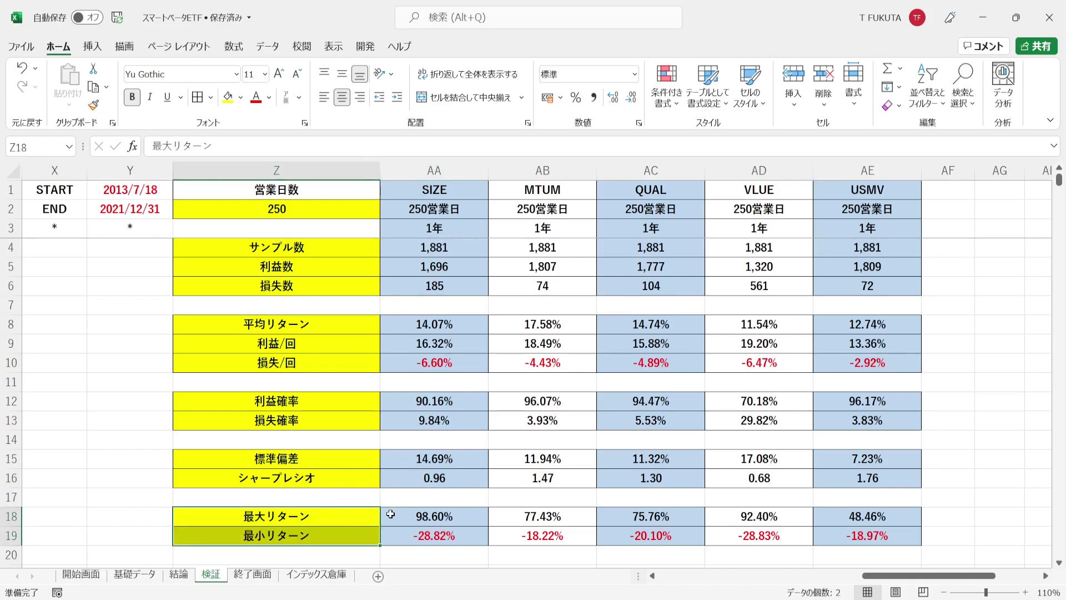
drag(391, 514, 390, 529)
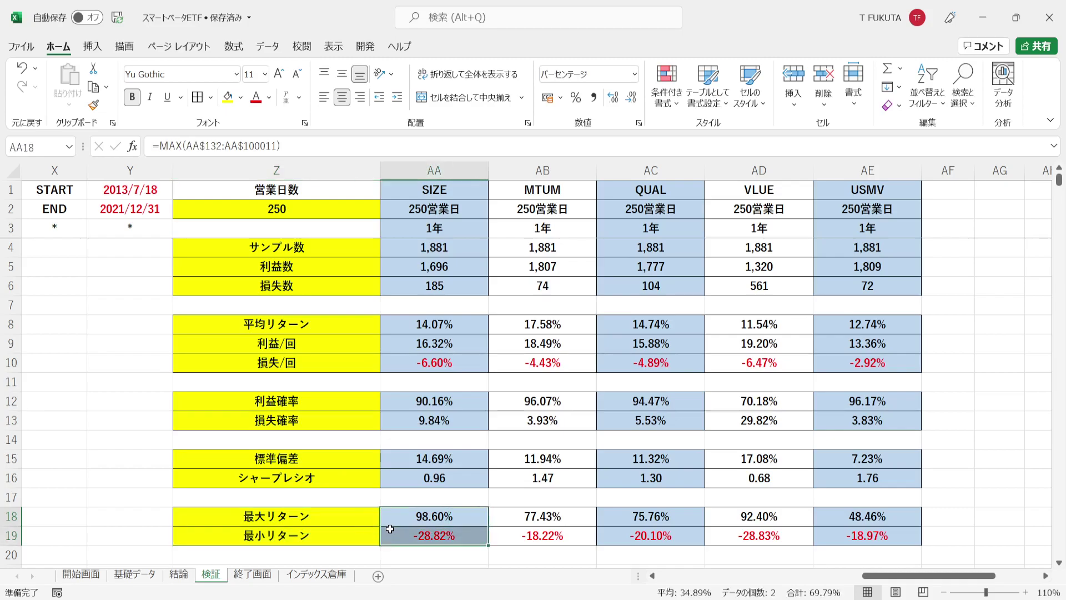
click(419, 171)
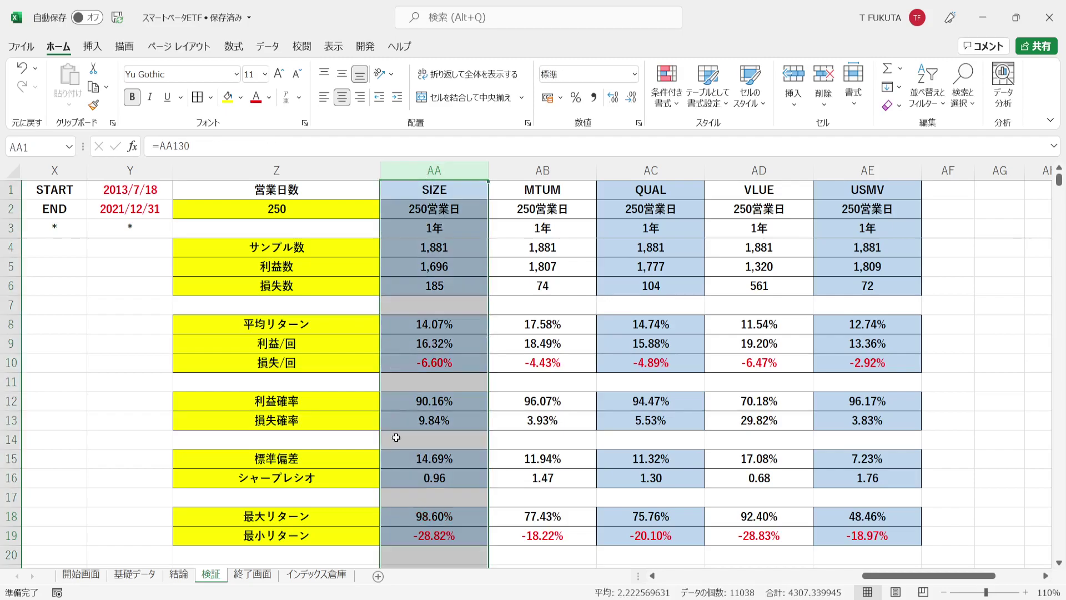
click(394, 514)
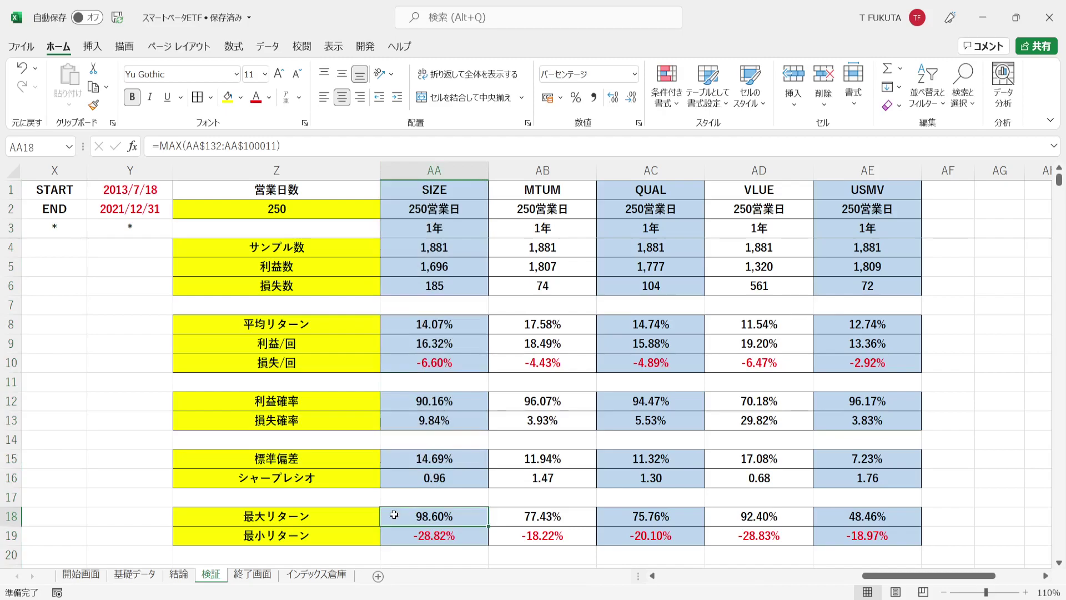
click(393, 534)
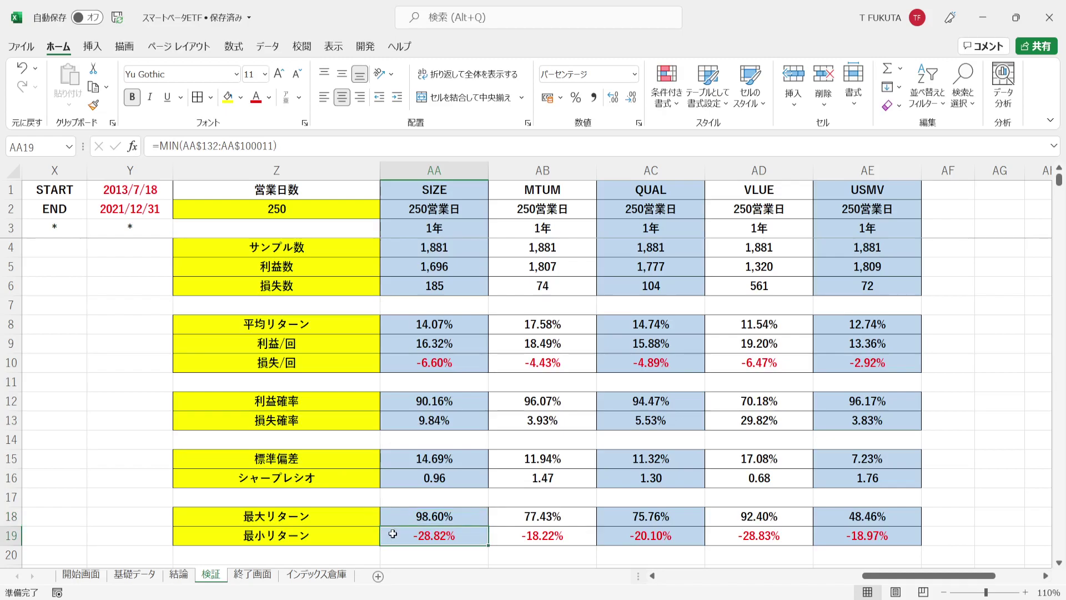
Step: Highlight the SIZE column AA, the remaining ETF columns AB to AE, and the MTUM column AB
click(434, 170)
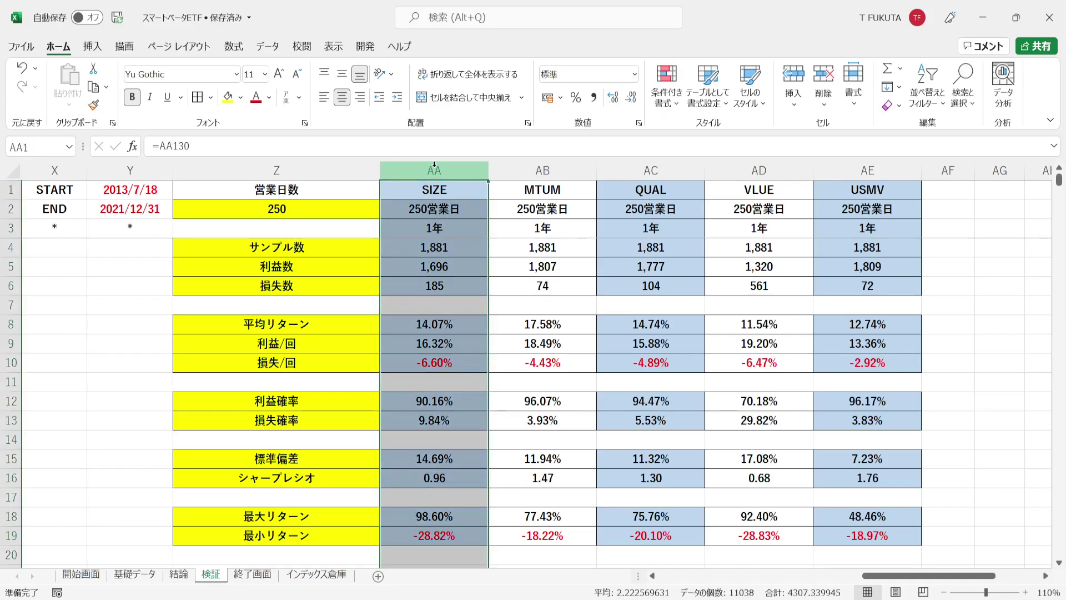
drag(505, 166, 822, 196)
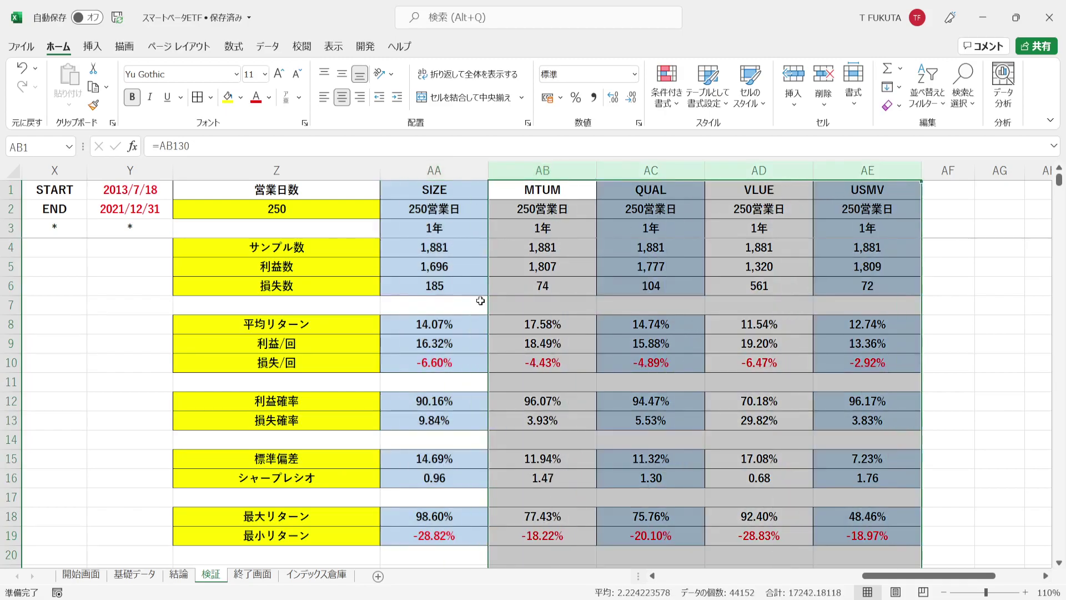
click(545, 166)
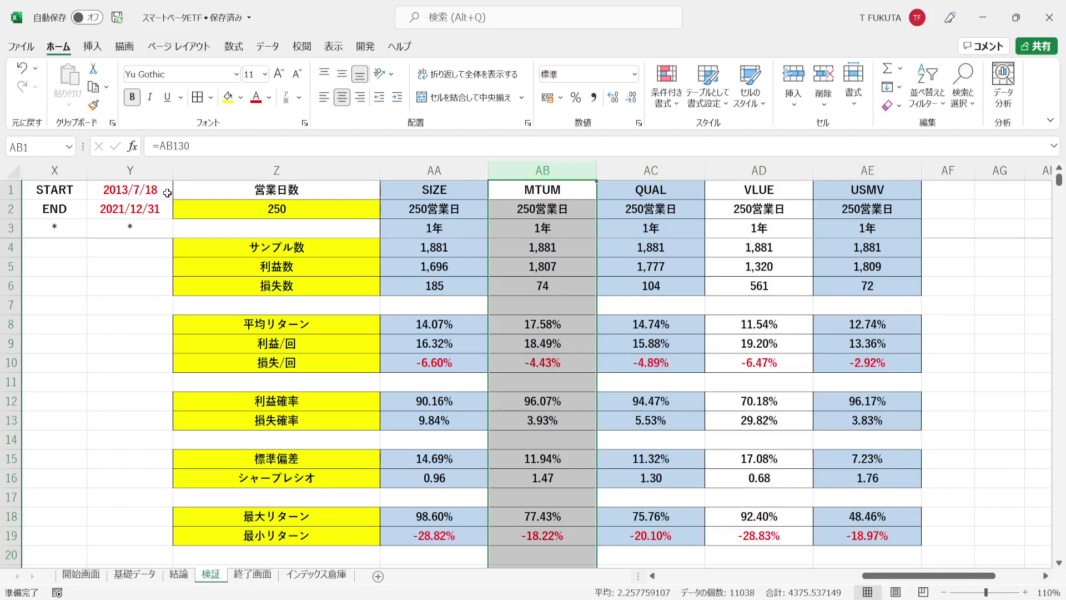
Step: Check the START and END dates in Y1:Y2 and MTUM's ticker, holding period and サンプル数 in AB1:AB4
drag(167, 193, 166, 208)
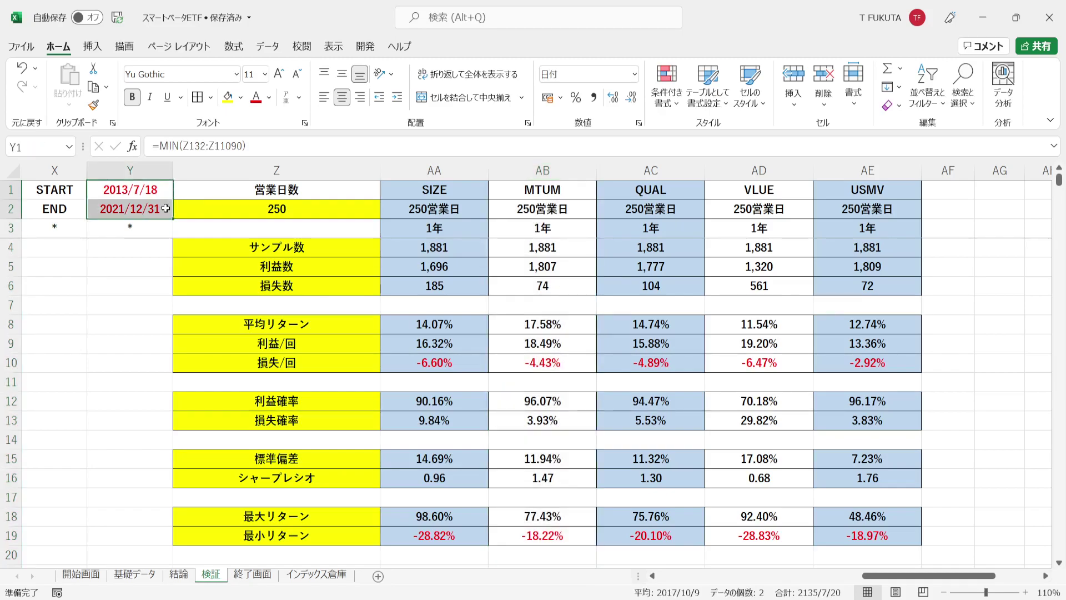
click(498, 188)
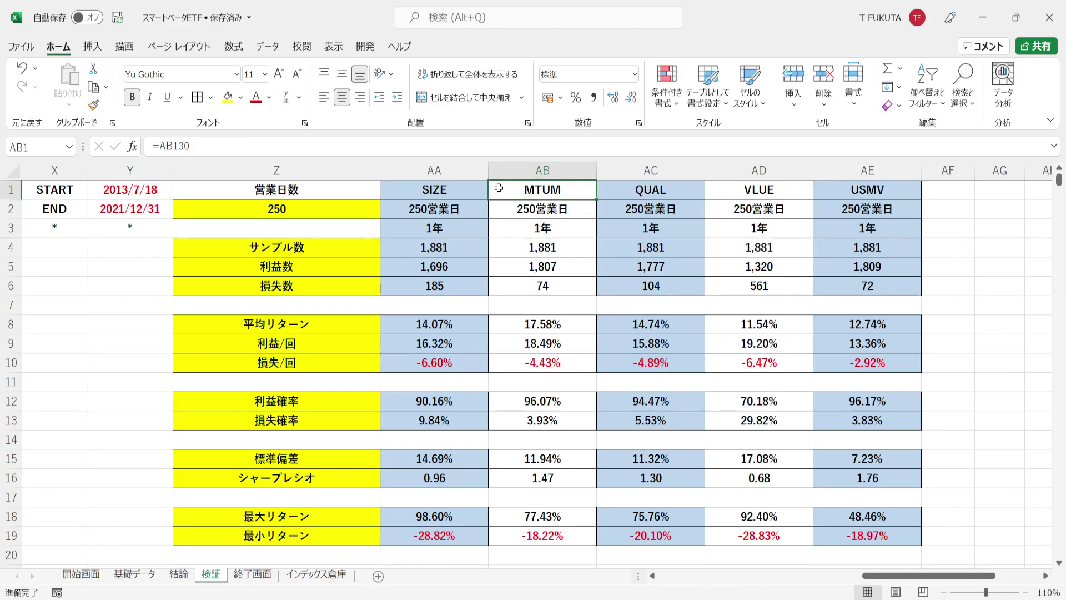
click(498, 210)
click(501, 228)
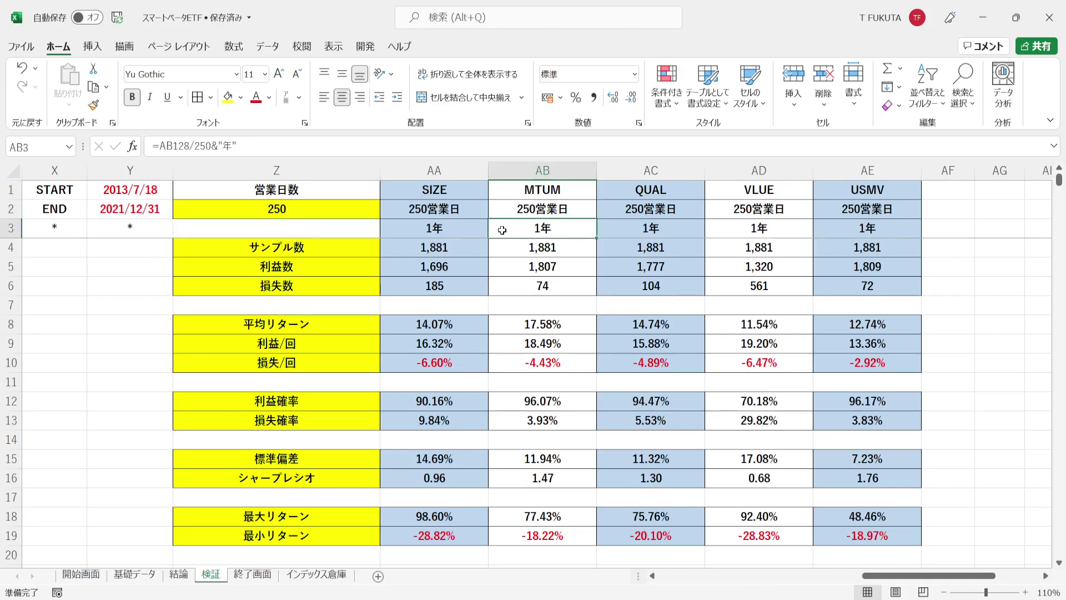
click(505, 244)
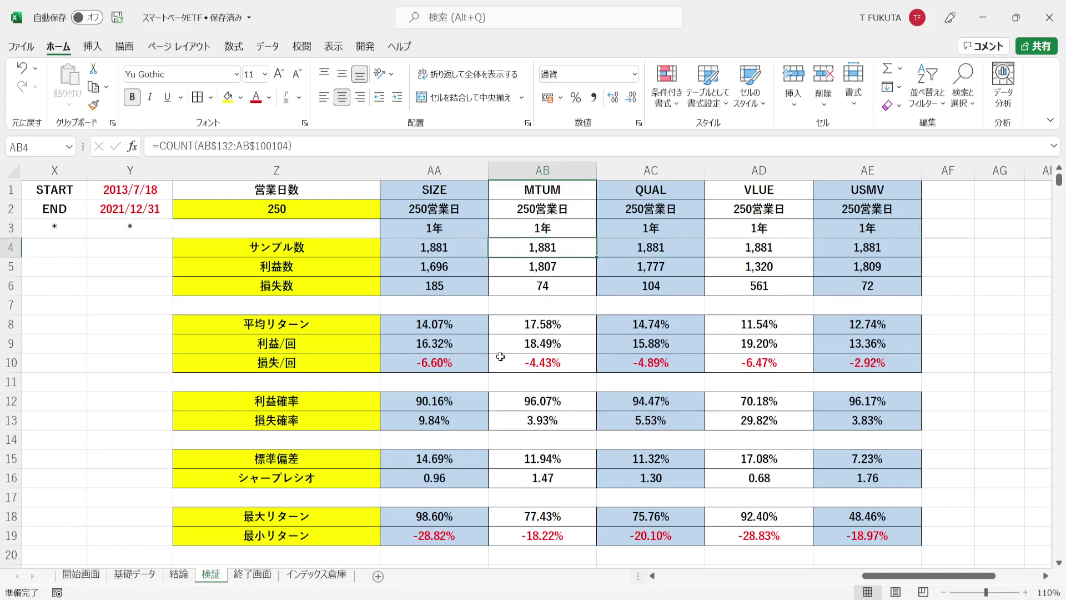
Step: Review MTUM's profit figures in AB12, AB5 and AB9, and the matching loss figures in AB13, AB6 and AB10
click(503, 403)
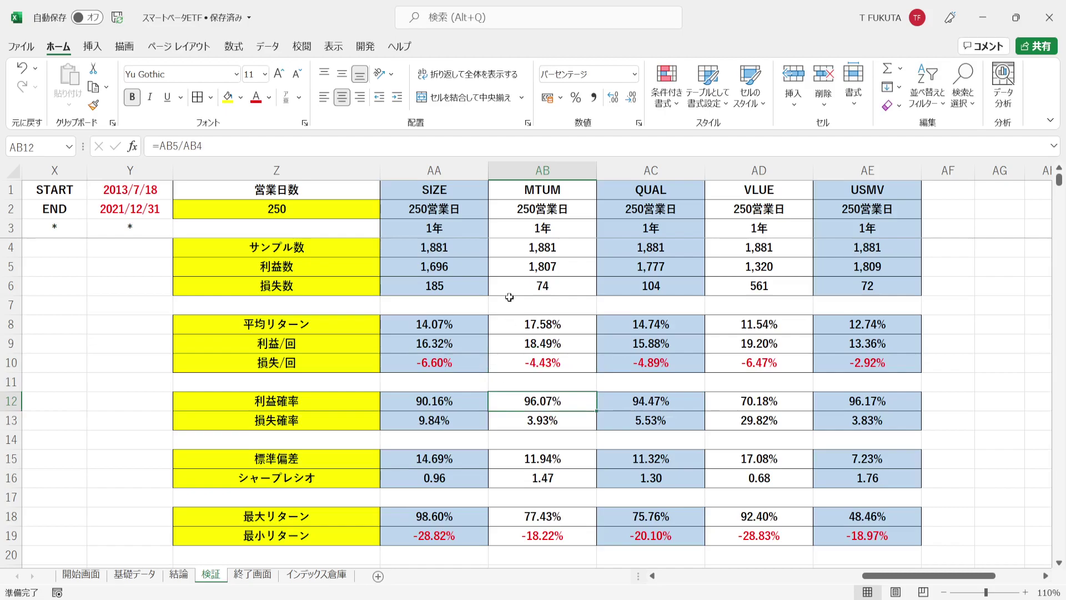
click(509, 272)
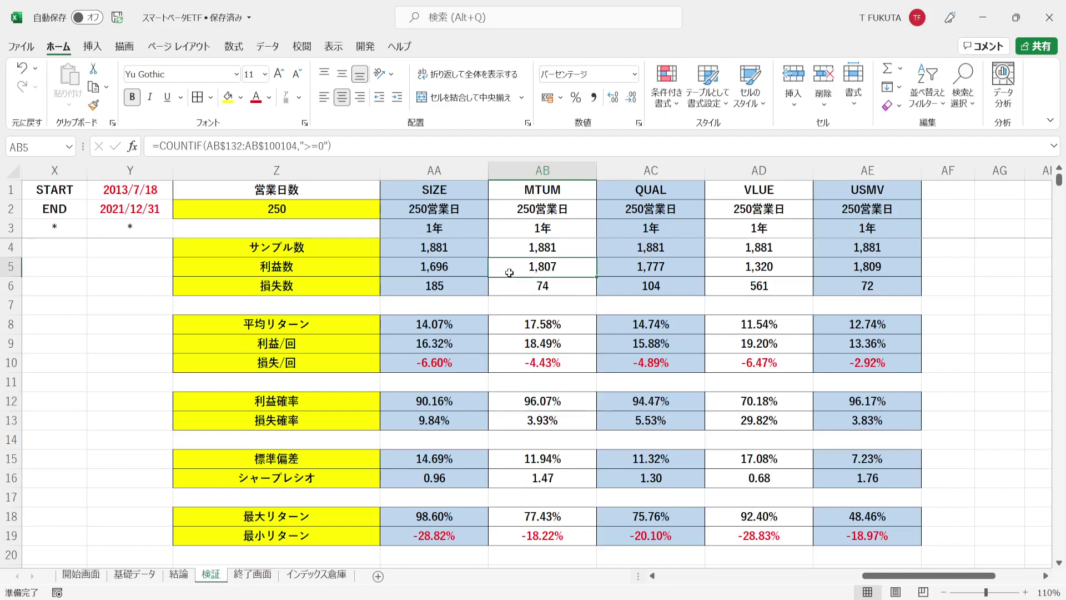
click(498, 343)
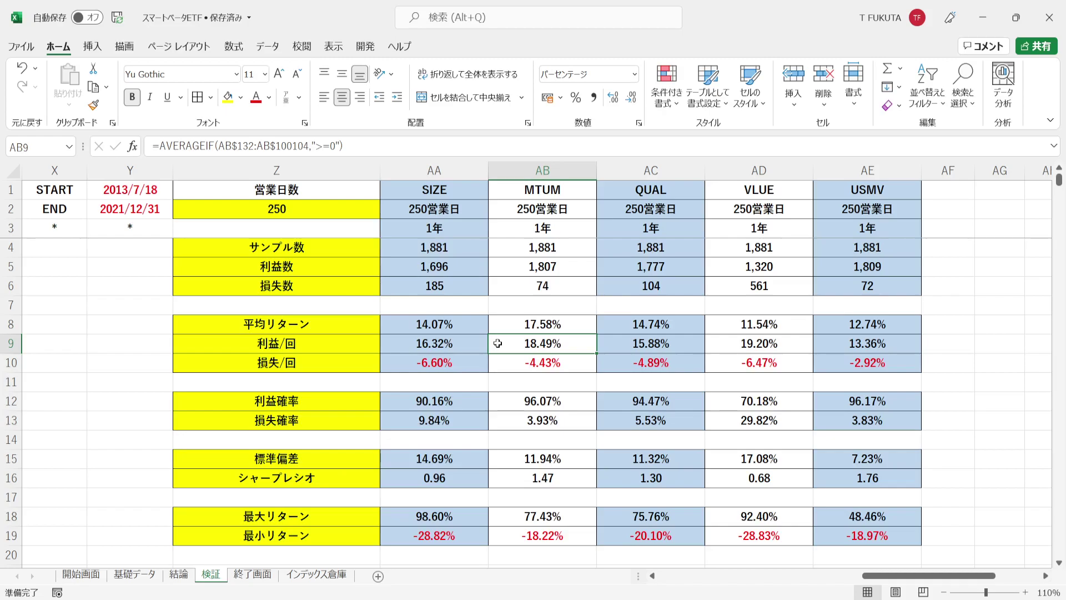
click(503, 422)
click(511, 285)
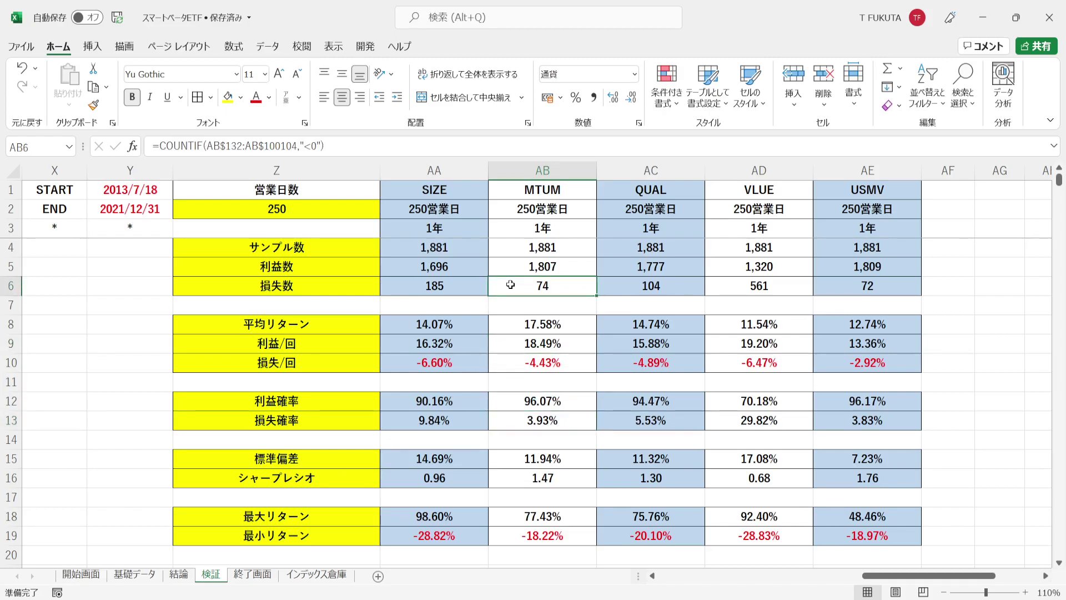
click(505, 362)
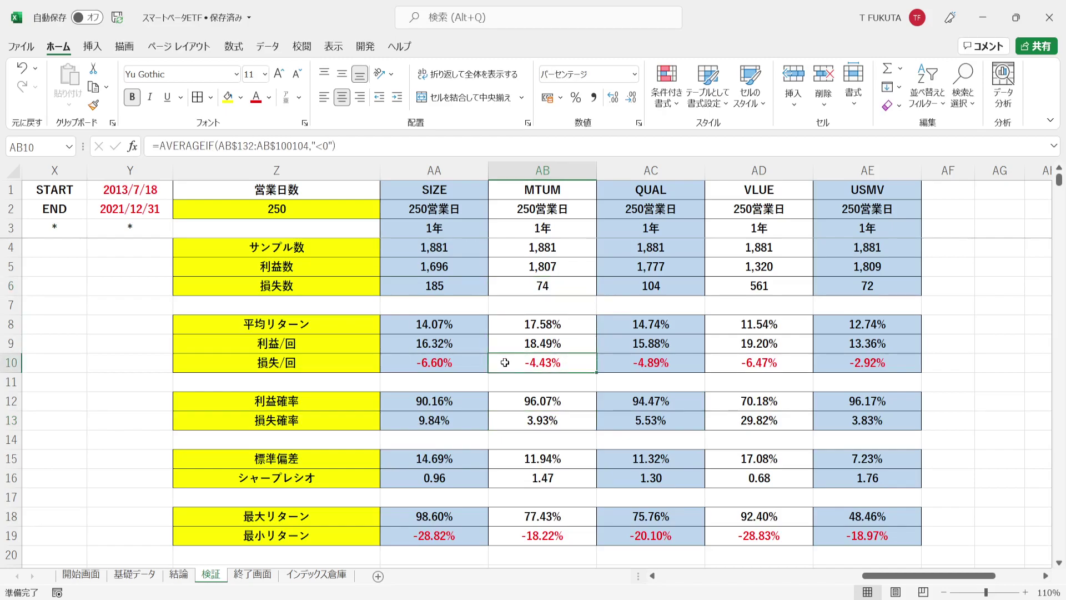
Step: Check MTUM's 平均リターン in AB8 against its 標準偏差 in AB15
click(504, 330)
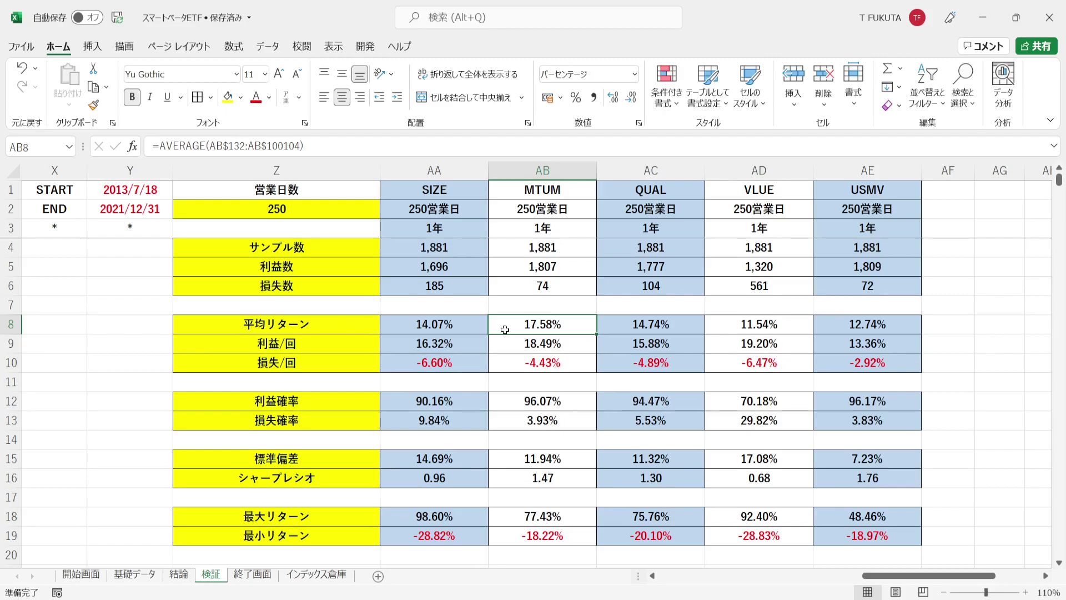
click(503, 457)
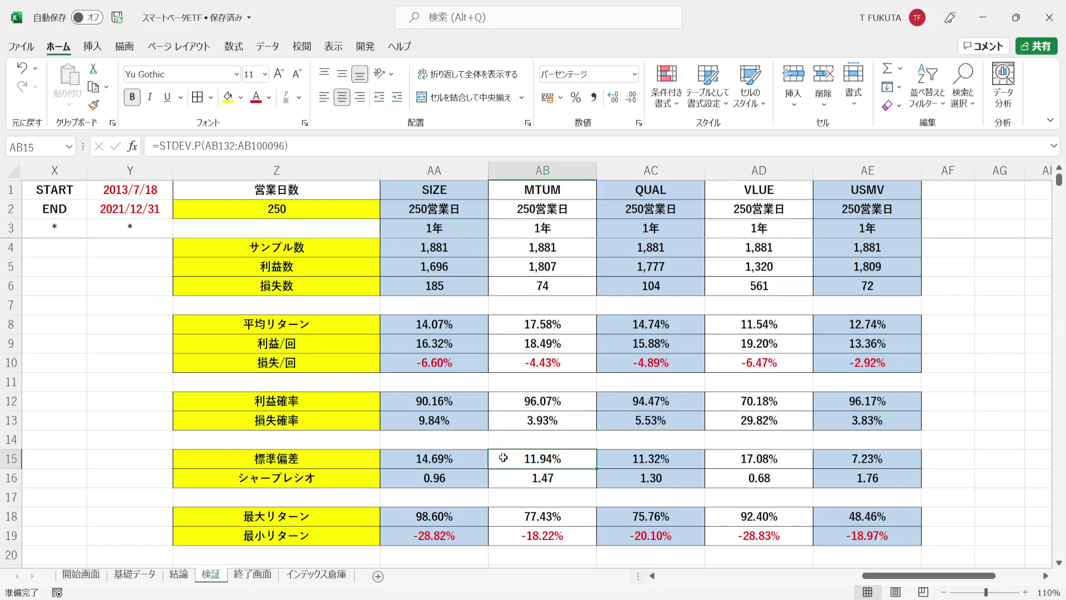
click(503, 323)
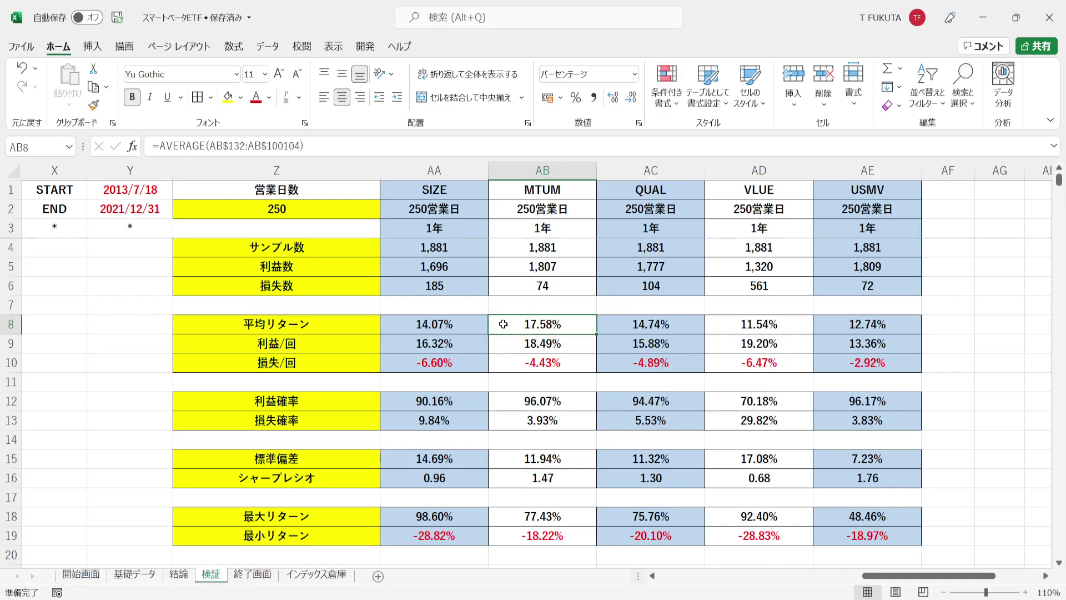
click(511, 460)
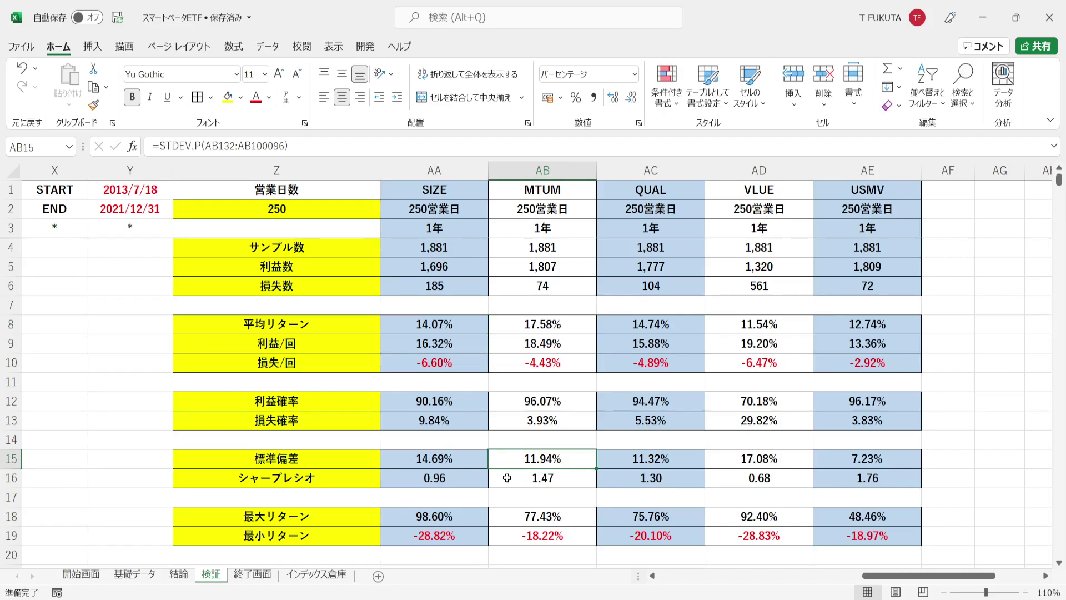
Step: Examine MTUM's シャープレシオ in AB16 and compare the MTUM column AB with the SIZE column AA
click(507, 477)
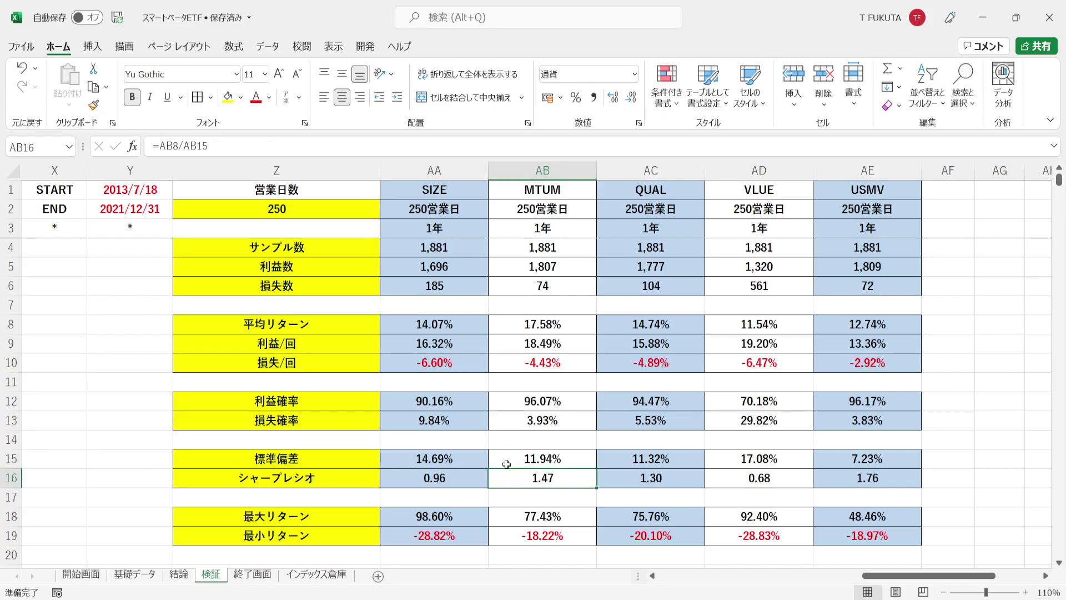
click(527, 168)
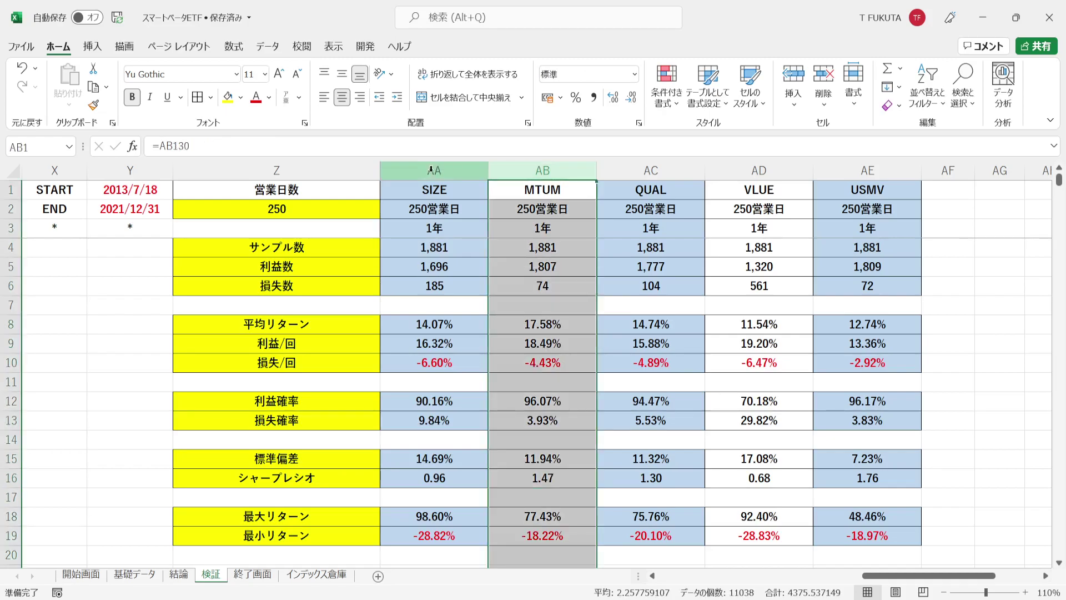
click(433, 170)
click(516, 477)
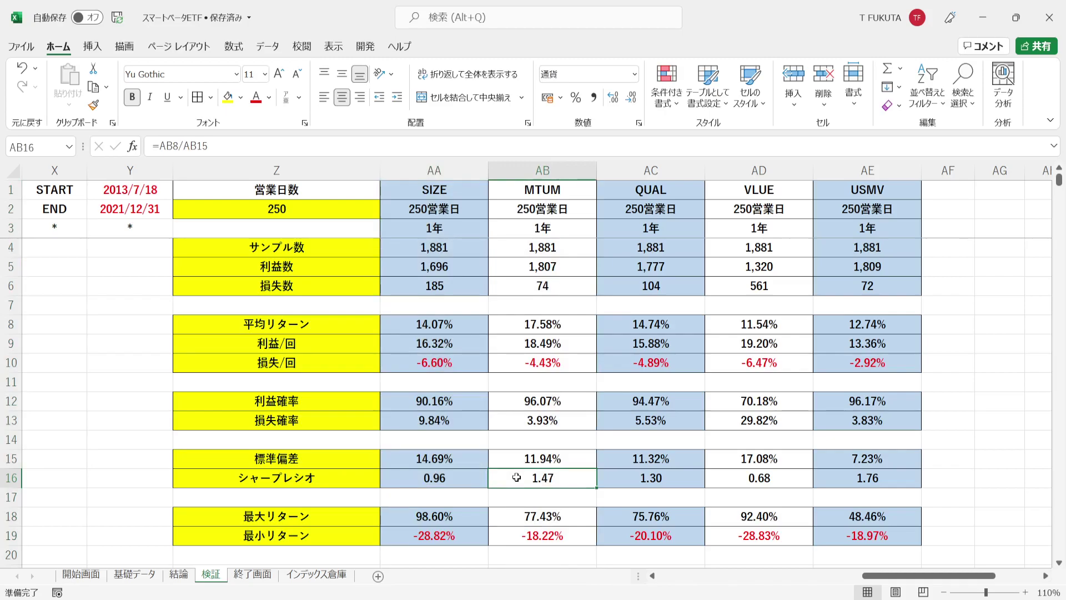
click(531, 171)
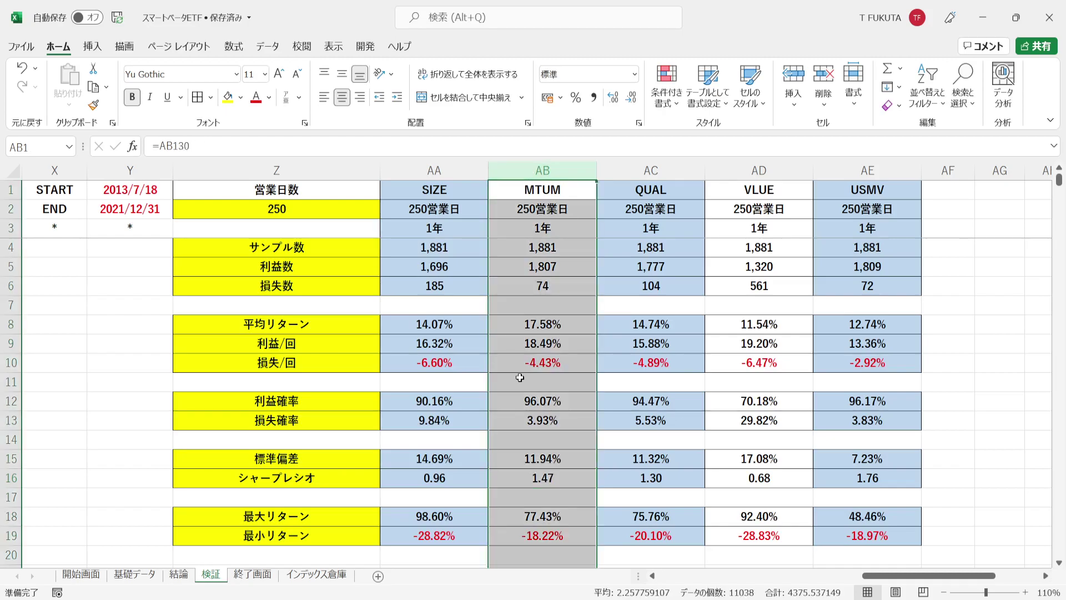
Step: Review MTUM's 最大リターン in AB18 and 最小リターン in AB19
click(505, 517)
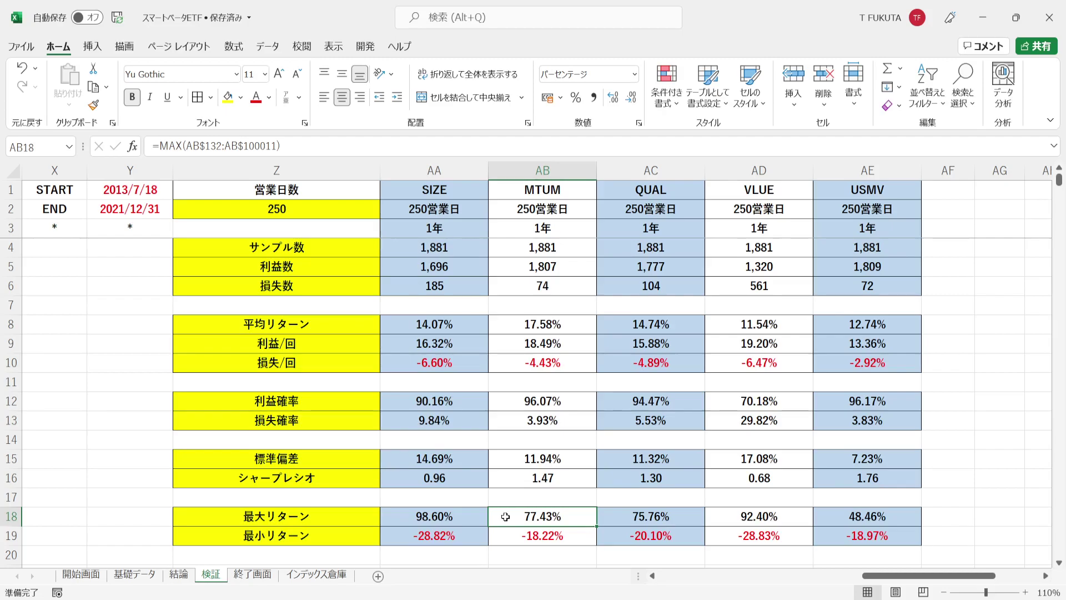
key(Down)
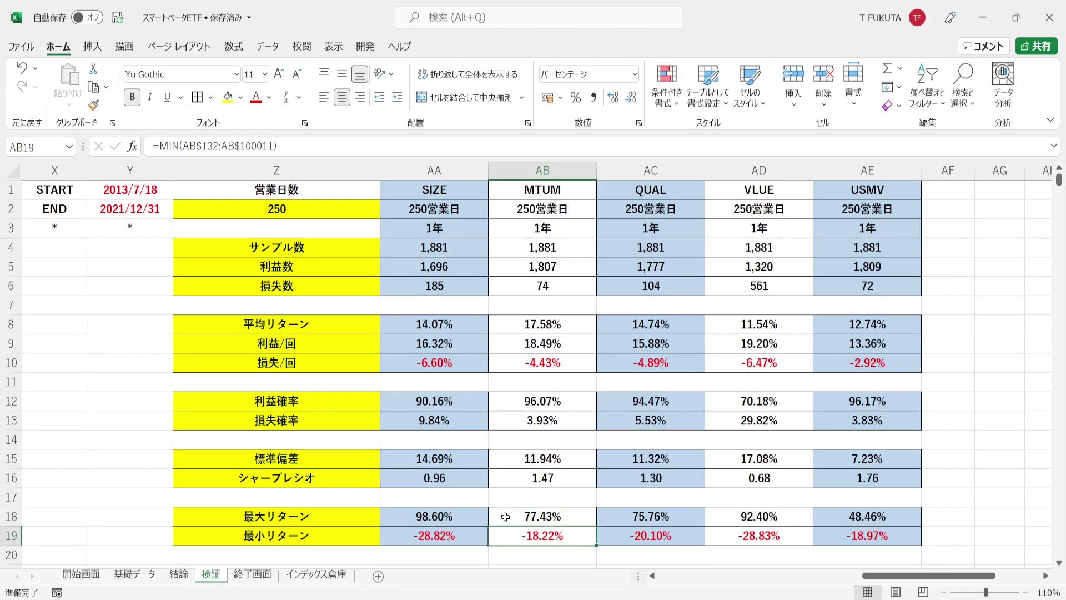
key(Up)
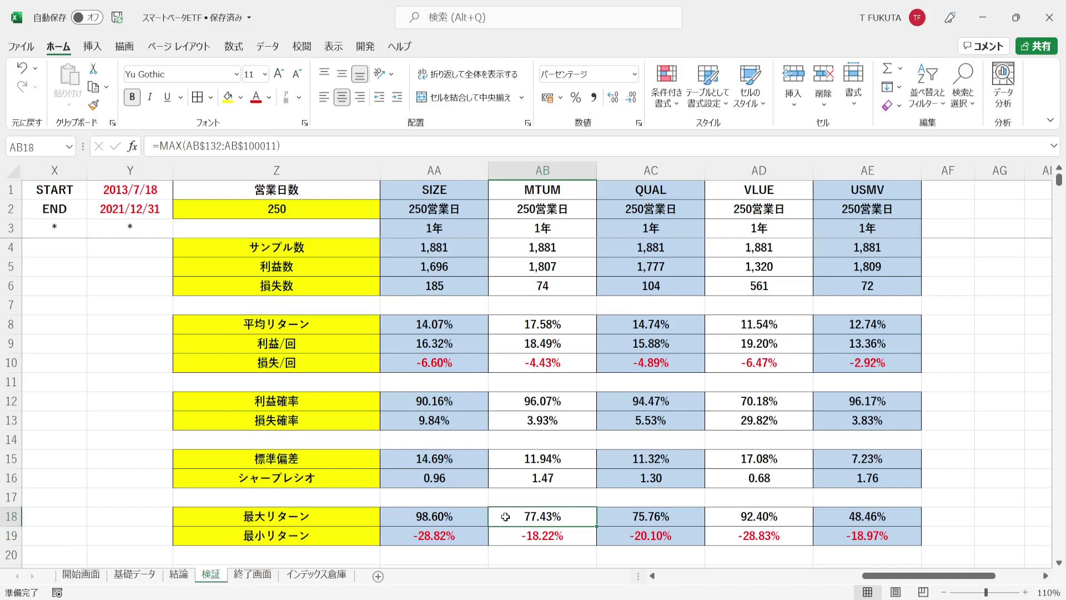
click(502, 536)
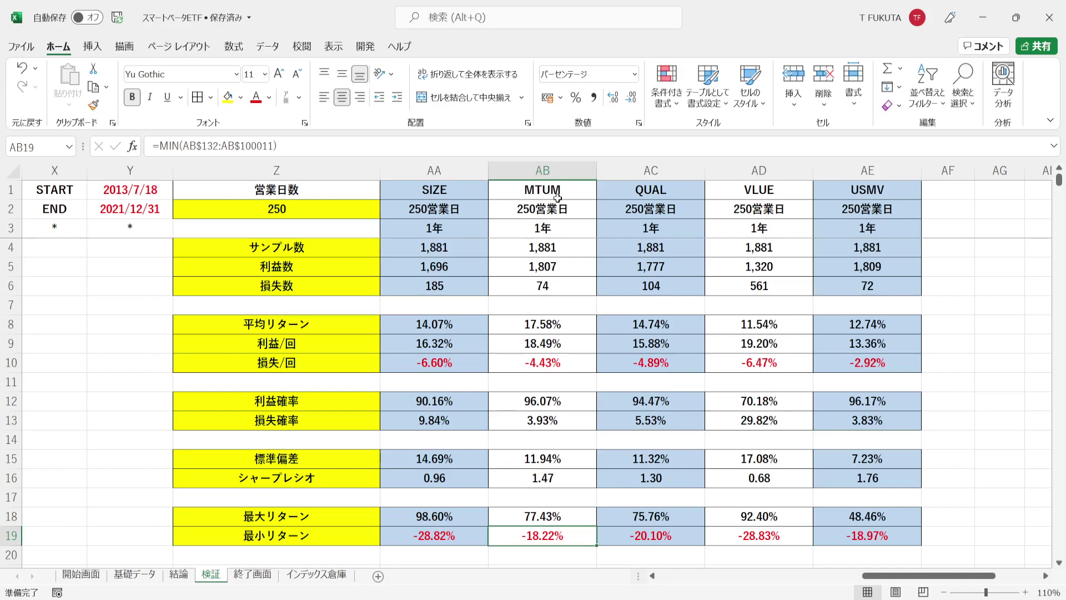
Step: Compare the 平均リターン values in AA8:AE8, highlighting the ETF columns in the order MTUM, QUAL, SIZE, USMV and VLUE
click(560, 164)
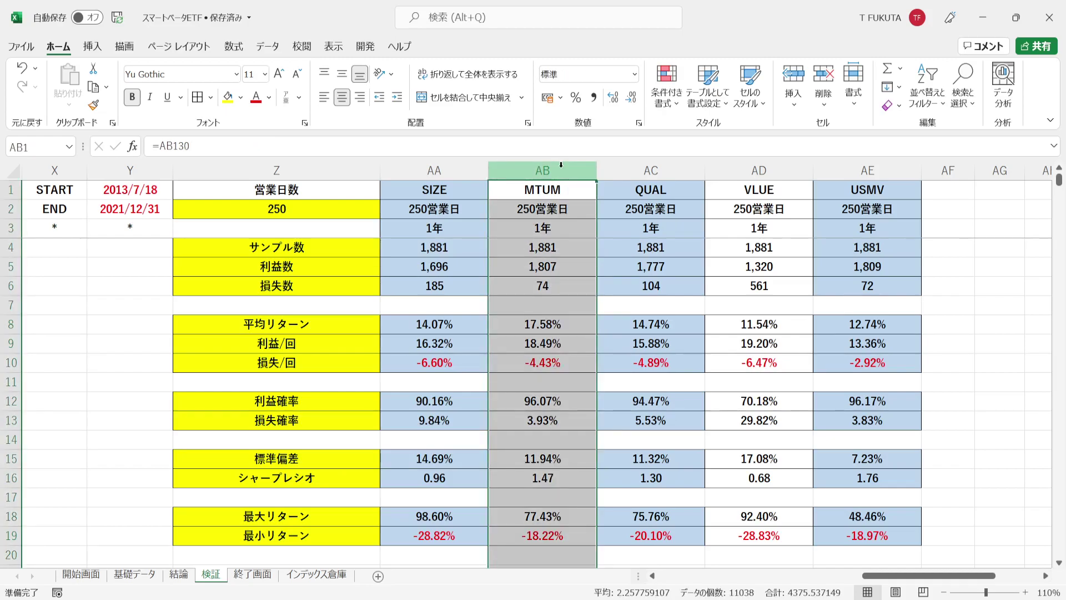
drag(644, 163, 866, 176)
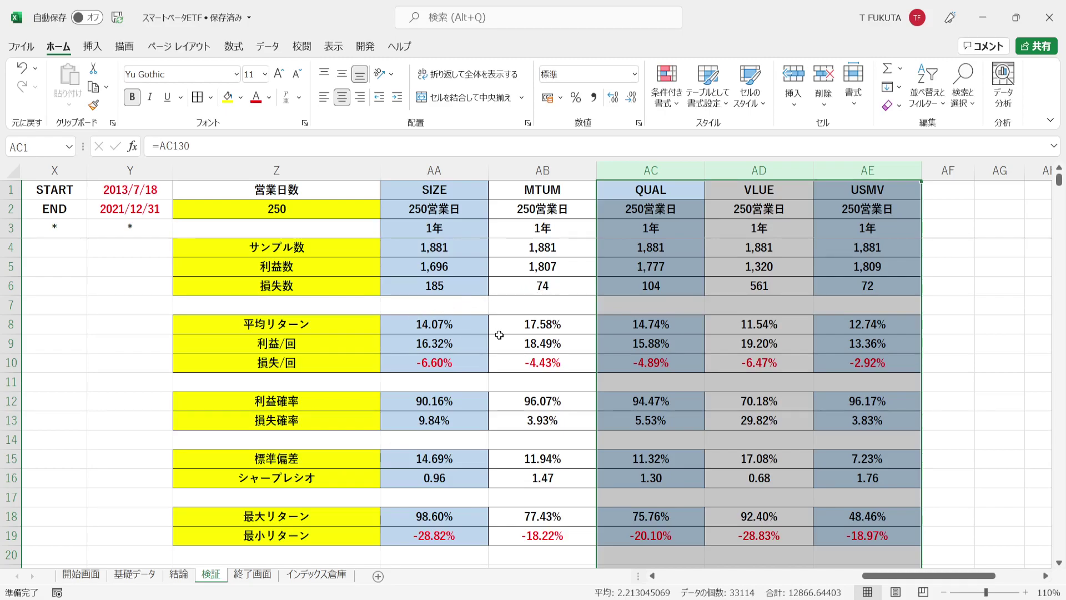
click(401, 331)
drag(402, 332, 847, 332)
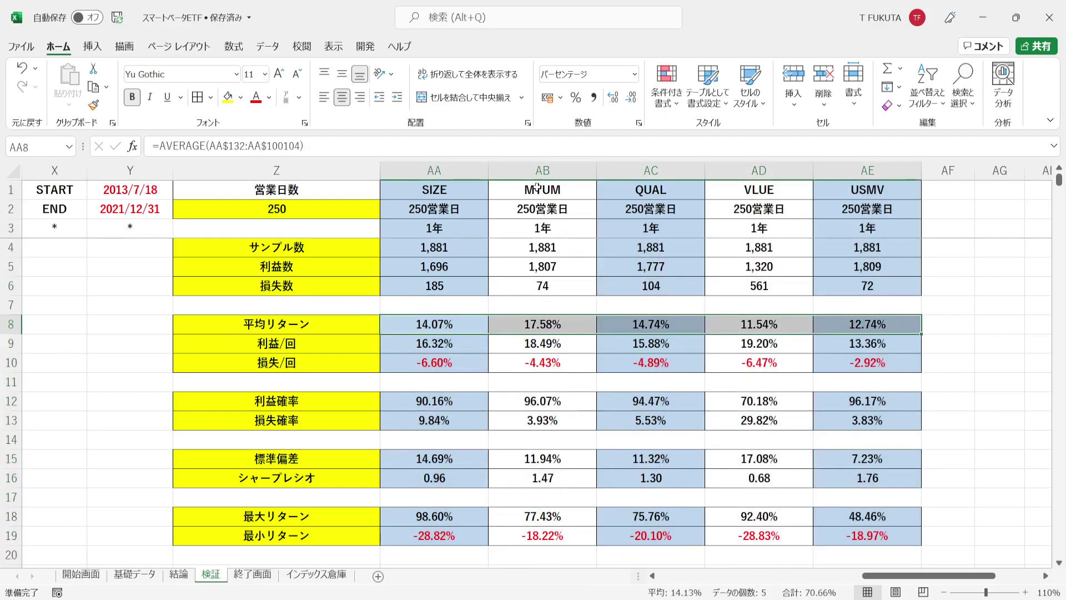
click(542, 170)
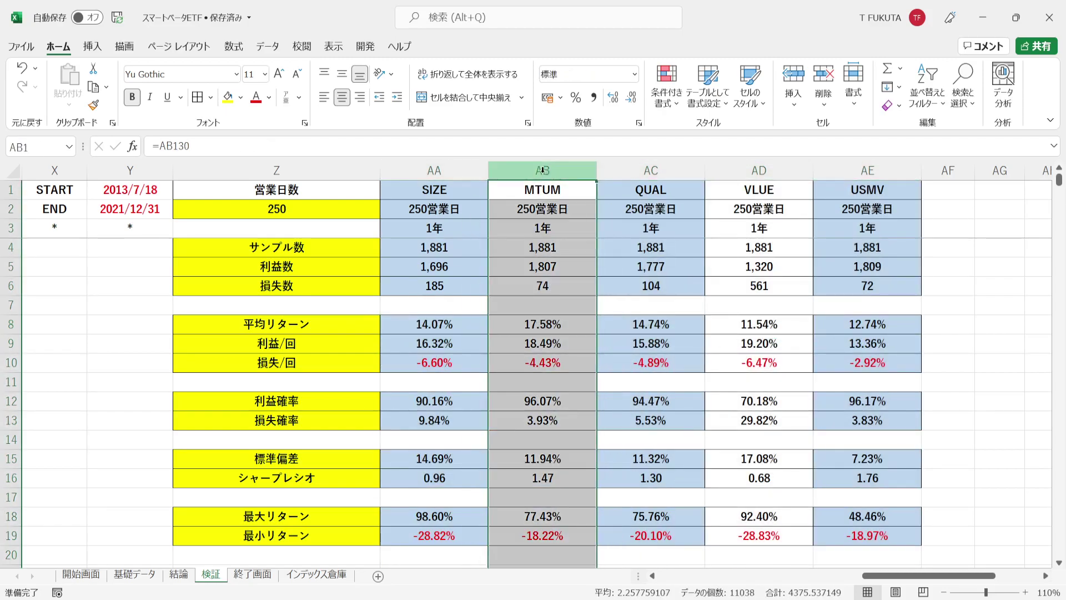
click(639, 162)
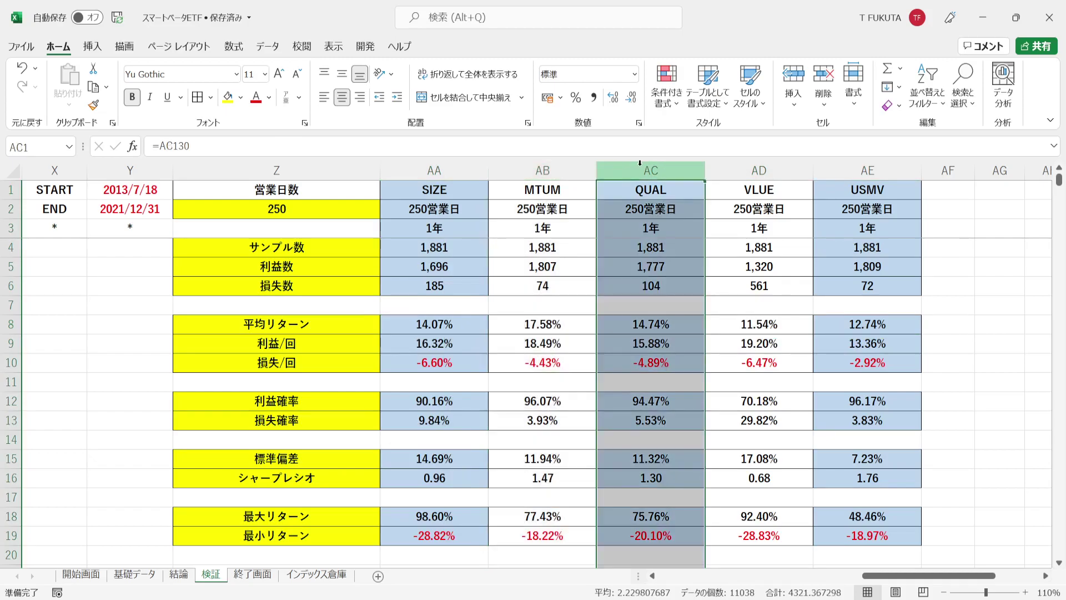
click(433, 163)
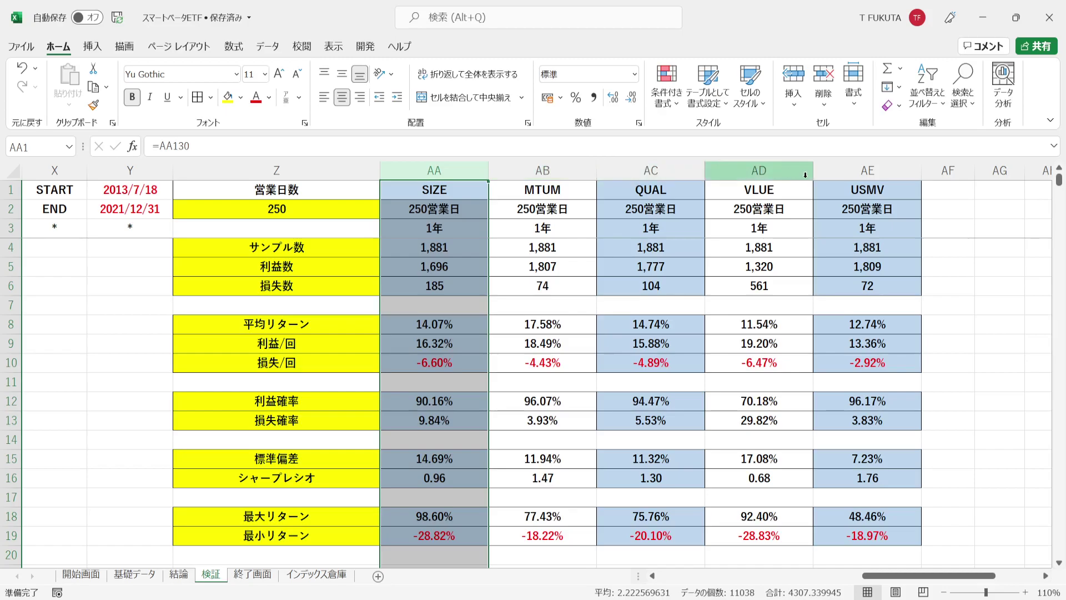
click(844, 173)
click(756, 170)
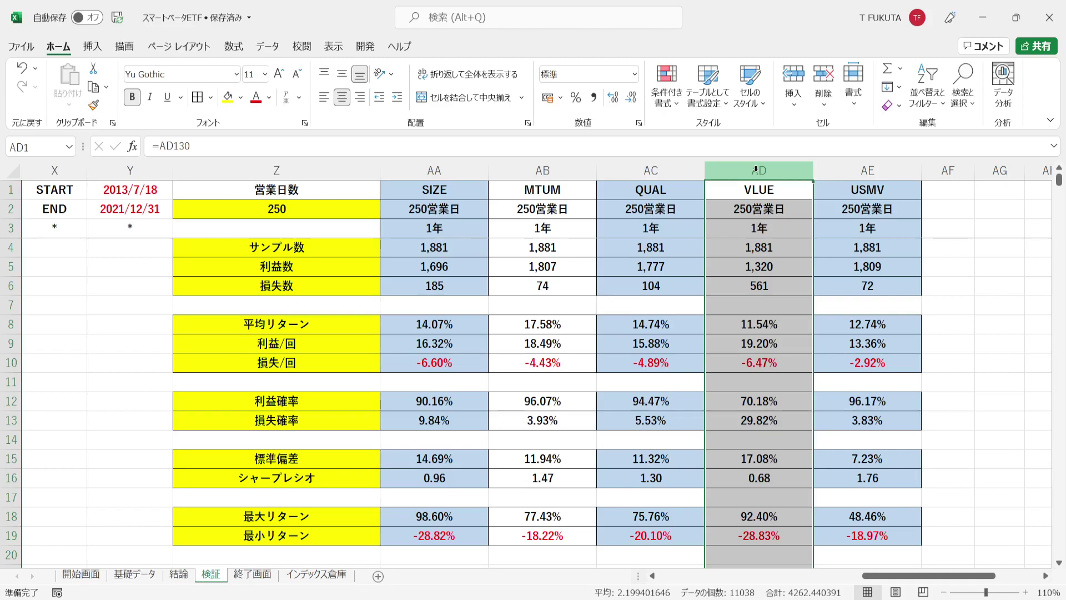
Step: Contrast the MTUM and VLUE columns, referring to the test period in Y1:Y2 and the ETF tickers in AA1:AE1
click(547, 172)
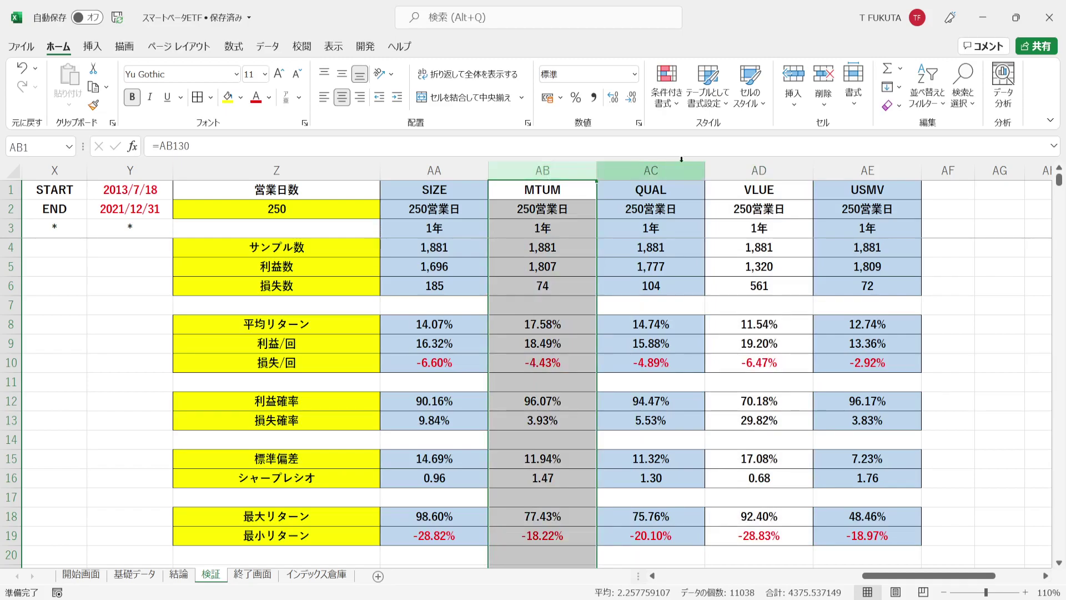
click(750, 165)
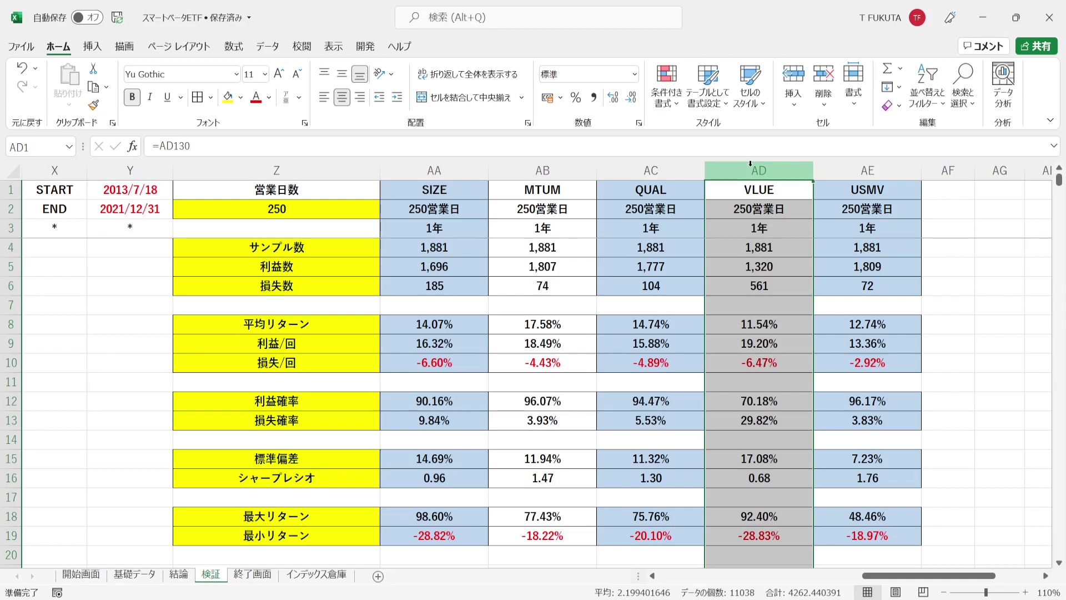
click(164, 193)
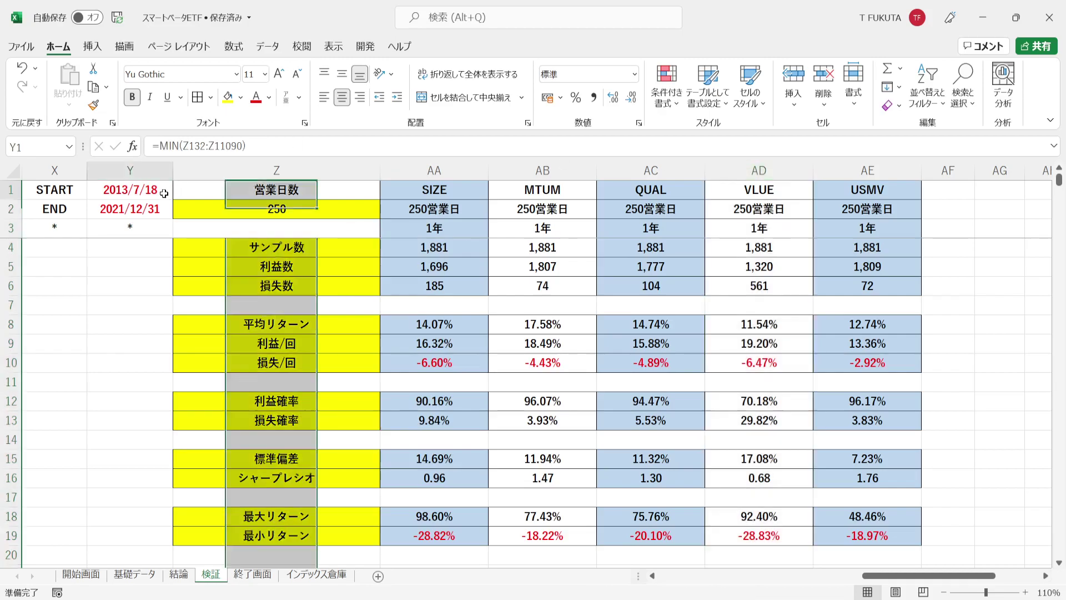
drag(164, 194, 164, 210)
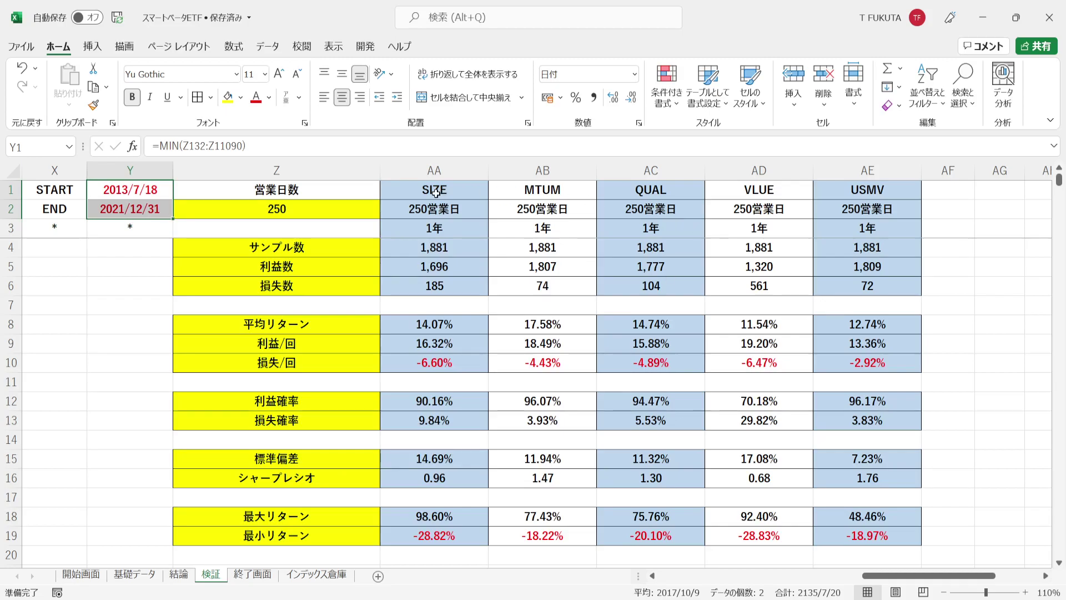
drag(439, 192, 846, 195)
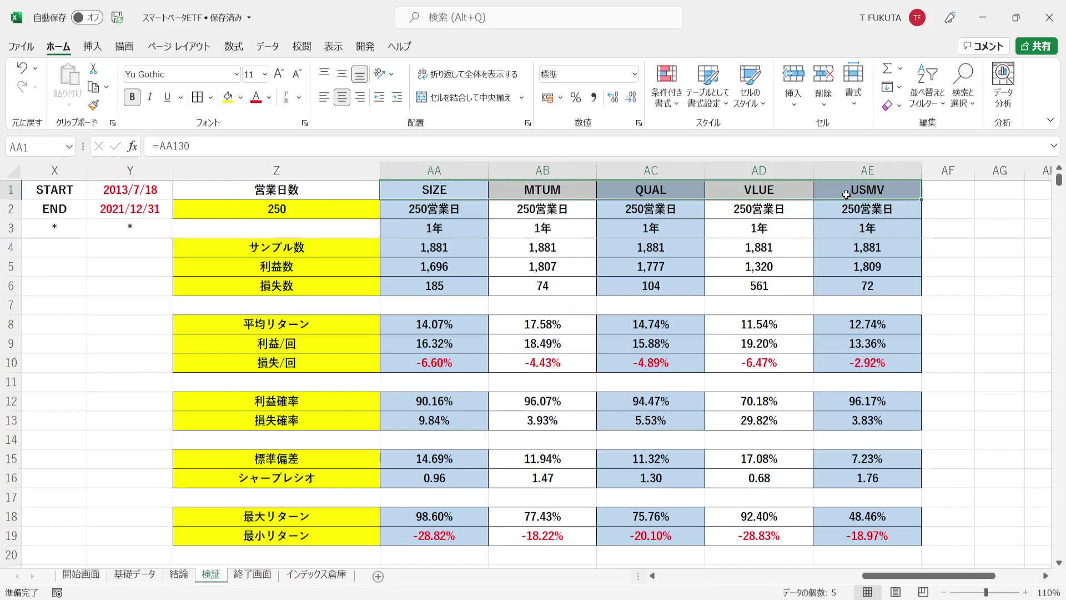
click(737, 166)
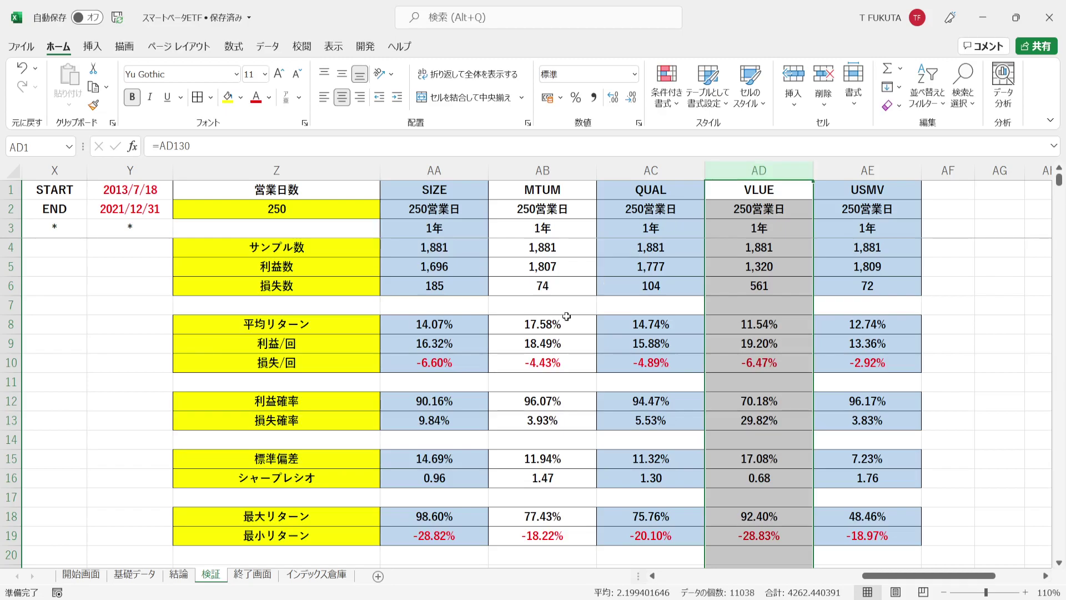
Step: Compare 平均リターン in row 8 and シャープレシオ in row 16 across the ETFs, focusing on MTUM's AB16 and USMV's AE16
drag(359, 323, 867, 324)
drag(340, 481, 867, 481)
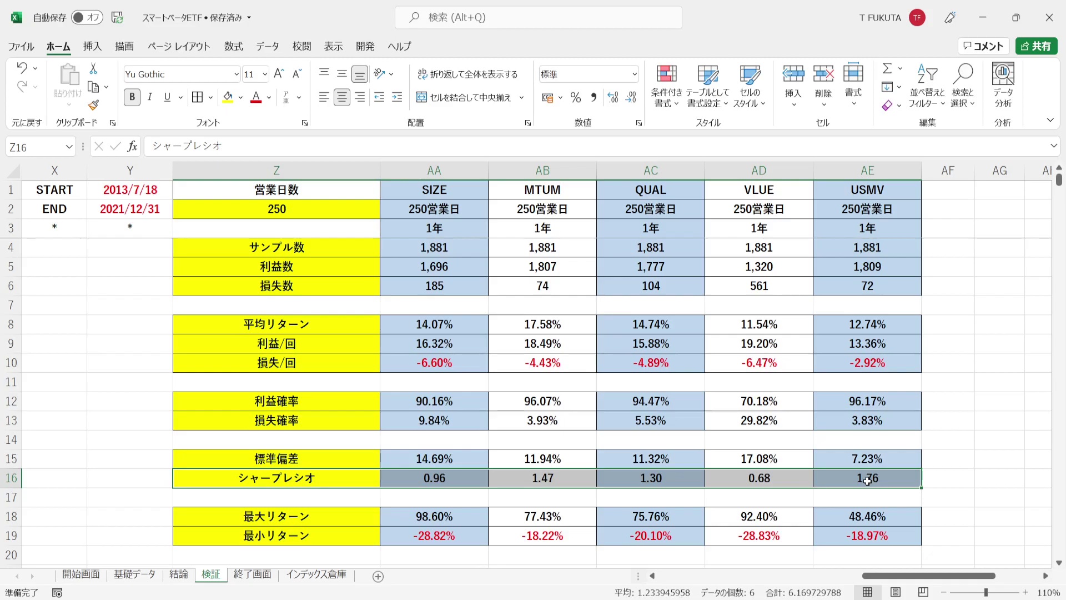
click(561, 170)
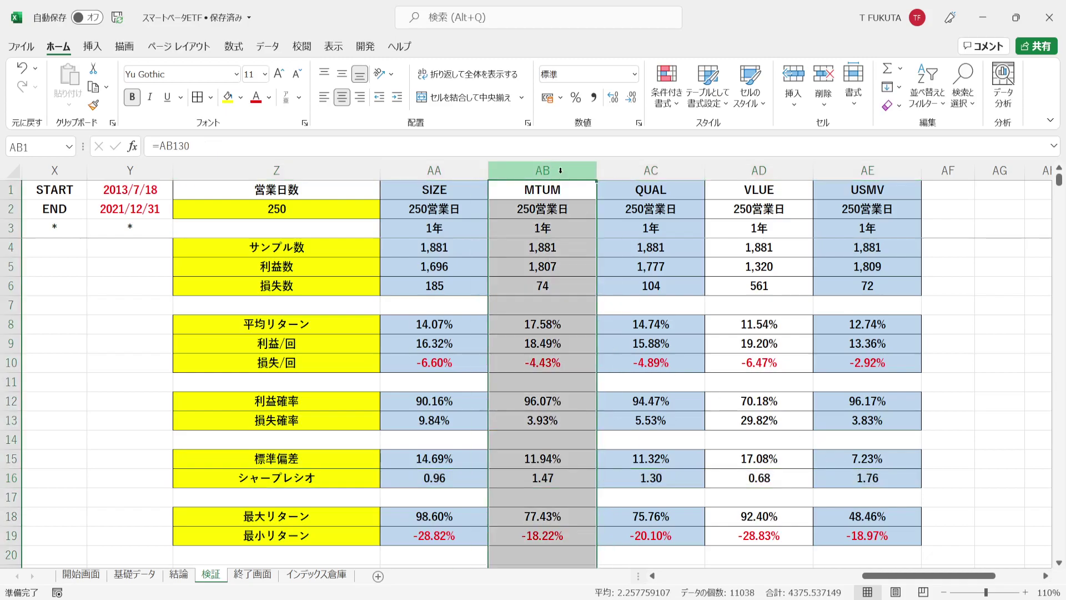
click(506, 483)
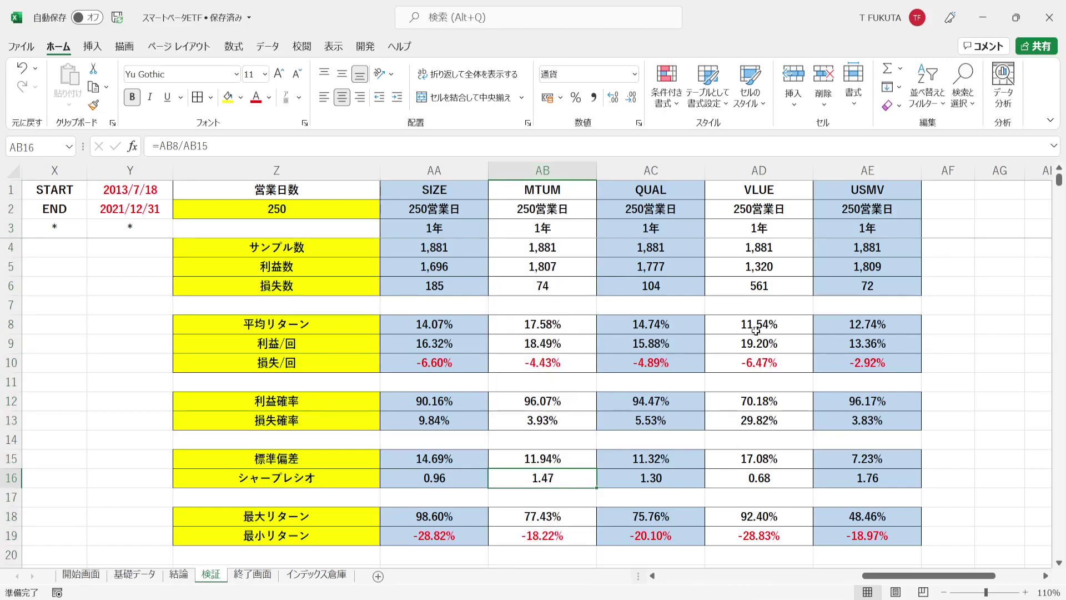
click(846, 161)
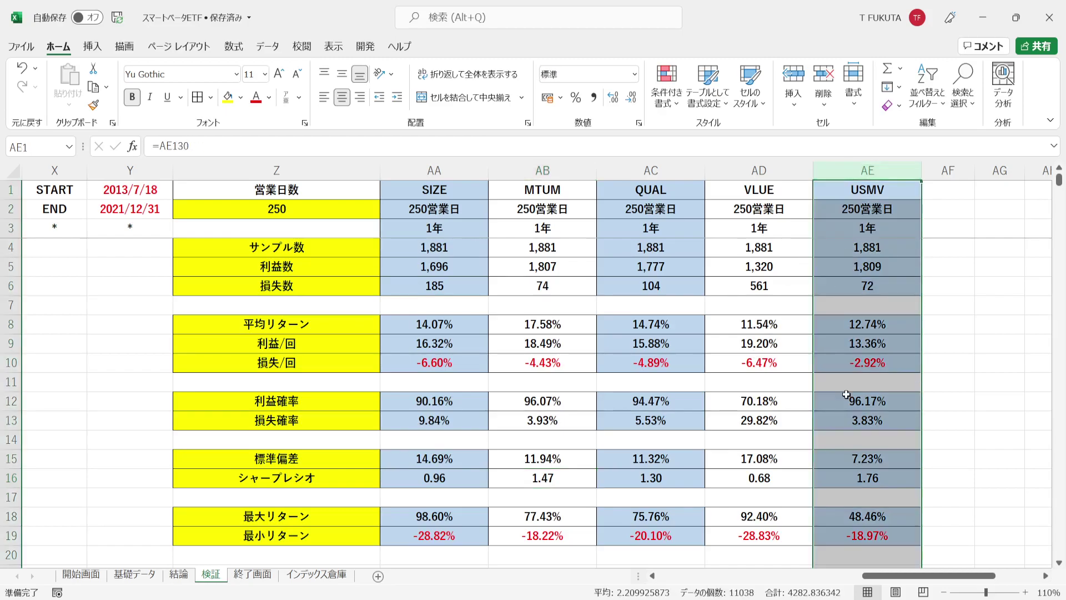
click(835, 481)
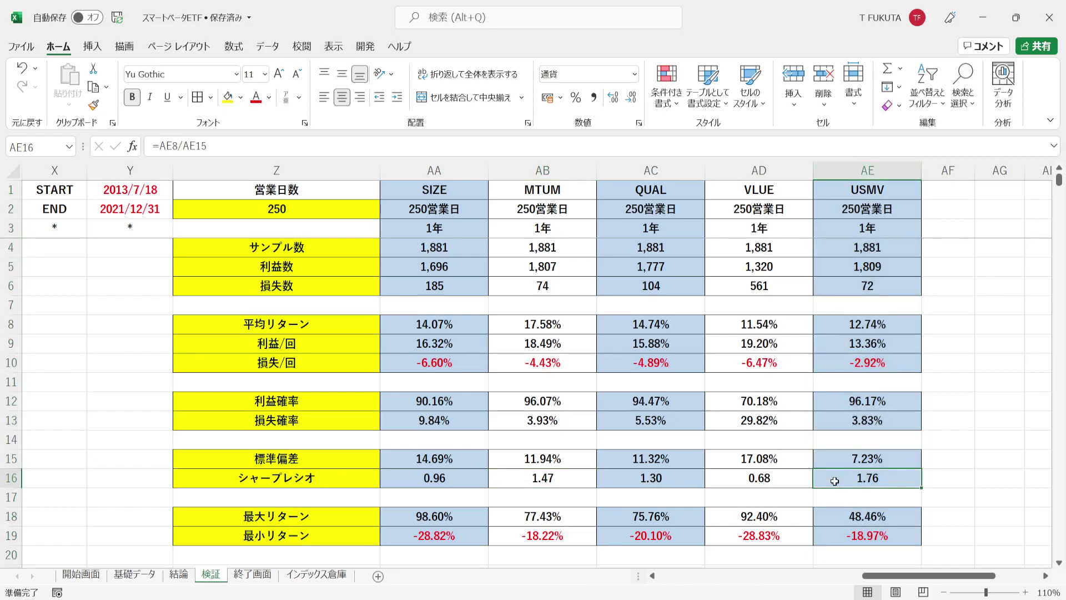
Step: Compare 標準偏差 in row 15, 平均リターン in row 8 and シャープレシオ in row 16 across the ETFs, contrasting the USMV and MTUM columns
drag(412, 456, 817, 464)
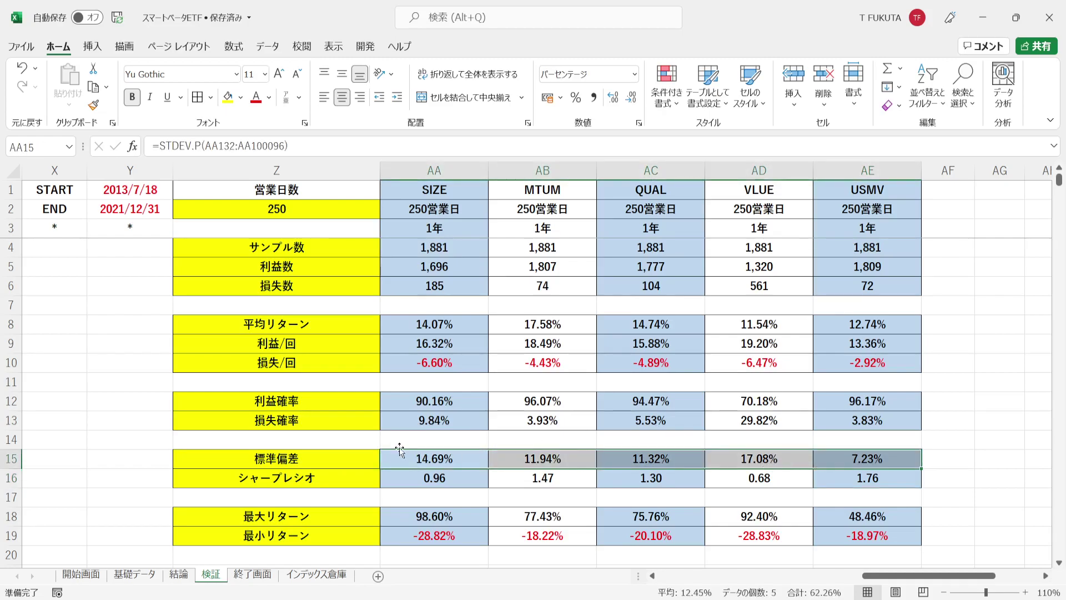
drag(385, 318, 844, 314)
drag(390, 483, 861, 476)
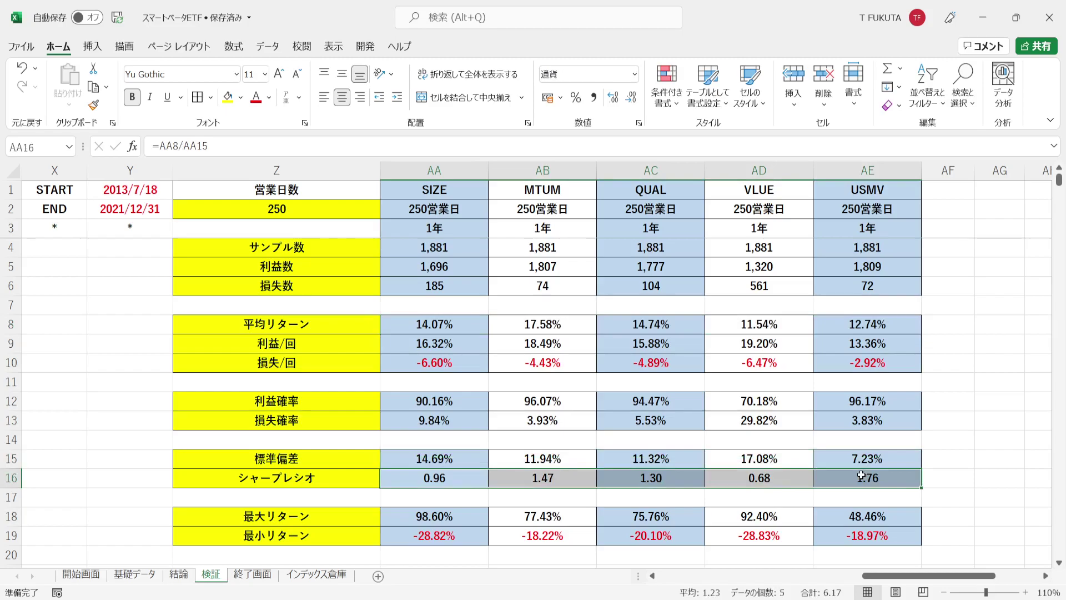
click(843, 170)
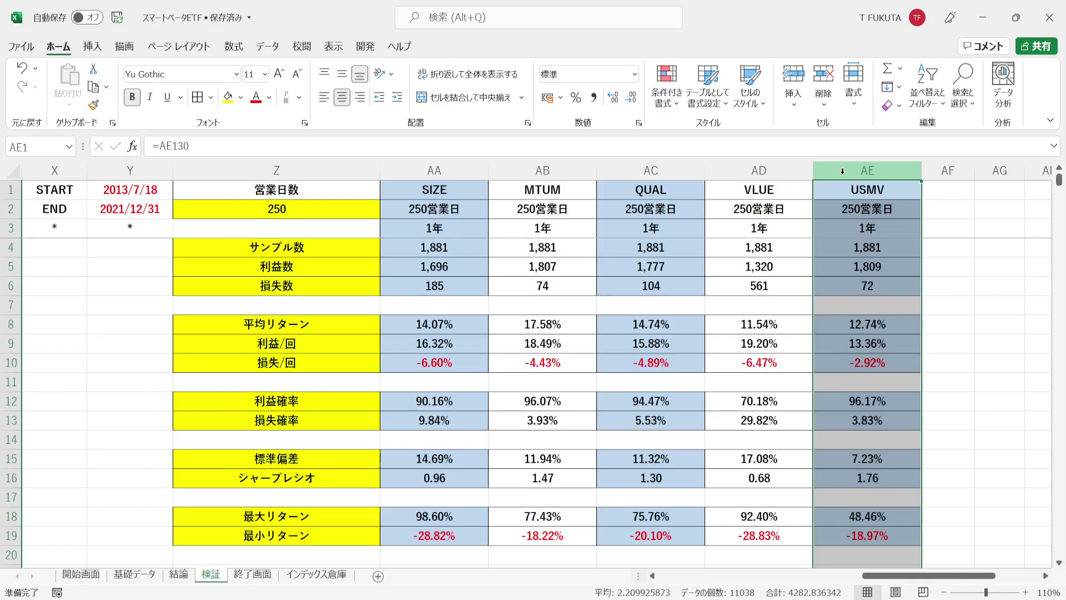
click(539, 168)
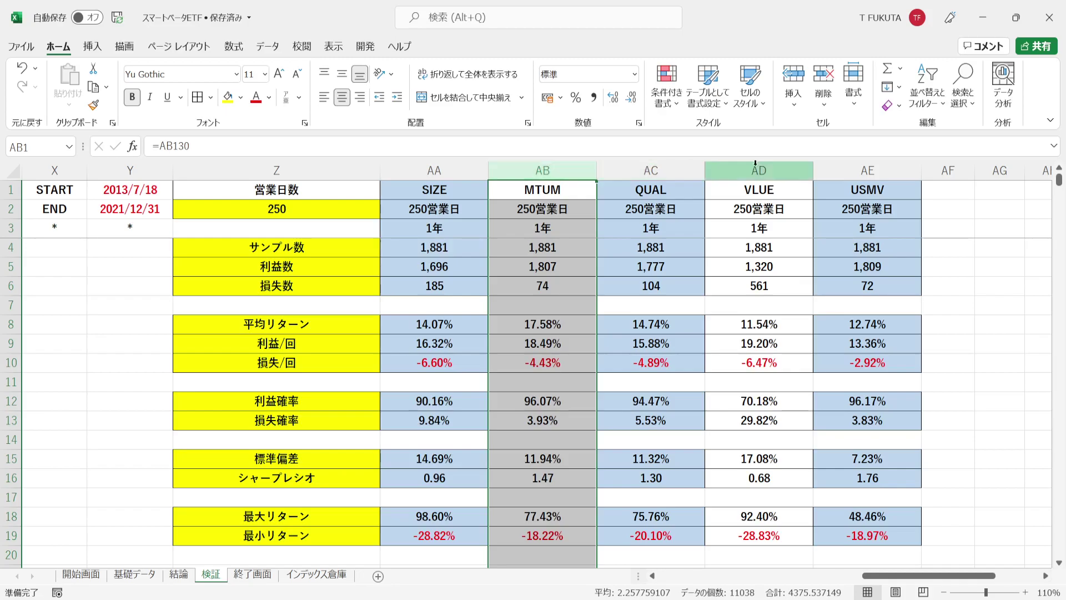
click(839, 165)
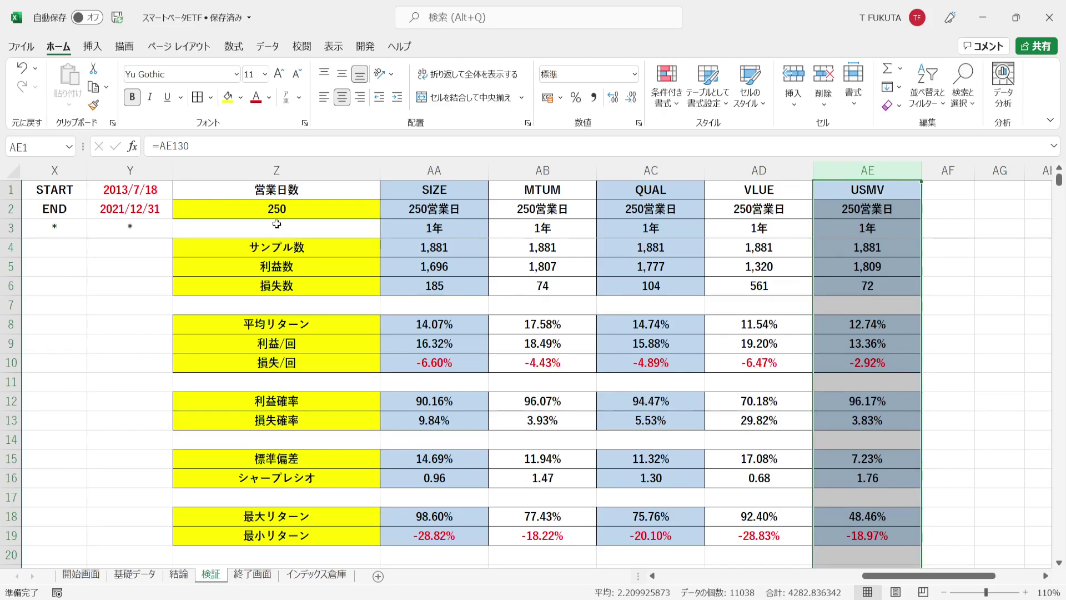
Step: Refer to 営業日数 in Z1 and highlight the whole data block of the five ETFs starting at AA1
click(204, 191)
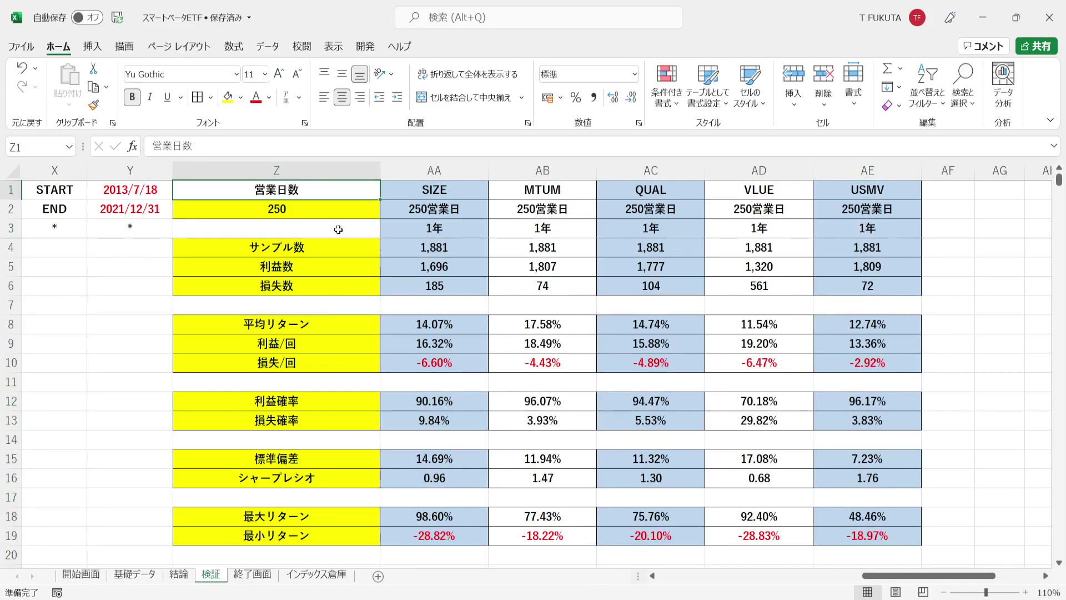
click(419, 187)
key(ctrl+shift+Down)
key(ctrl+shift+Right)
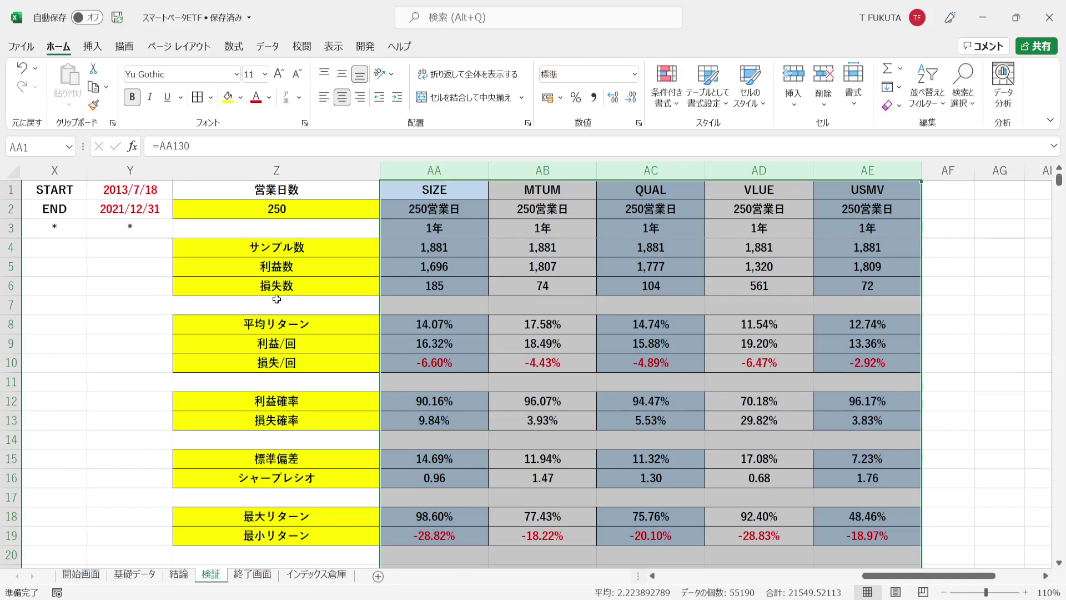
Step: Examine the 平均リターン comparison table starting at Z24, highlighting the ファンド row and the ETF tickers and returns in AA24:AE25
click(41, 345)
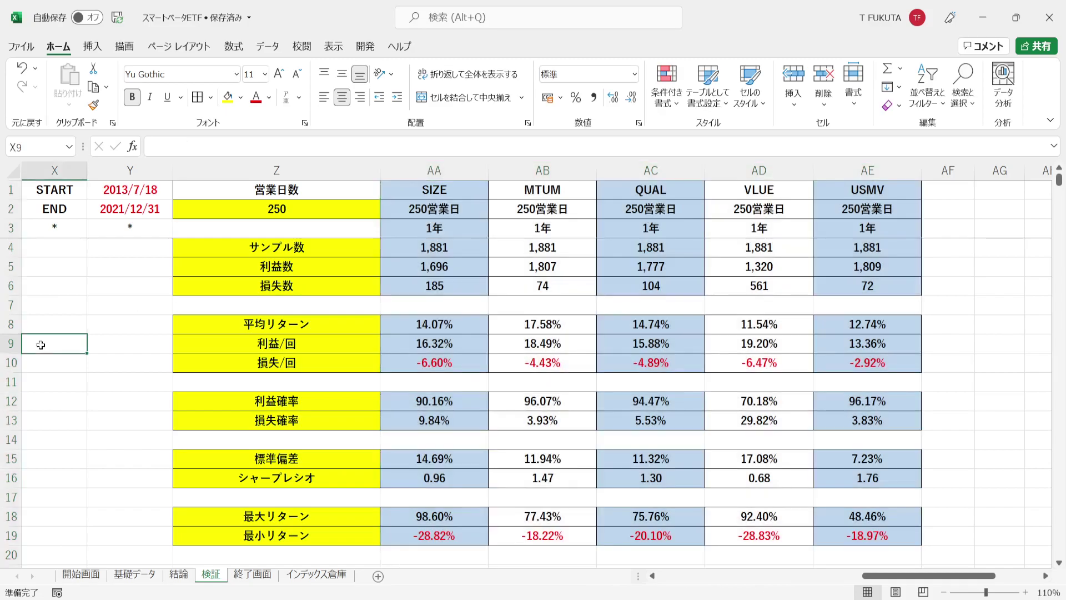
key(ctrl+Down)
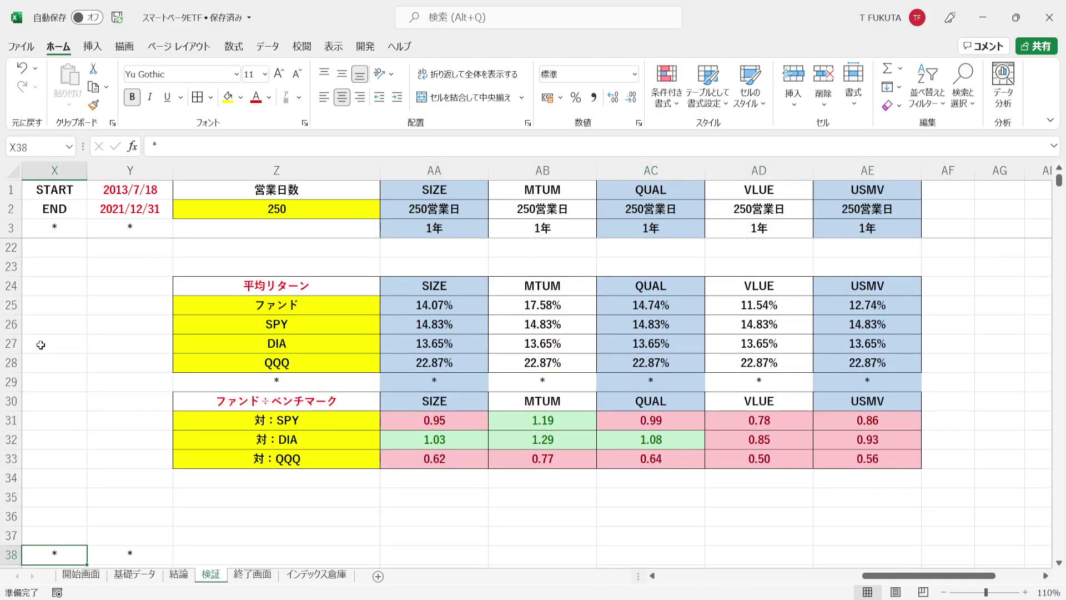
click(218, 288)
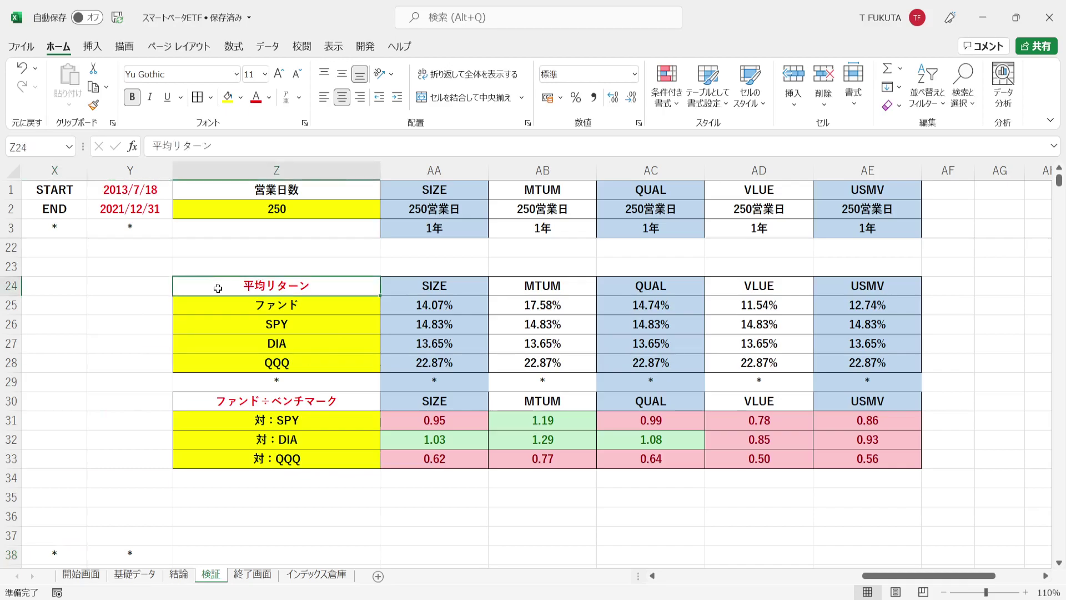
drag(348, 304, 833, 308)
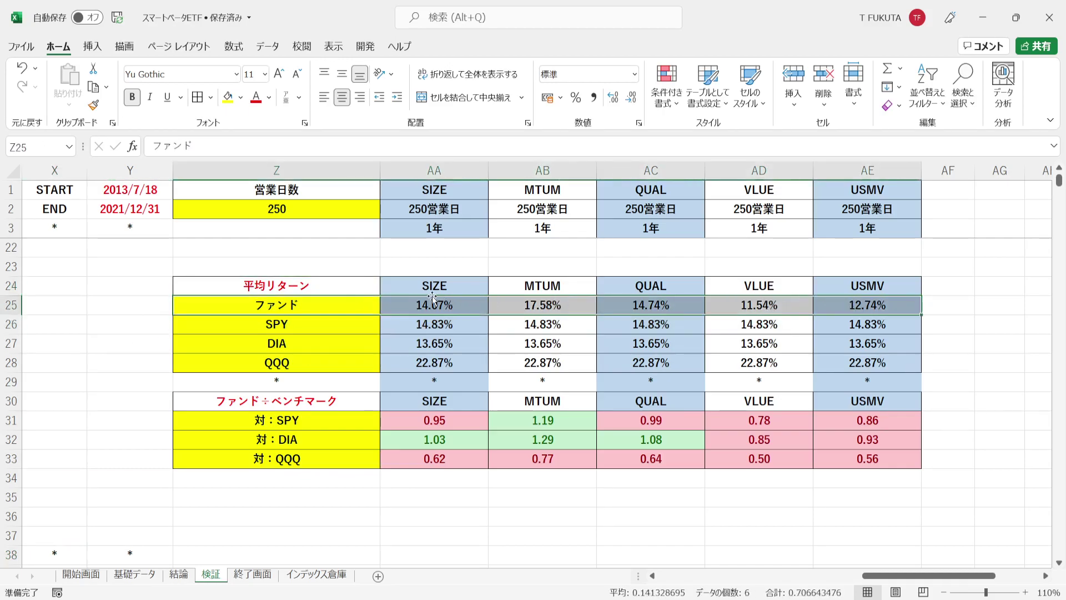
drag(399, 286, 886, 302)
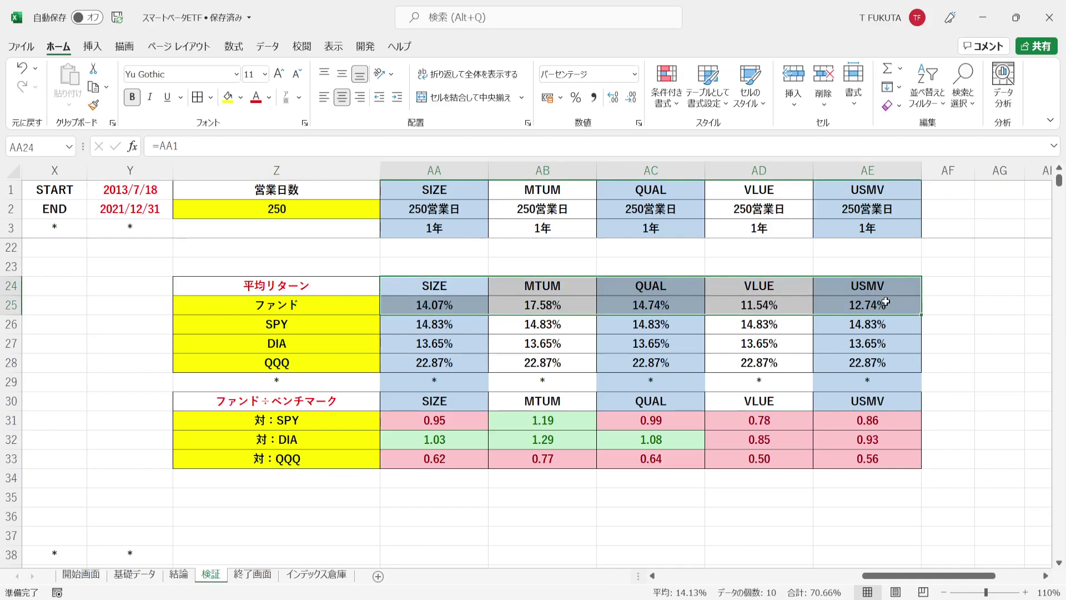
Step: Review the benchmark rows SPY, DIA and QQQ of the 平均リターン table, highlighting AA26:AE28
click(340, 322)
key(Down)
key(Down)
click(399, 323)
drag(399, 323, 851, 362)
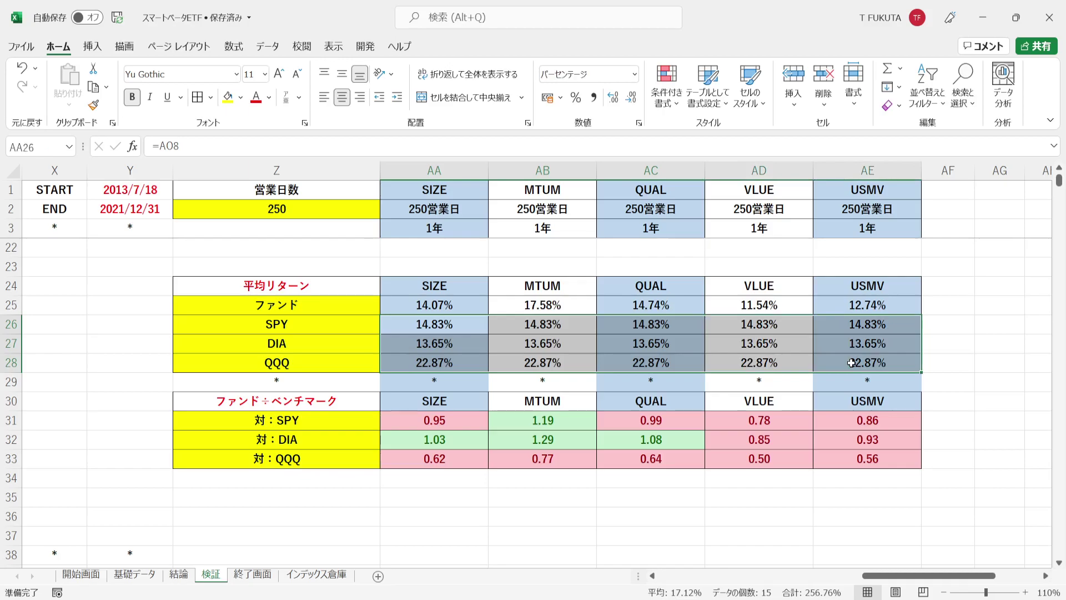
Step: Examine the 平均リターン ファンド÷ベンチマーク ratios, checking SIZE against SPY, DIA and QQQ in AA31:AA33 and highlighting AA31:AE33
click(362, 400)
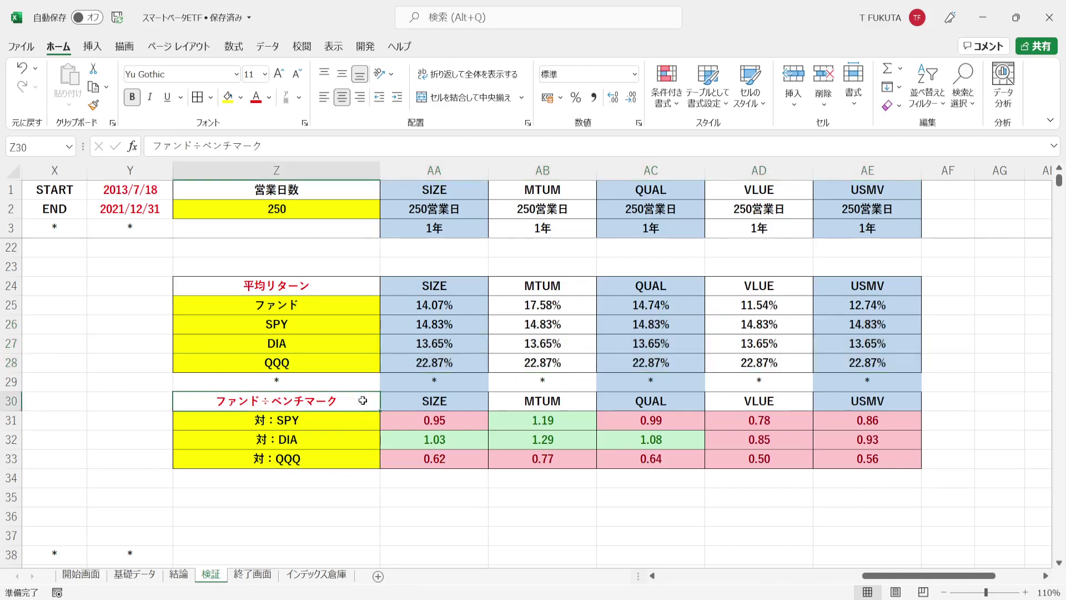
click(393, 416)
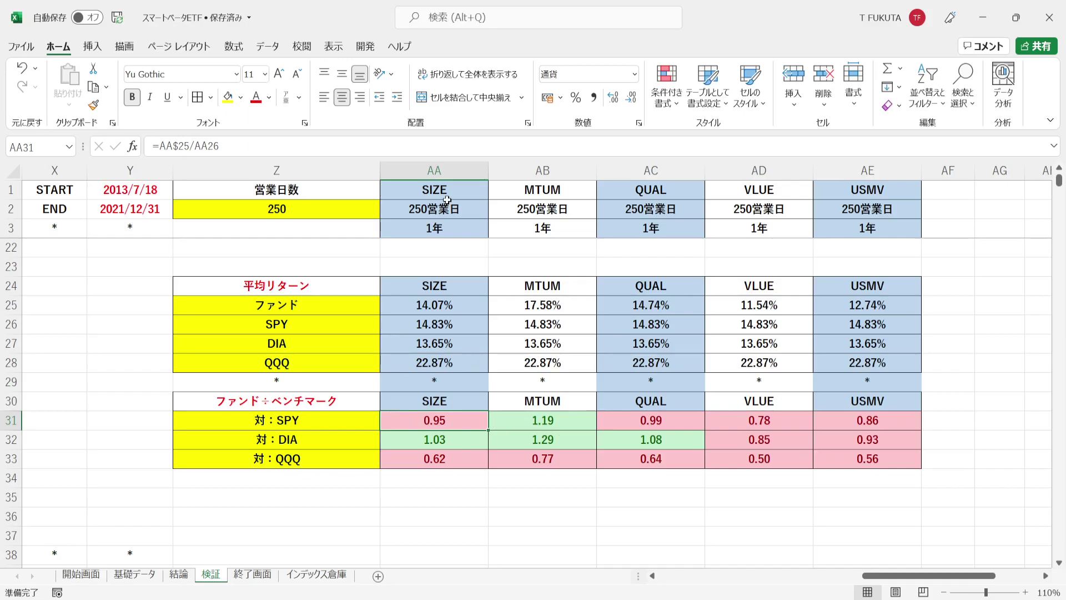
click(444, 170)
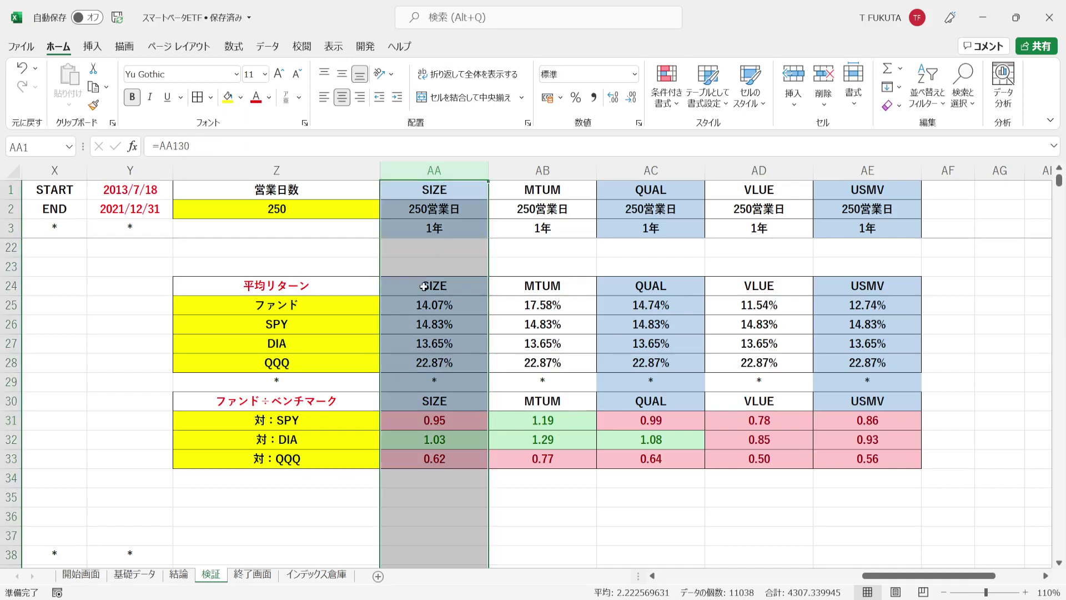
click(357, 419)
click(392, 421)
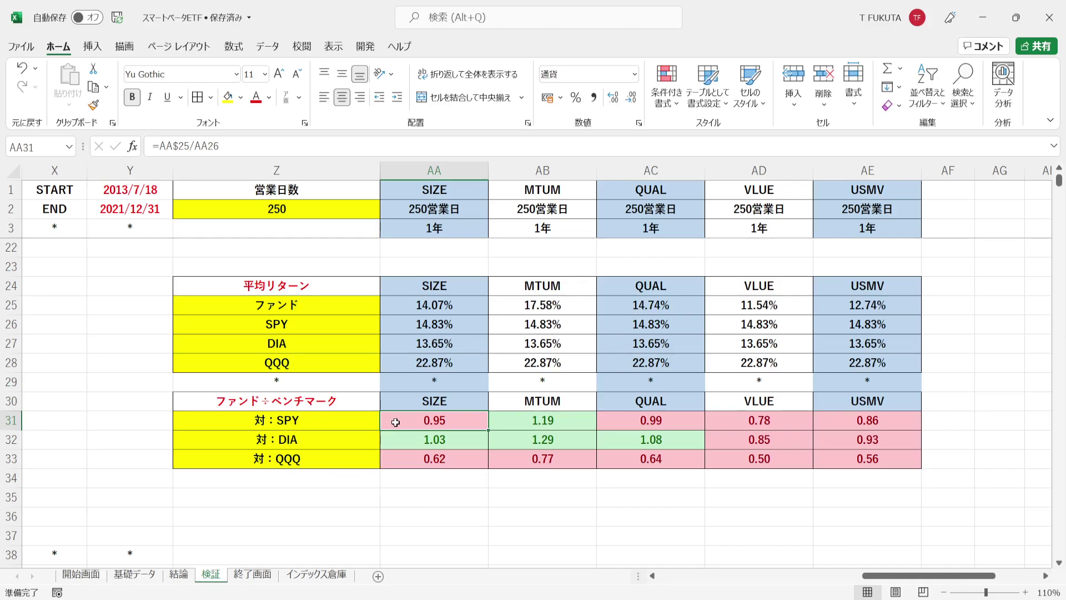
click(396, 442)
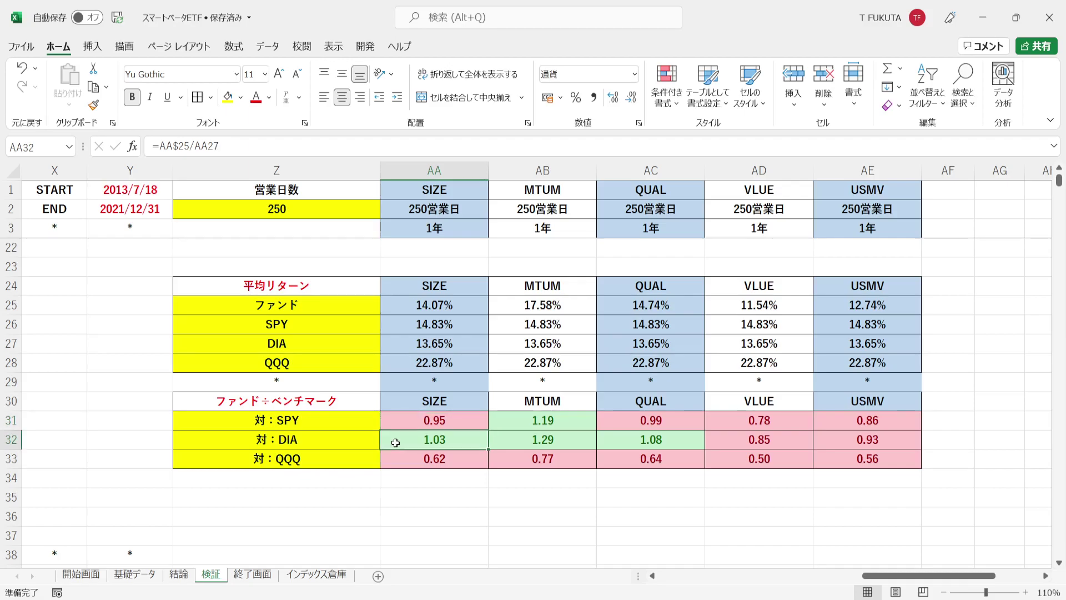
click(396, 460)
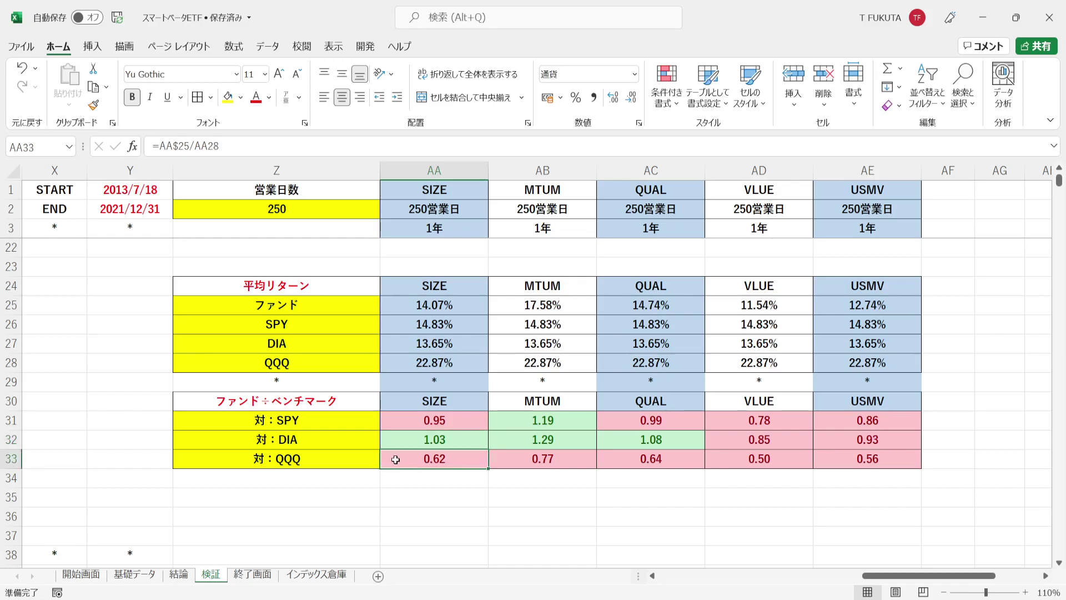
drag(409, 414, 850, 450)
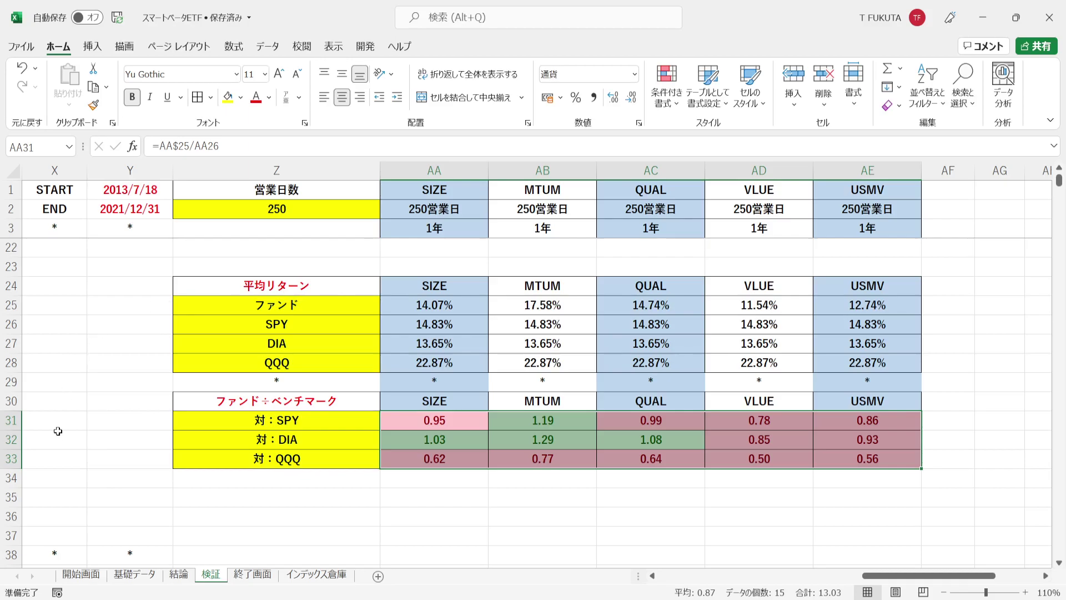
Step: Go to the 標準偏差 comparison table and examine its ファンド÷ベンチマーク ratios against SPY for SIZE in AA49 and MTUM in AB49
click(68, 474)
key(ctrl+Down)
key(ctrl+Down)
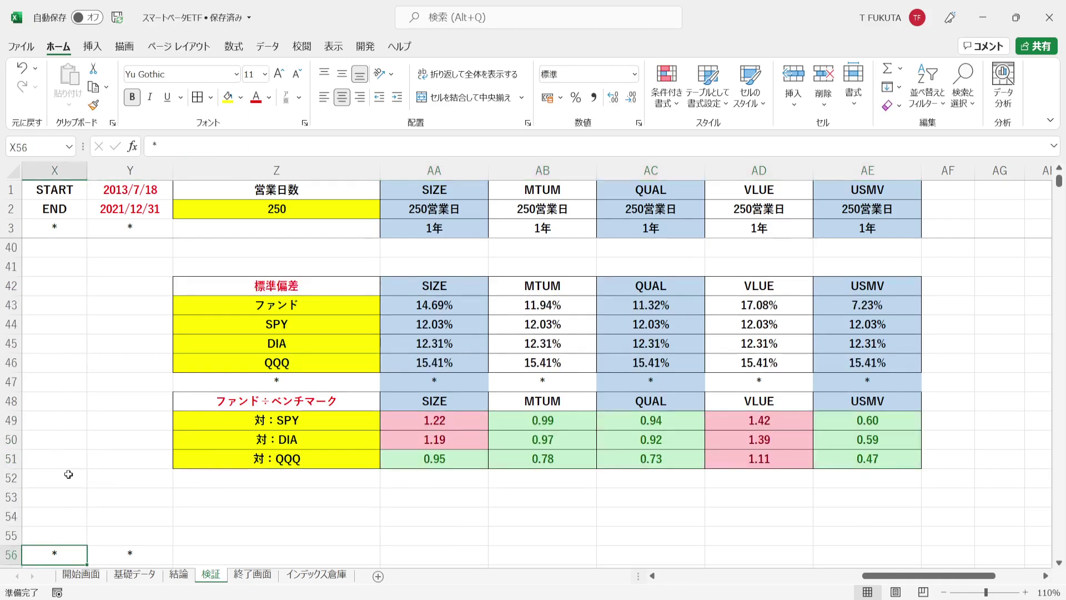
click(360, 401)
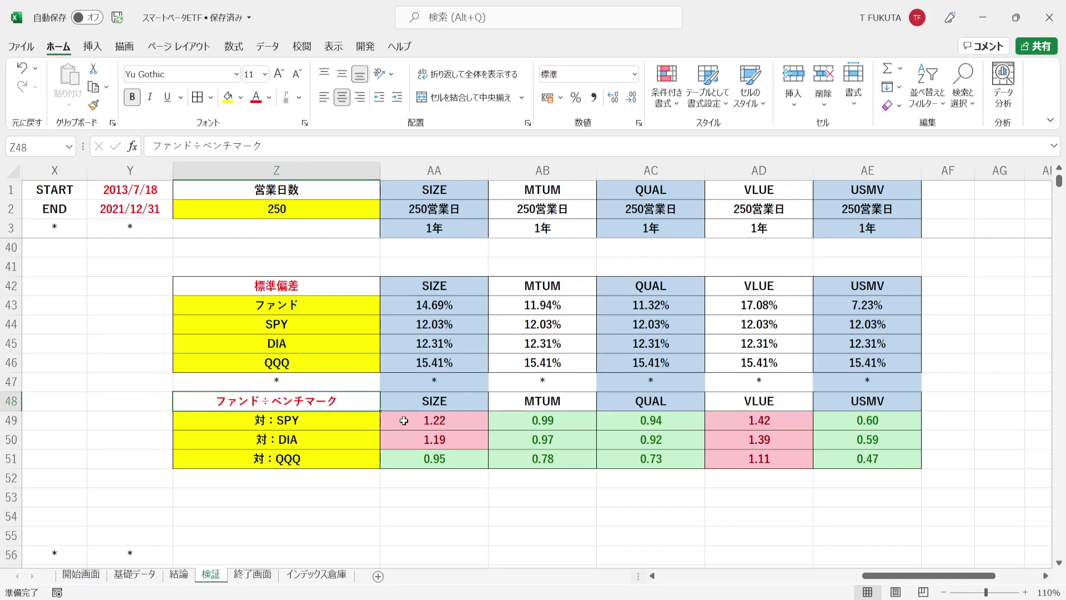
click(403, 421)
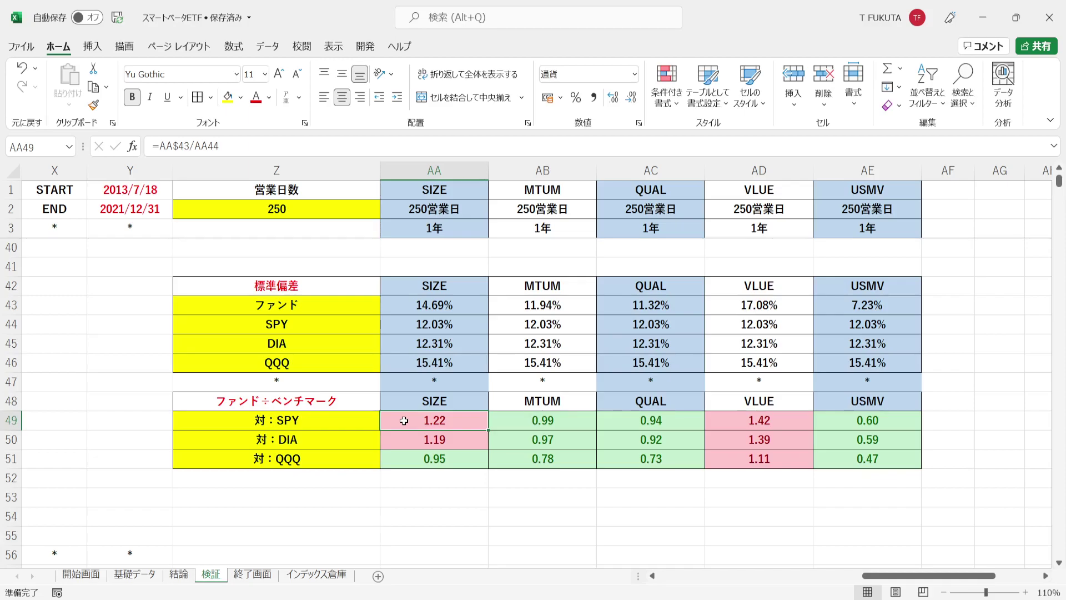
click(506, 422)
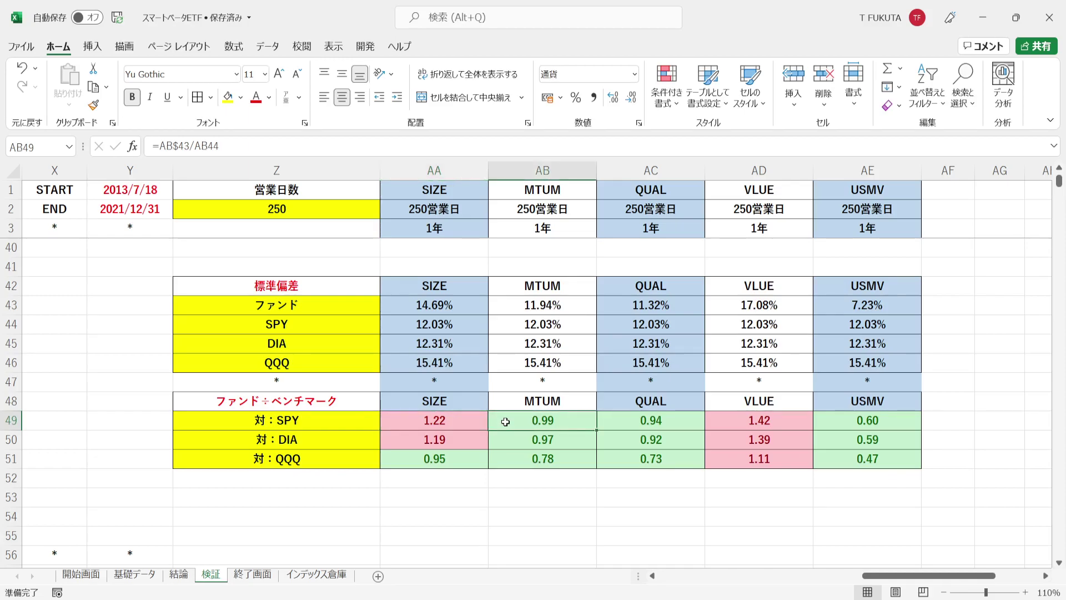
click(458, 422)
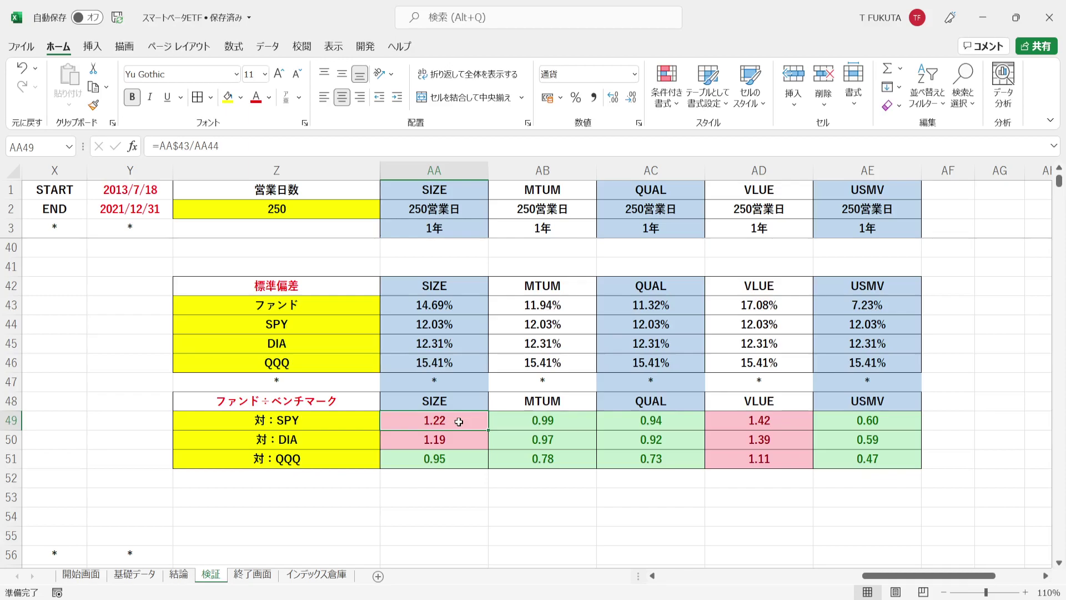
Step: Review the 標準偏差 ratios against SPY, DIA and QQQ for MTUM and QUAL in AB49:AC51 and USMV in AE49:AE51
click(549, 170)
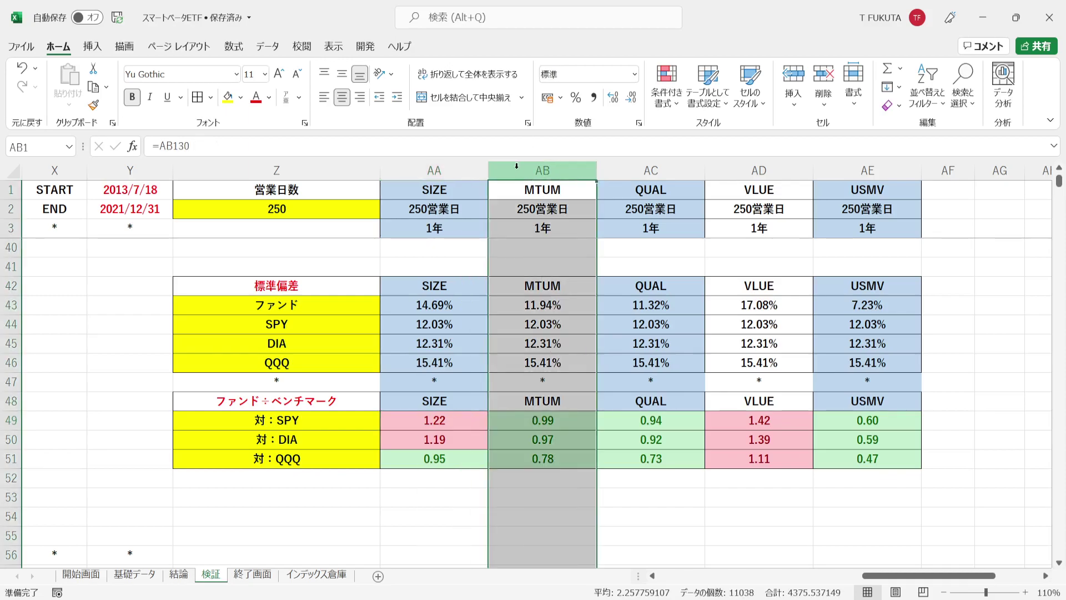
click(637, 169)
click(838, 171)
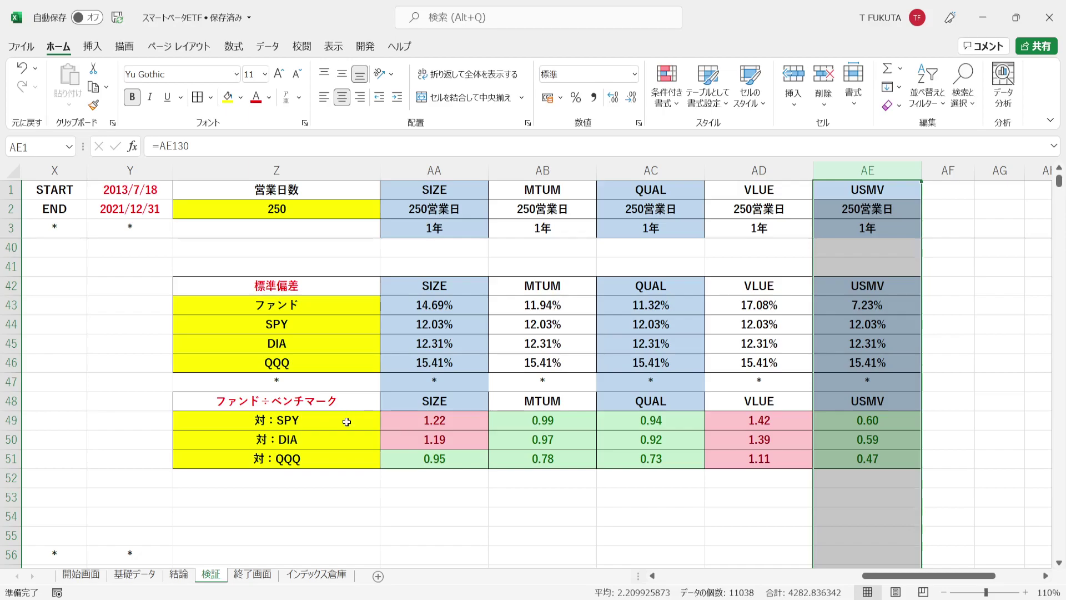
drag(346, 421, 350, 458)
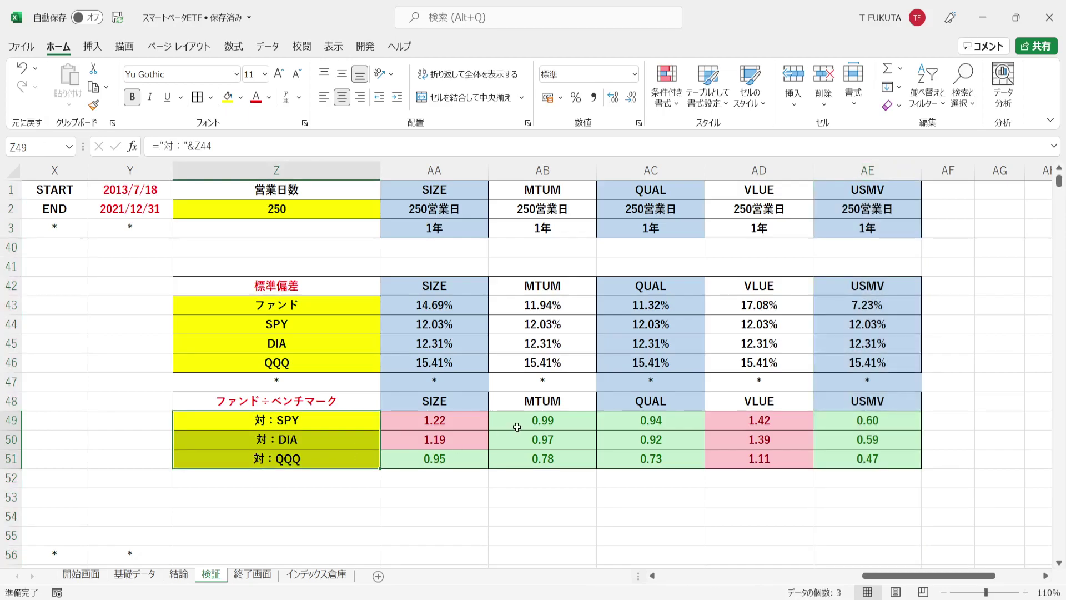
drag(517, 427, 624, 465)
drag(838, 426, 845, 457)
click(841, 422)
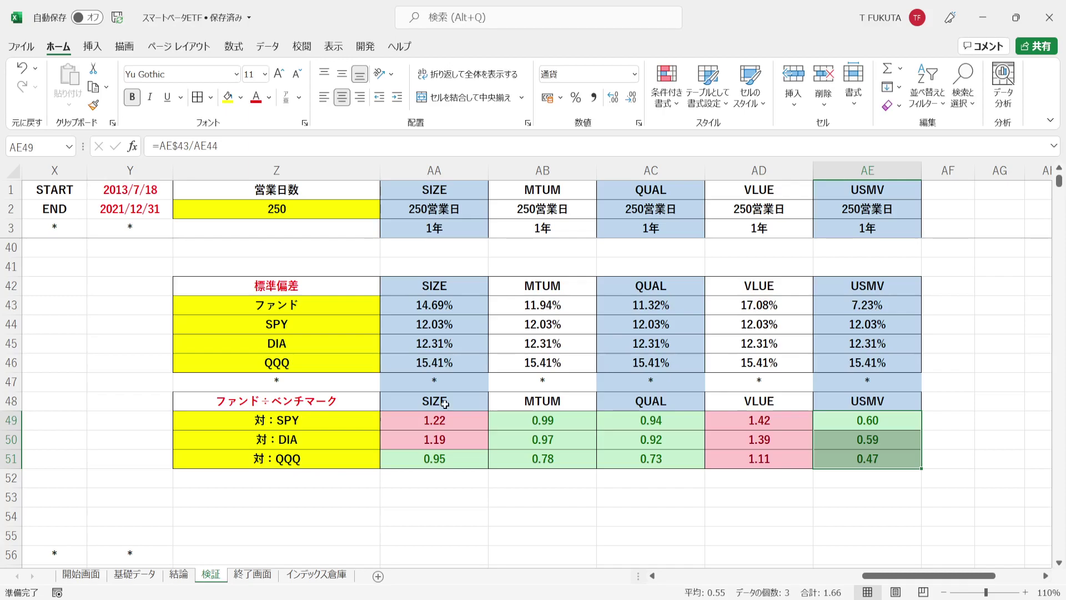
Step: Review the 標準偏差 ratios of SIZE and VLUE, checking SIZE's AA51 and AA49:AA50 and highlighting the VLUE column
click(450, 168)
click(776, 165)
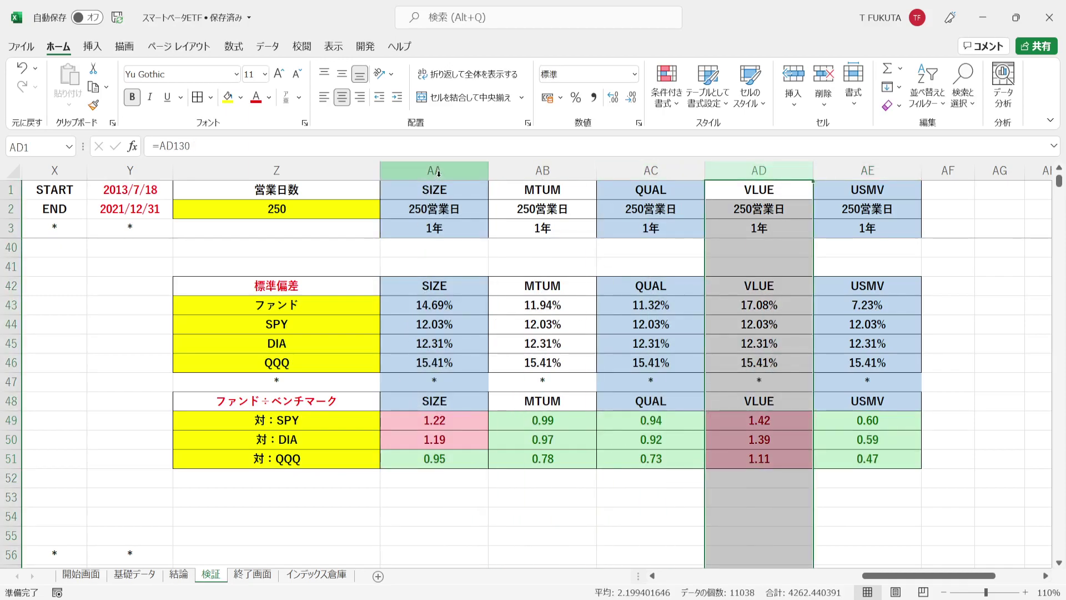
click(516, 170)
click(439, 170)
click(387, 452)
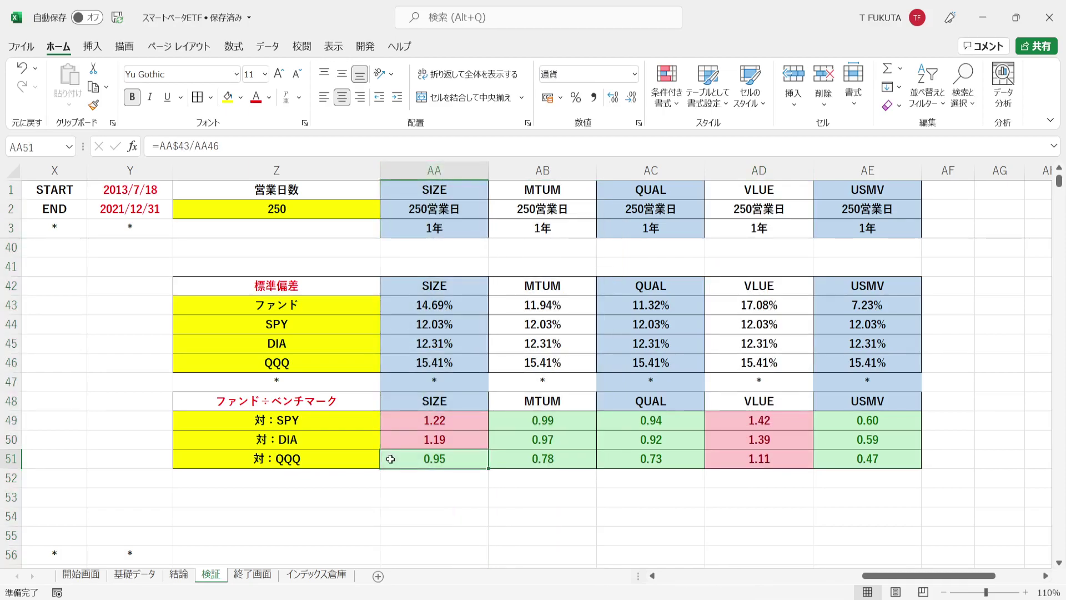
click(398, 422)
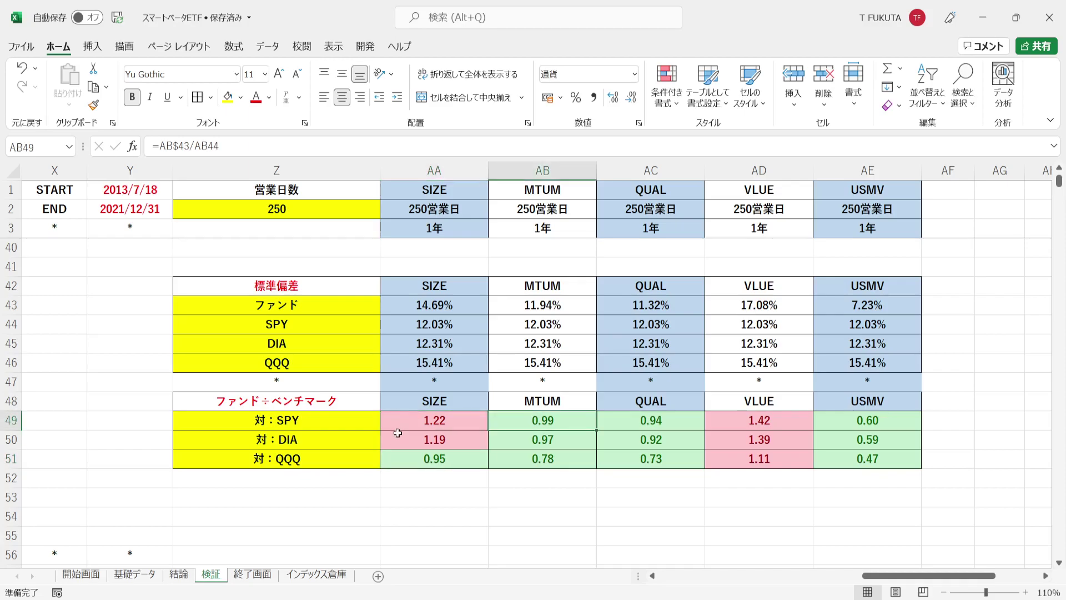
click(396, 436)
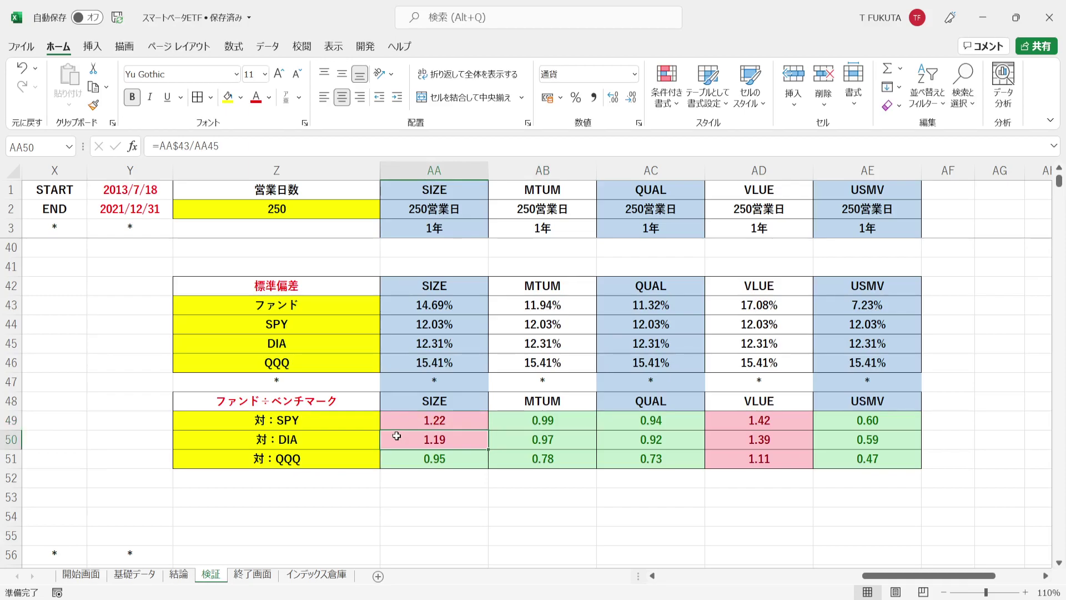
drag(395, 427, 397, 438)
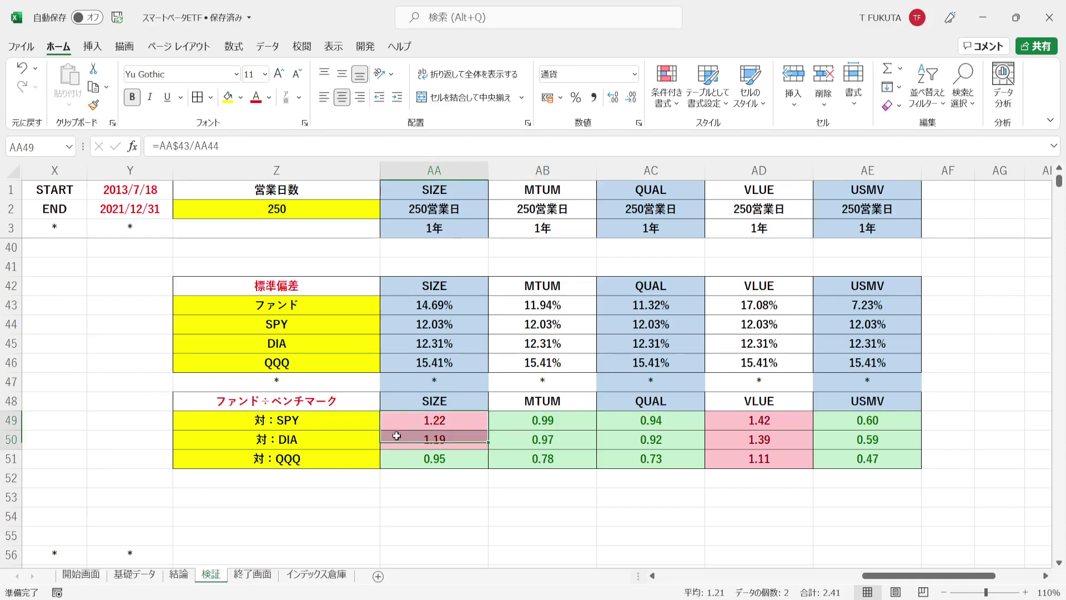
click(745, 168)
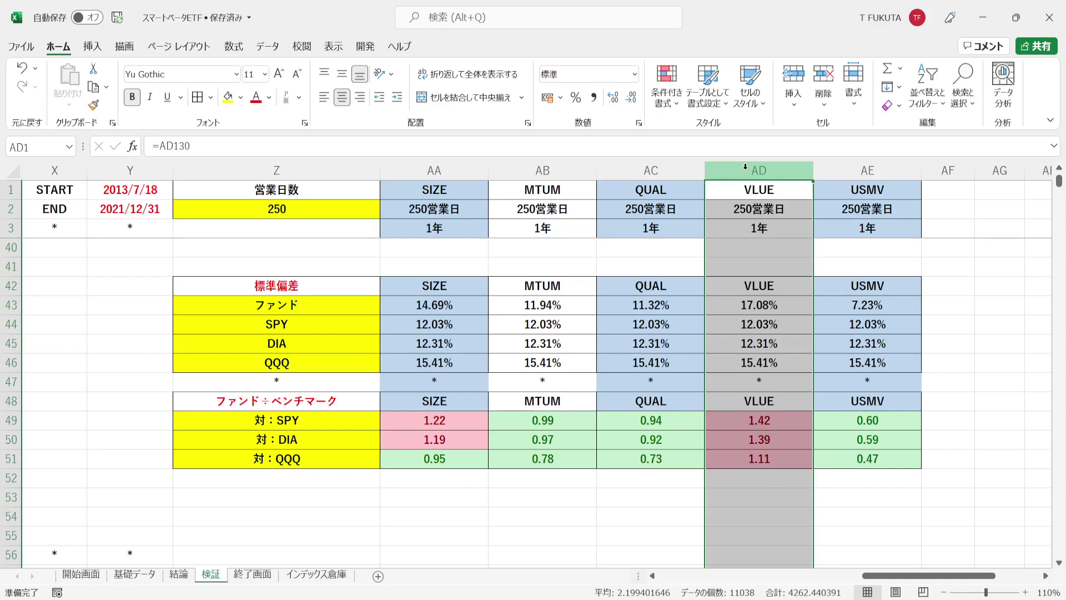
Step: Highlight the START and END dates in Y1:Y2 and VLUE's 標準偏差 ratios against the three benchmarks in AD49:AD51
drag(160, 195, 164, 206)
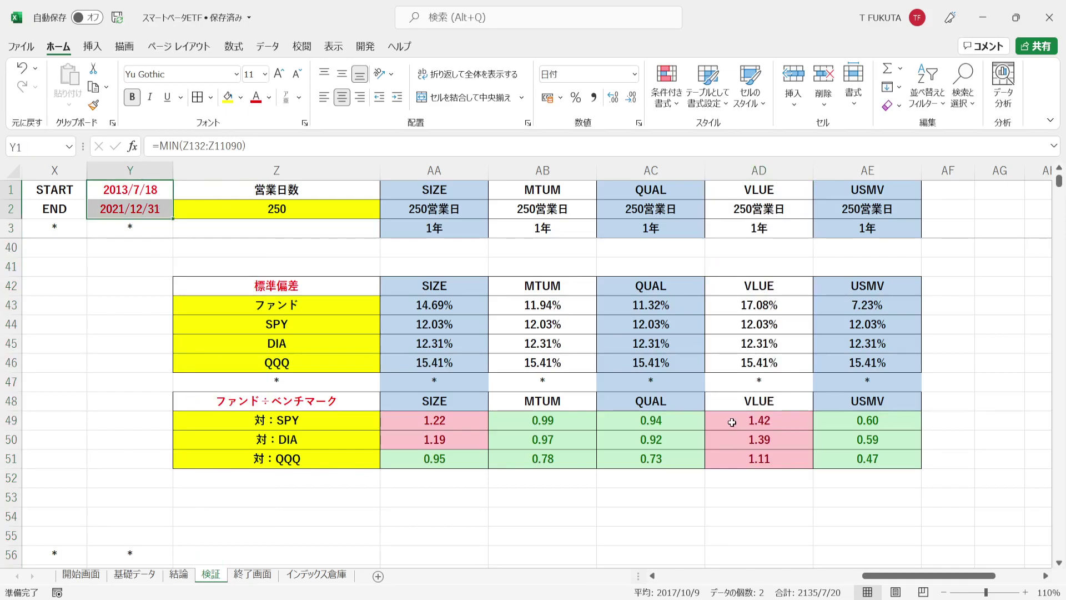
drag(732, 422, 728, 455)
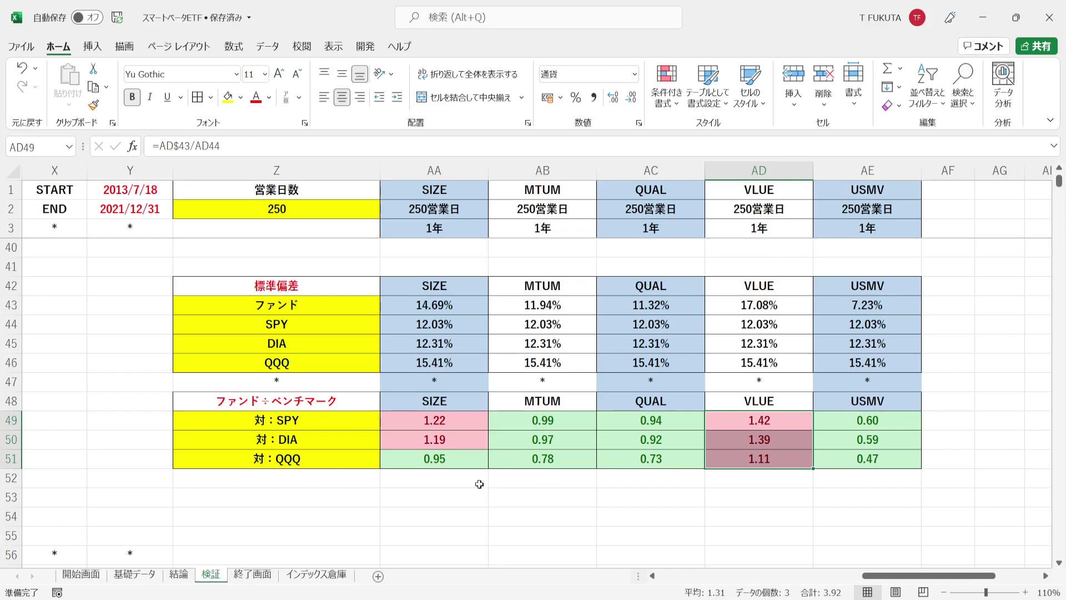
Step: Go to the シャープレシオ comparison table and highlight its ファンド÷ベンチマーク ratios in AA66:AE68
click(66, 547)
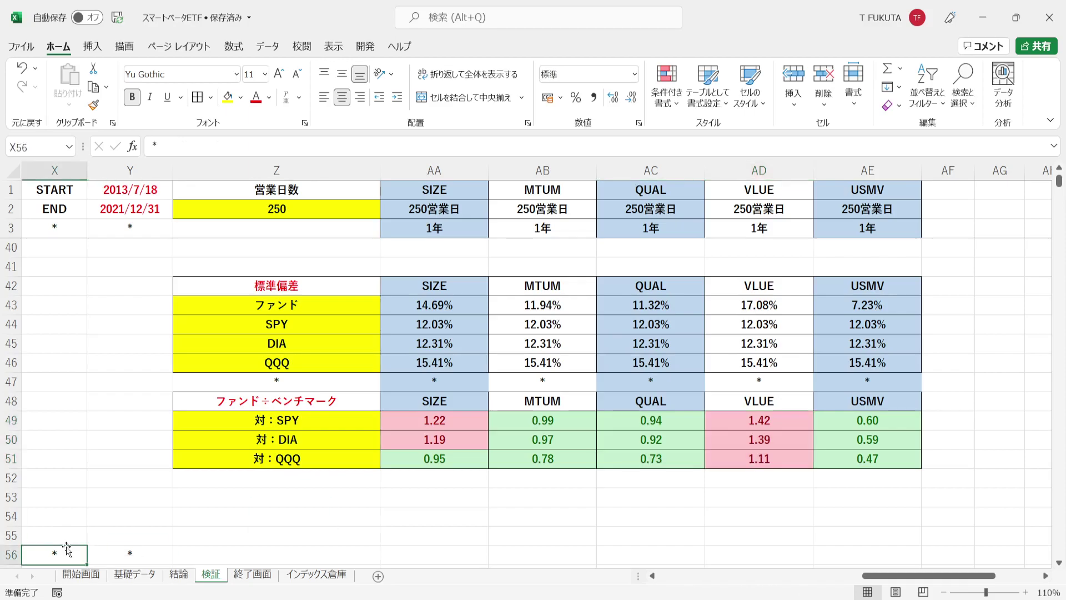
key(Page_Down)
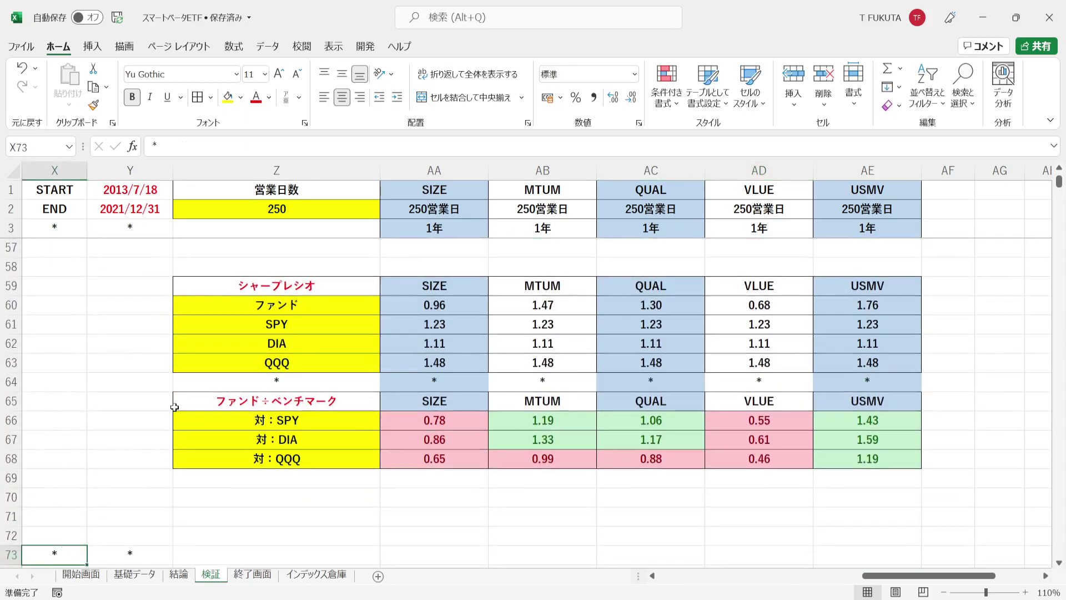
click(223, 289)
click(370, 404)
drag(411, 424, 860, 461)
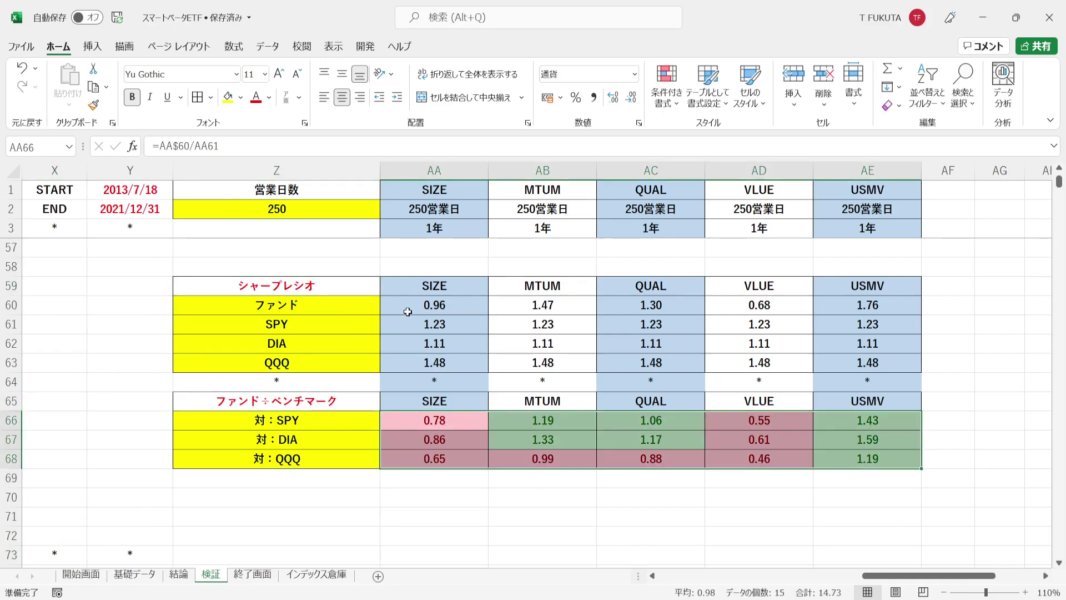
Step: Compare the funds' シャープレシオ values in AA60:AE60 with the benchmark values in AA61:AE63, and highlight the resulting ratios in AA66:AE68
drag(407, 310, 836, 301)
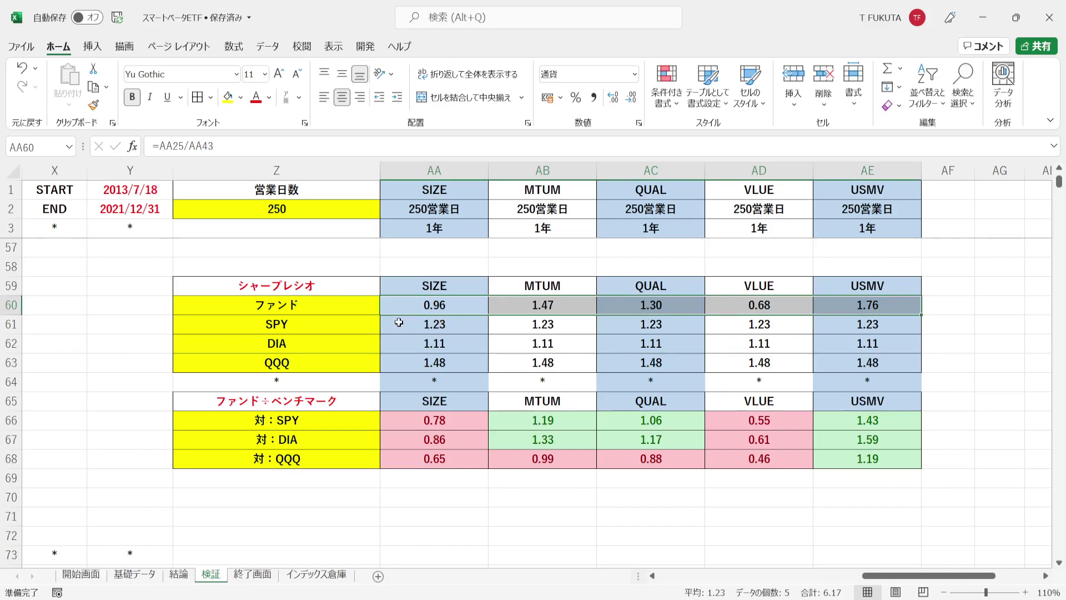
drag(386, 325, 868, 364)
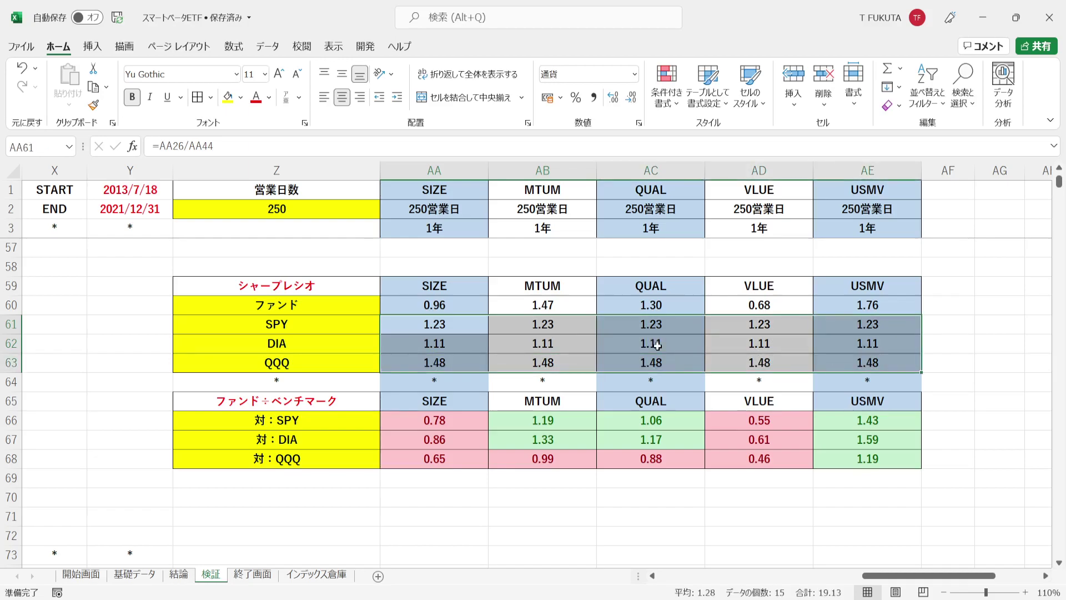
drag(393, 422, 838, 463)
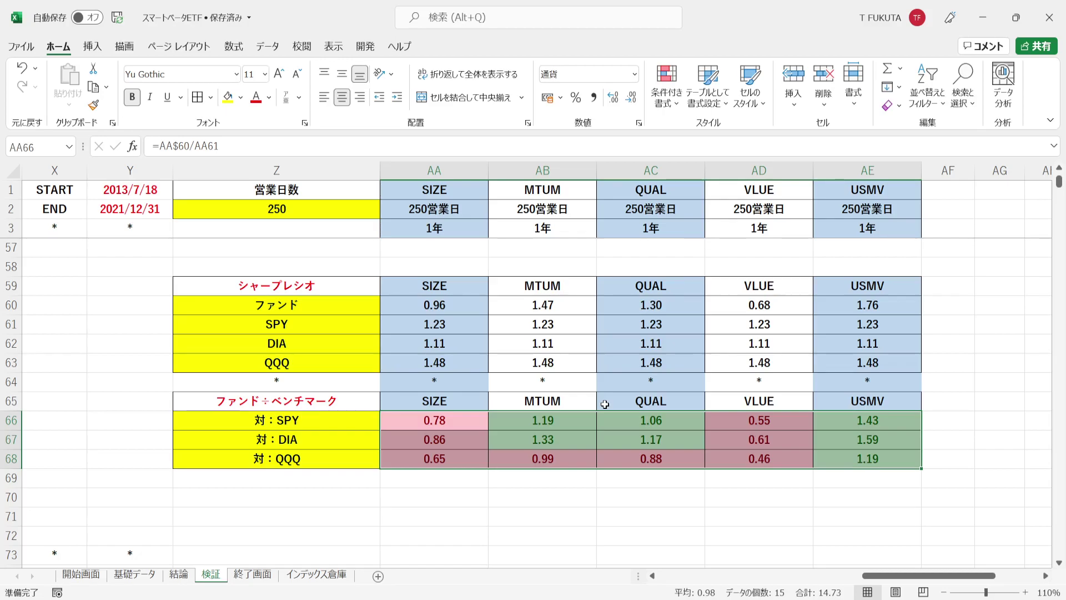
Step: Examine the シャープレシオ ratios of SIZE and VLUE in AA66:AA68 and AD66:AD68, highlighting both fund columns
click(847, 418)
click(712, 423)
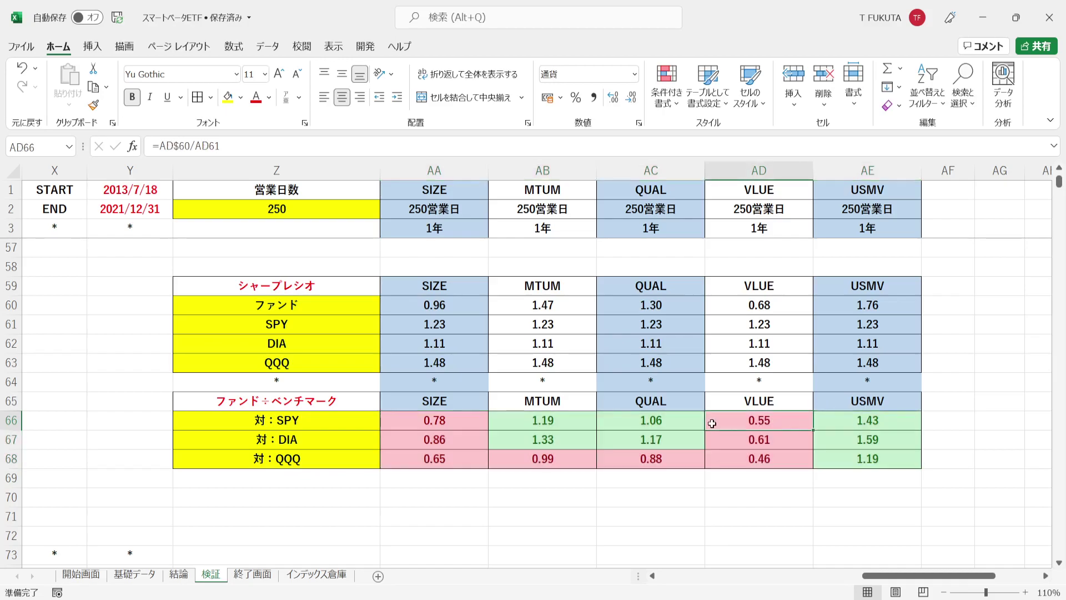
click(454, 169)
click(755, 171)
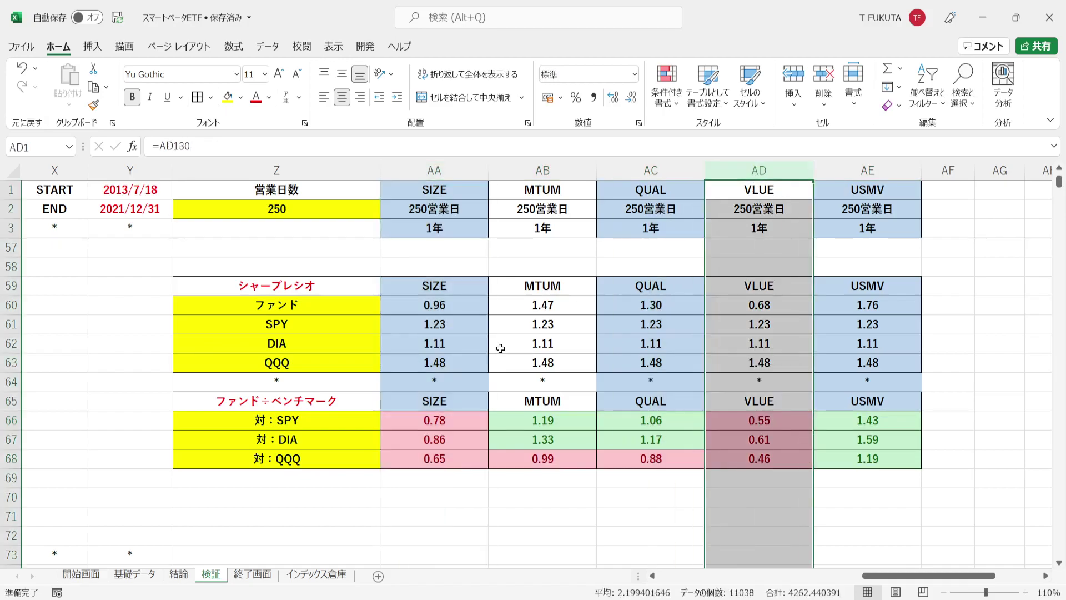
drag(388, 424, 405, 457)
drag(726, 420, 730, 456)
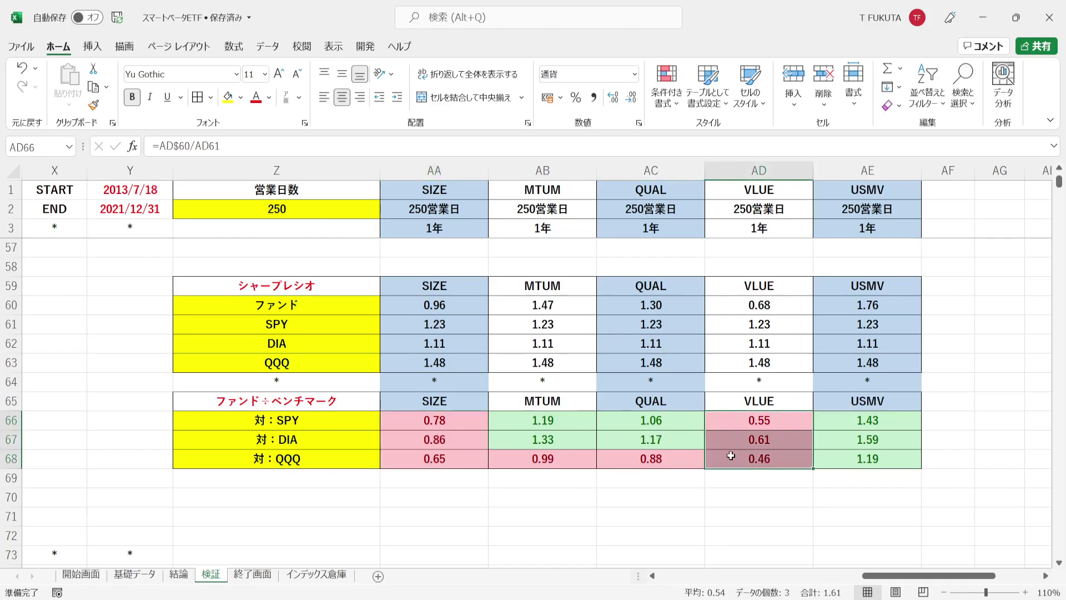
click(434, 170)
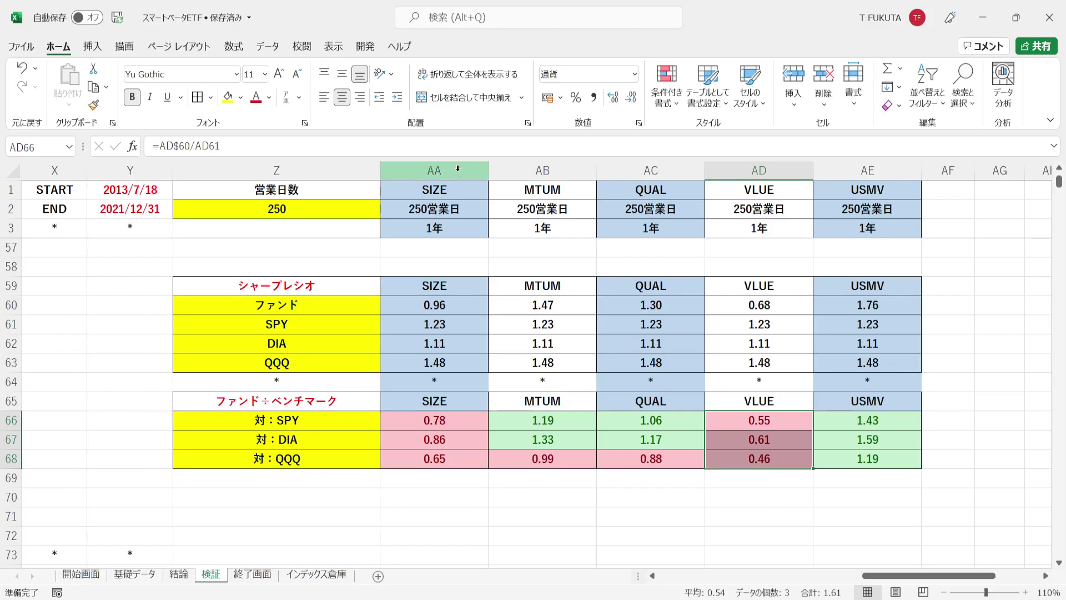
click(751, 171)
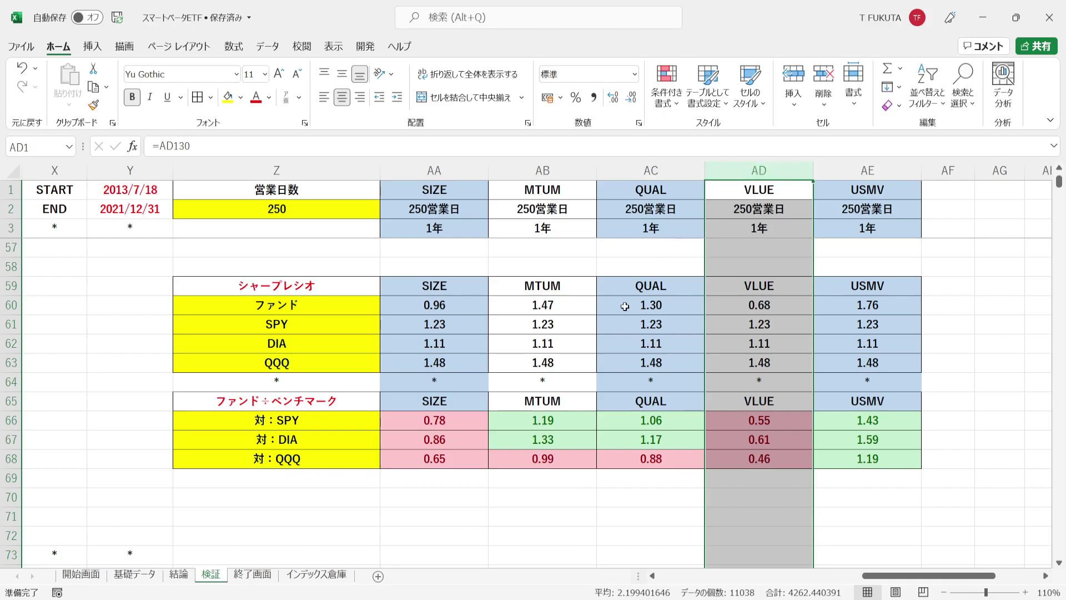
Step: Review the シャープレシオ ratios against SPY, DIA and QQQ for MTUM and QUAL in AB66:AC68 and USMV in AE66:AE68
click(549, 176)
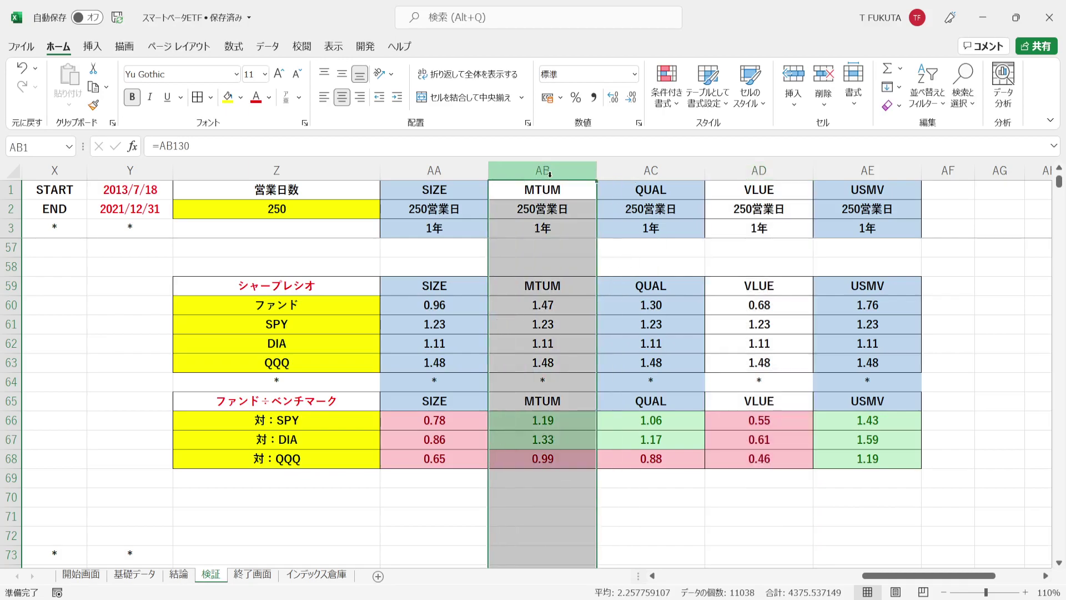
click(602, 170)
click(851, 170)
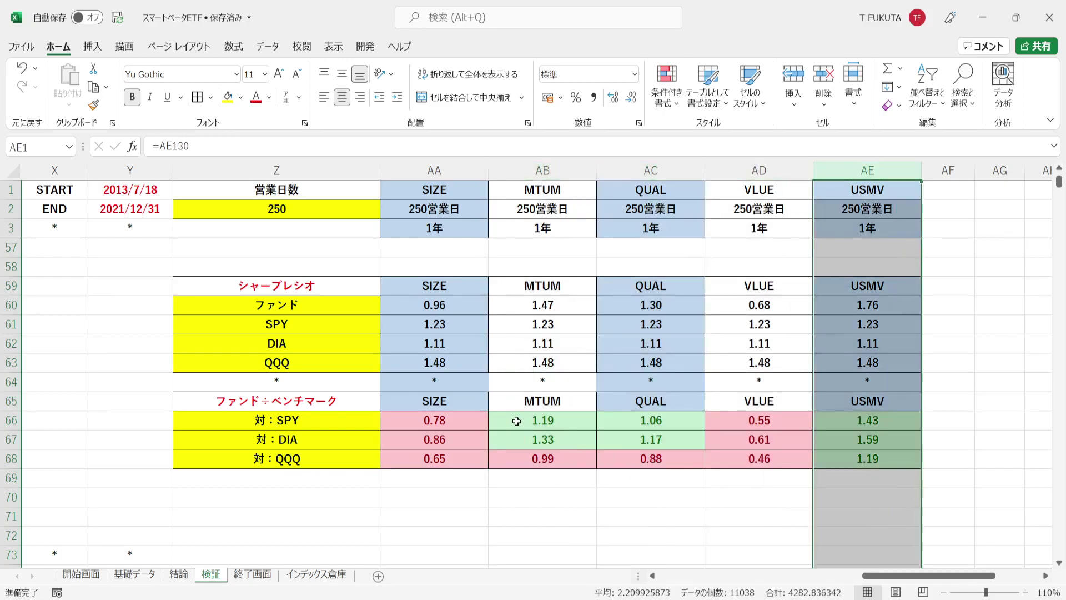
click(520, 464)
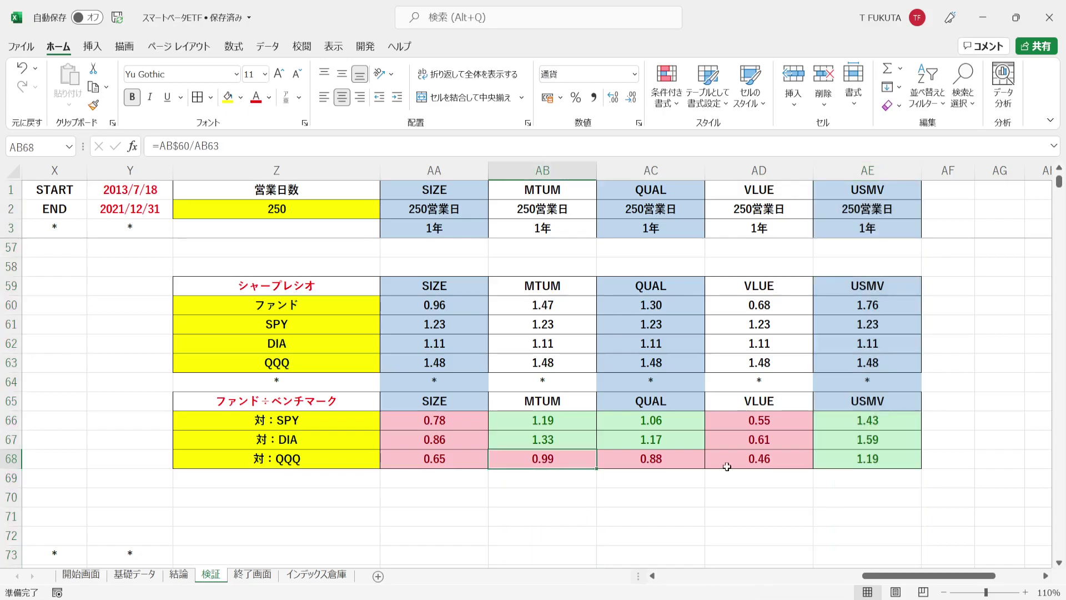
click(648, 463)
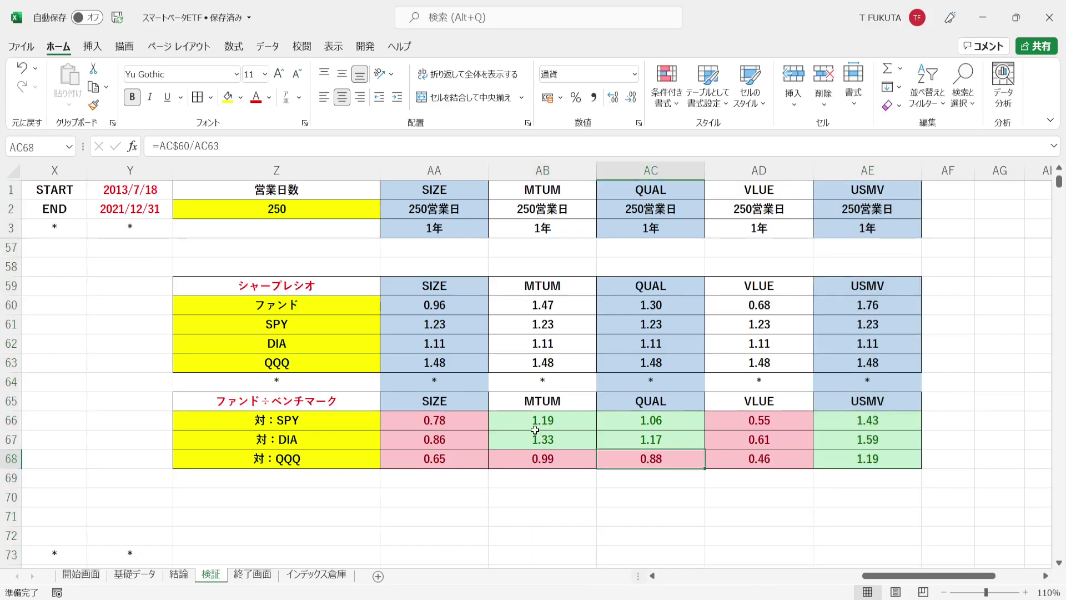
drag(506, 421, 623, 439)
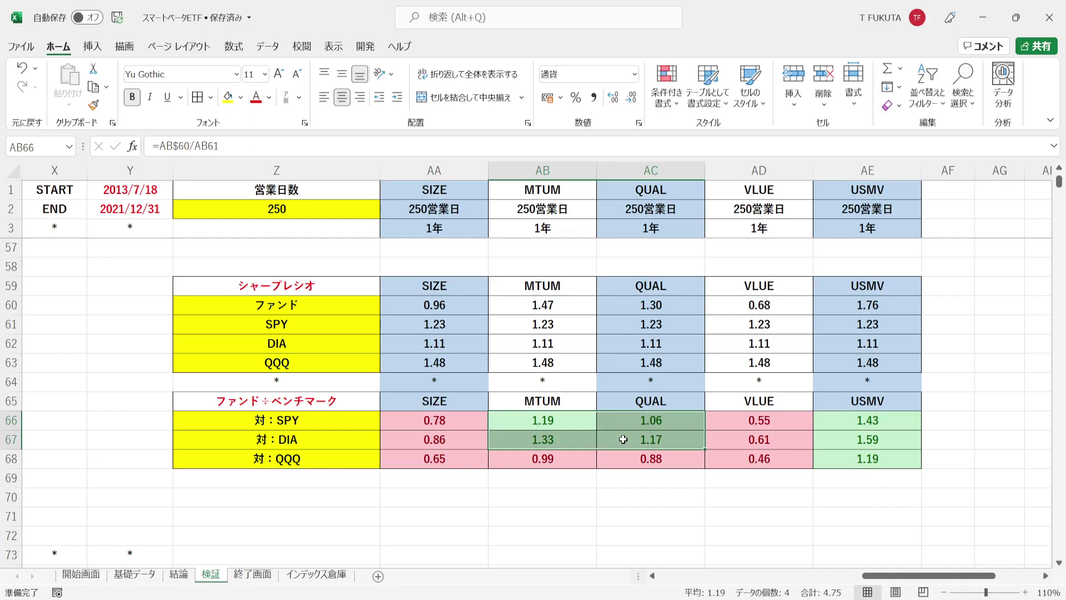
click(866, 171)
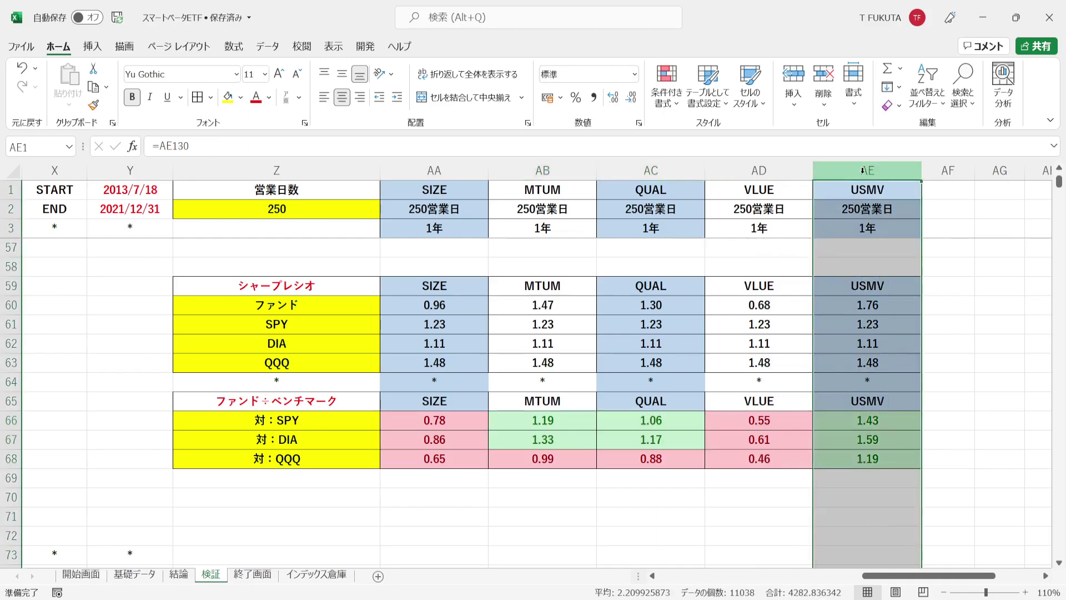
drag(833, 422, 837, 454)
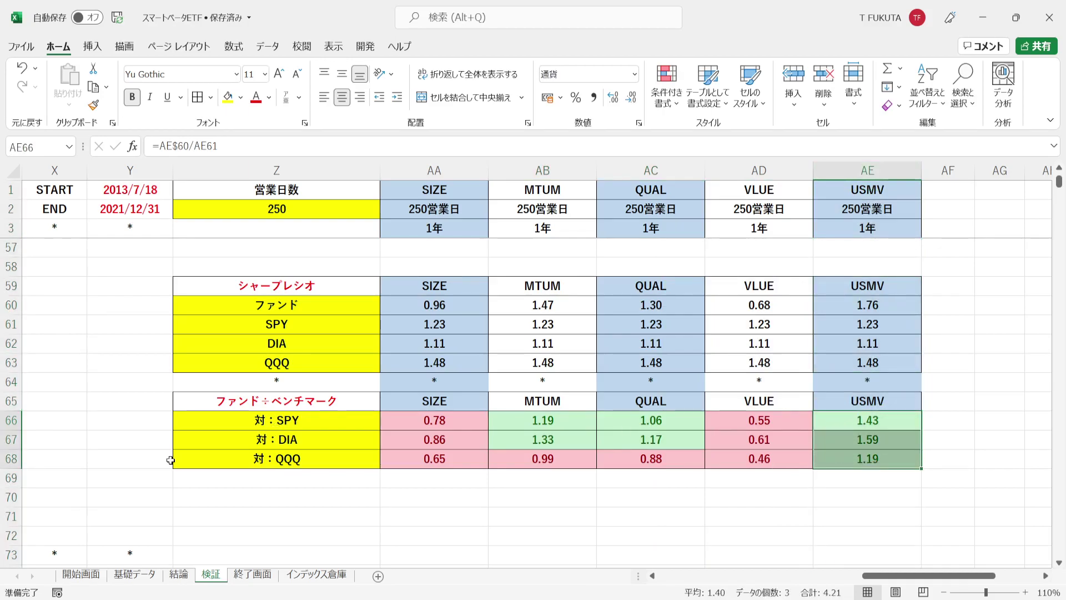
Step: Go to the 相関係数, リスク倍率 and ベータ tables and highlight the 相関係数 values in AA76:AE78
click(61, 492)
key(ctrl+Down)
key(ctrl+Down)
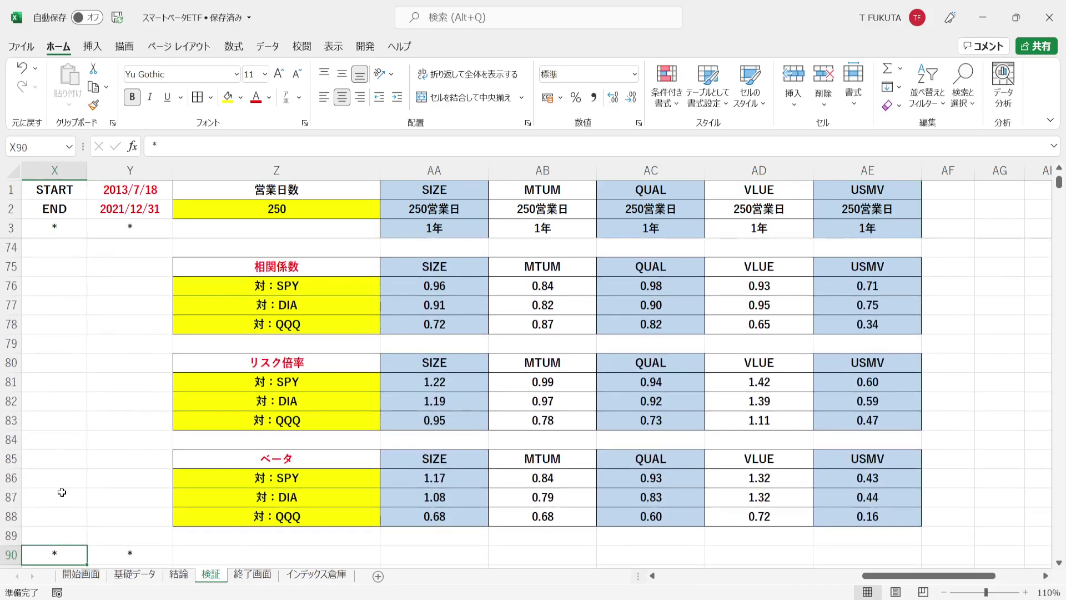
click(222, 268)
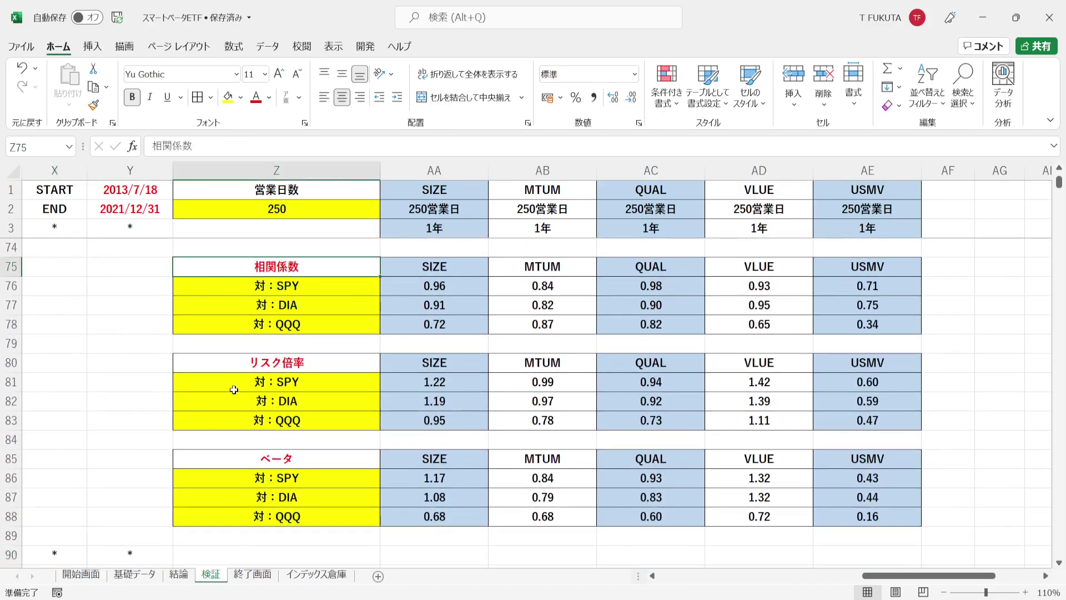
click(216, 452)
click(199, 267)
drag(407, 285, 818, 321)
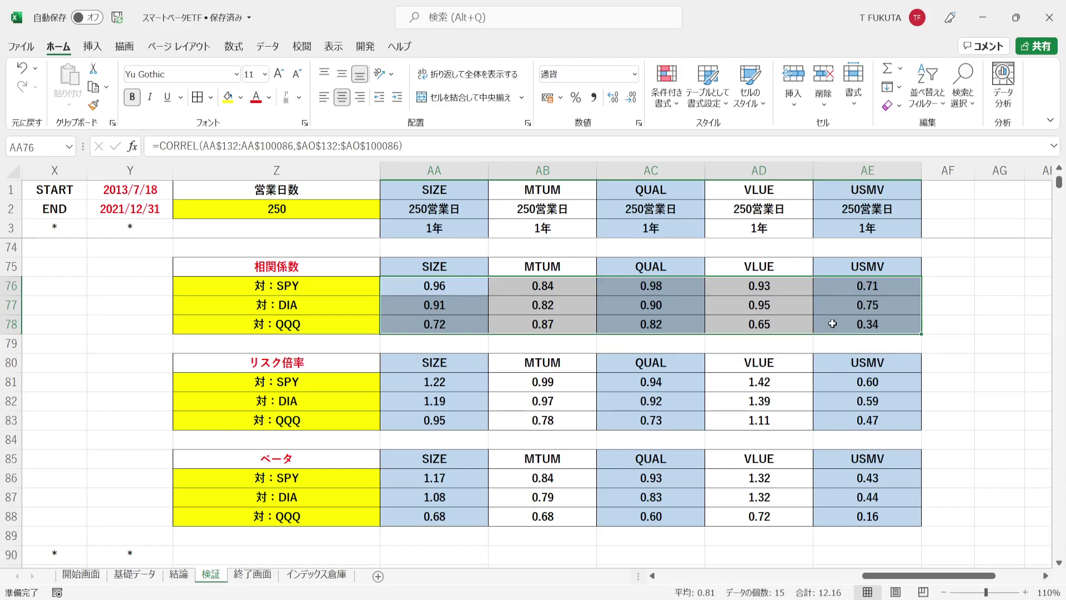
Step: Inspect USMV's correlations with QQQ, SPY and DIA in AE76:AE78, and highlight the fund headings and all 相関係数 values in AA75:AE78
click(833, 323)
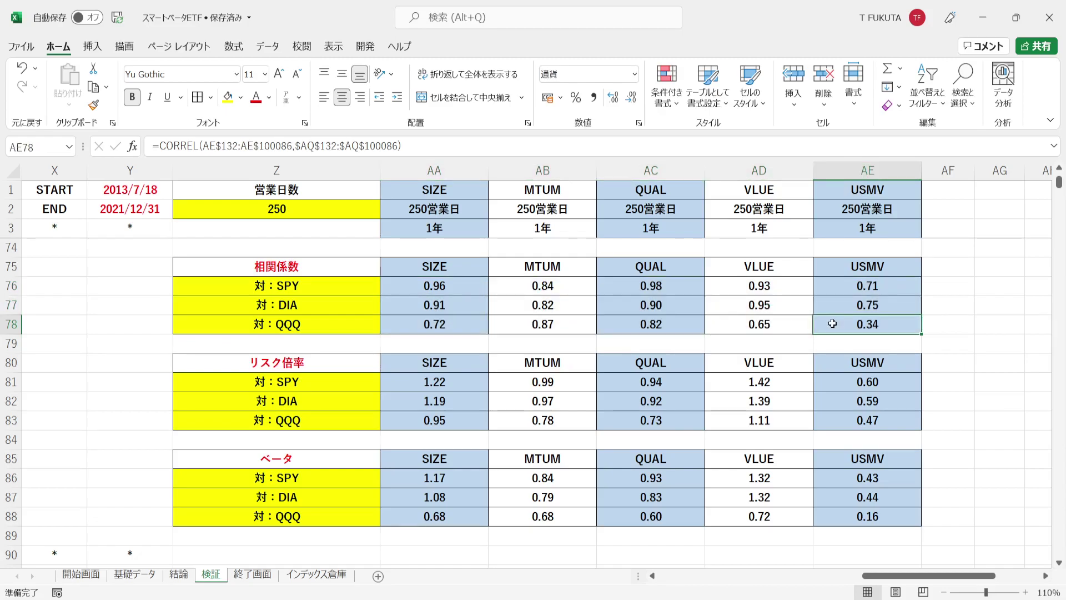
click(841, 290)
key(Down)
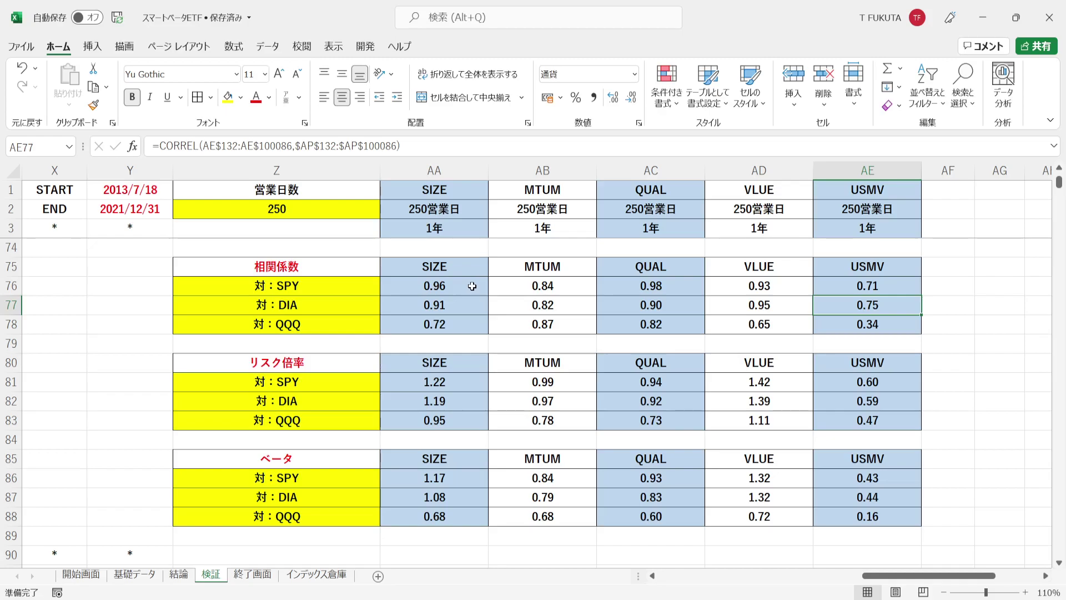
drag(474, 268, 833, 268)
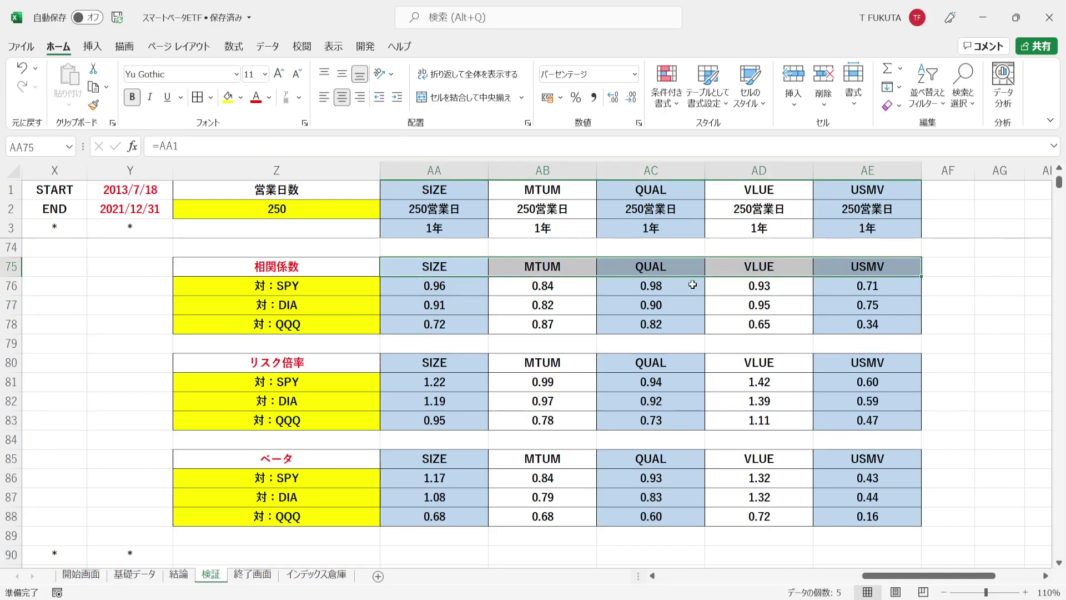
drag(469, 288, 845, 328)
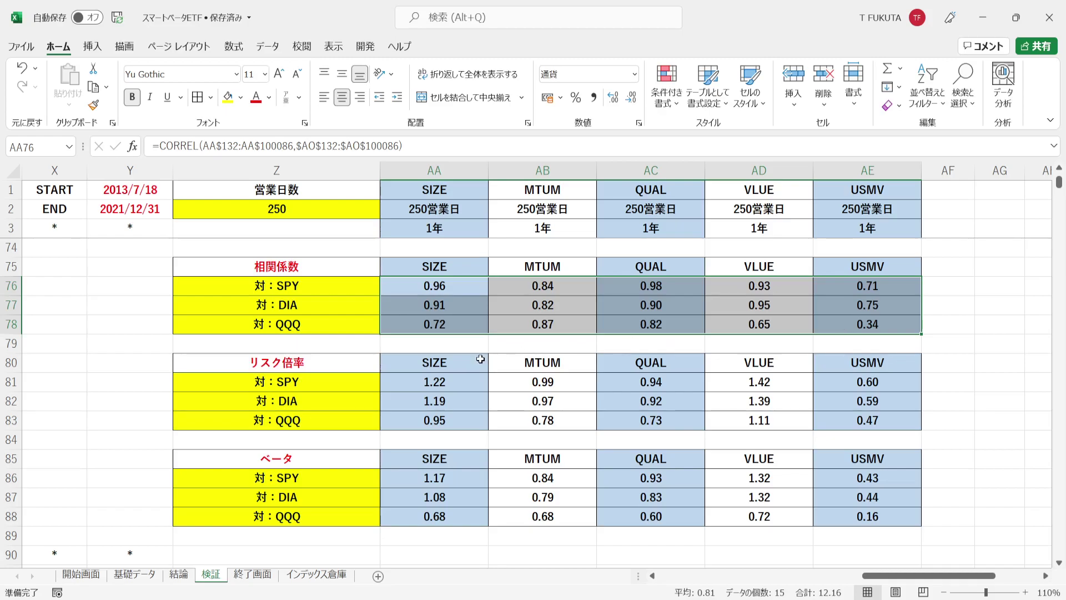
Step: Highlight the リスク倍率 values in AA81:AE83 and point out the 相関係数 and リスク倍率 headings in Z75 and Z80
click(370, 371)
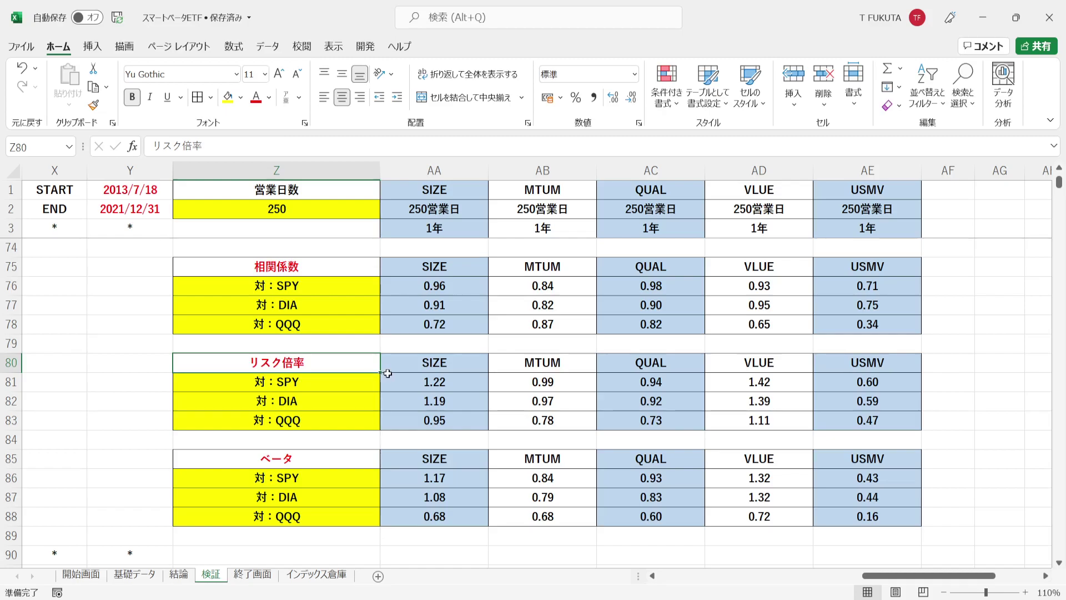
drag(392, 376, 843, 420)
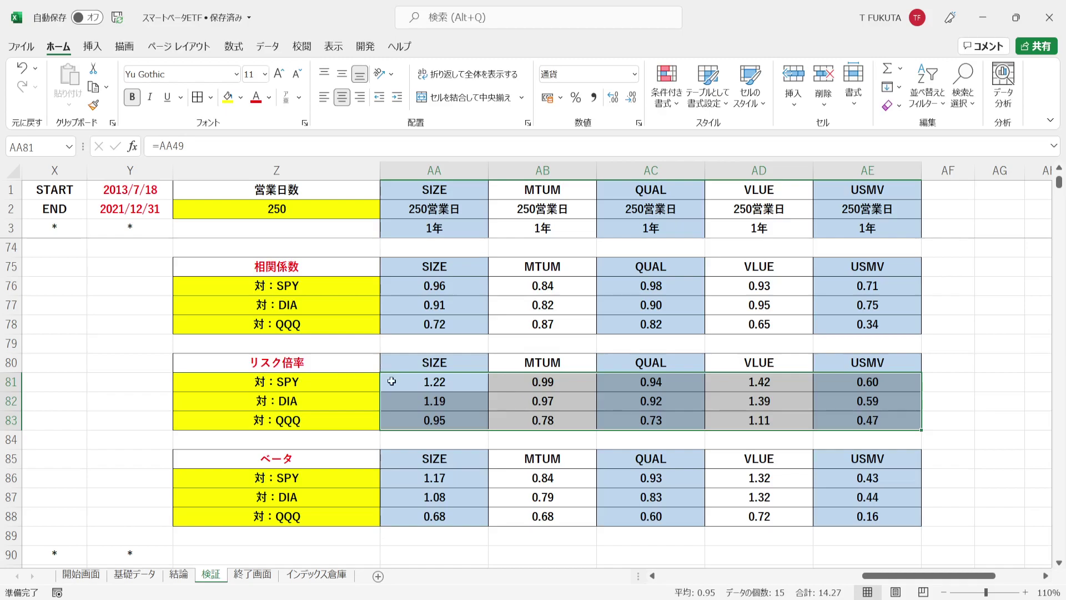
click(348, 270)
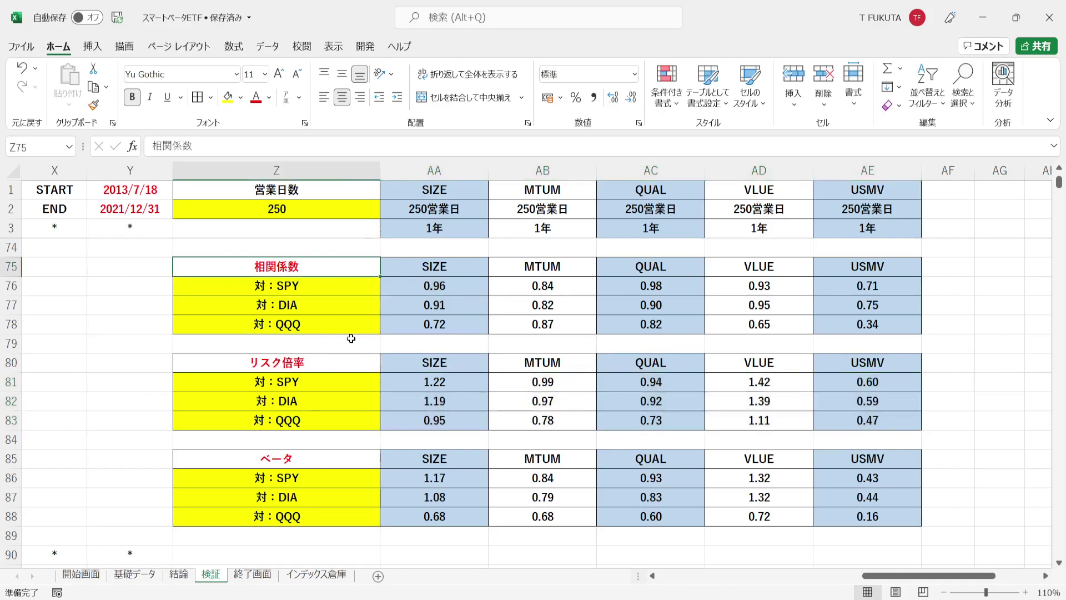
click(351, 362)
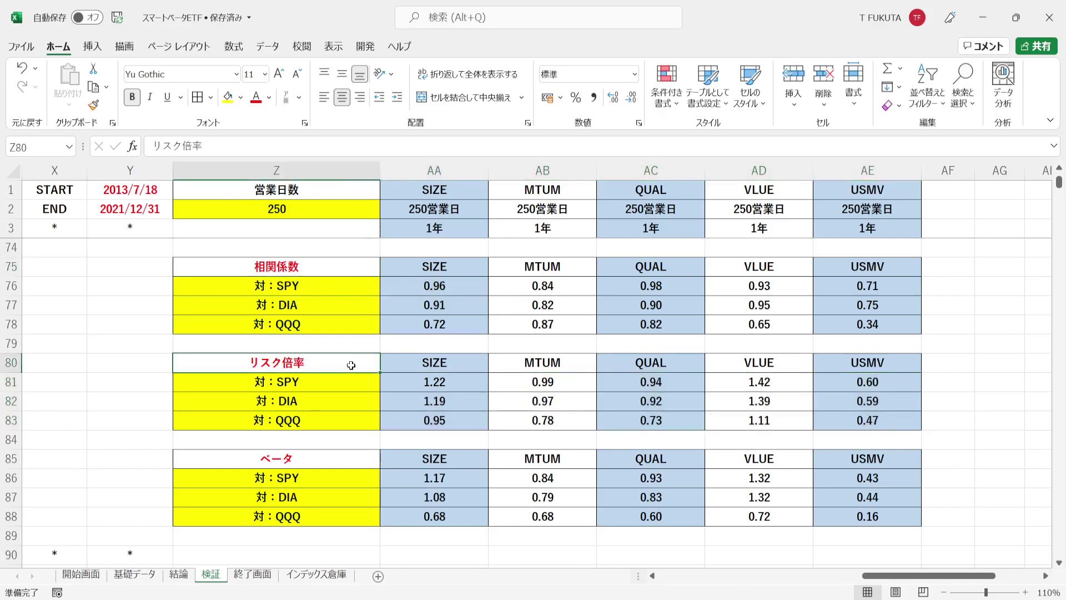
Step: Examine the ベータ table, highlighting the SIZE column, SIZE's beta against SPY in AA86 and the QQQ betas in AA88:AD88
click(357, 464)
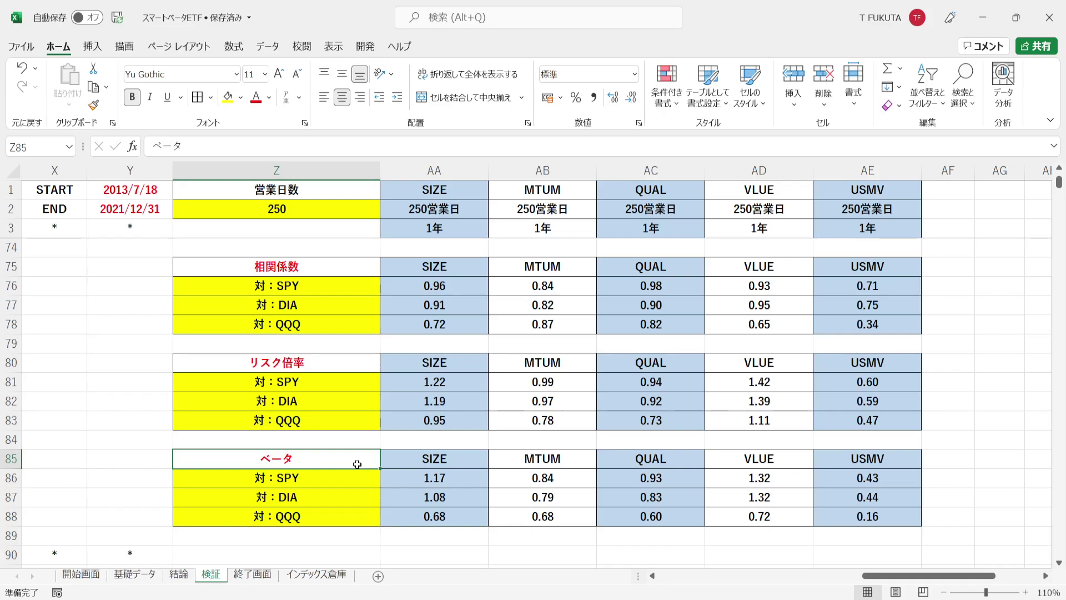
click(429, 164)
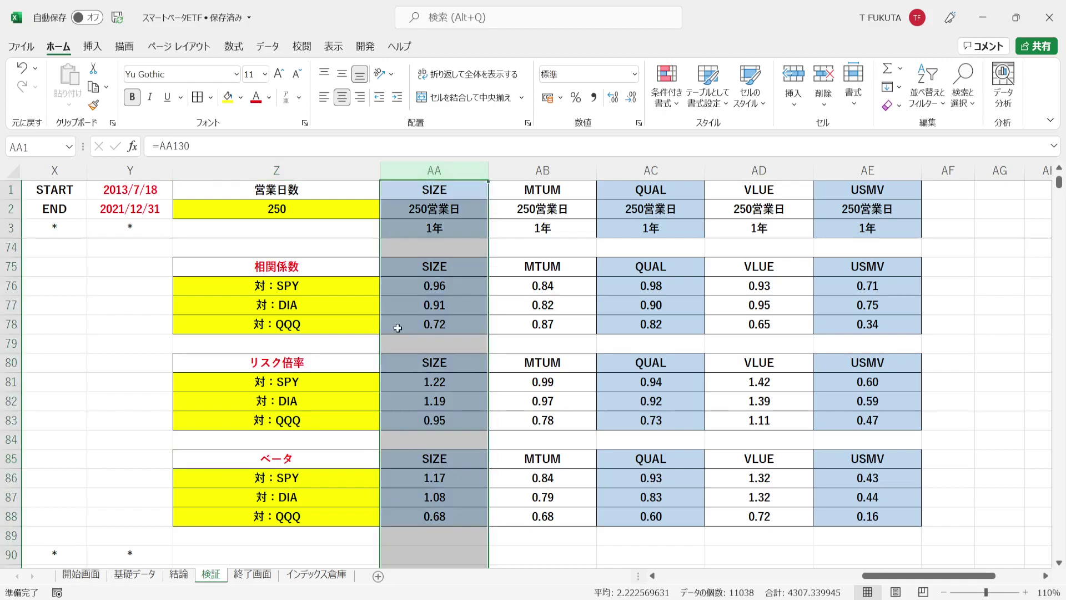
click(383, 476)
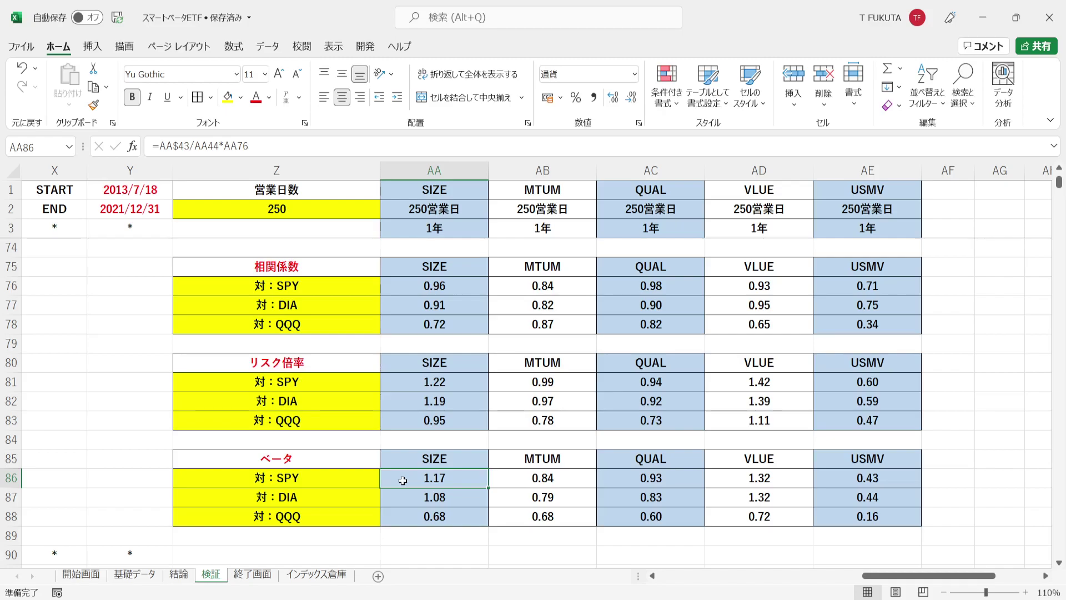
drag(403, 518, 798, 517)
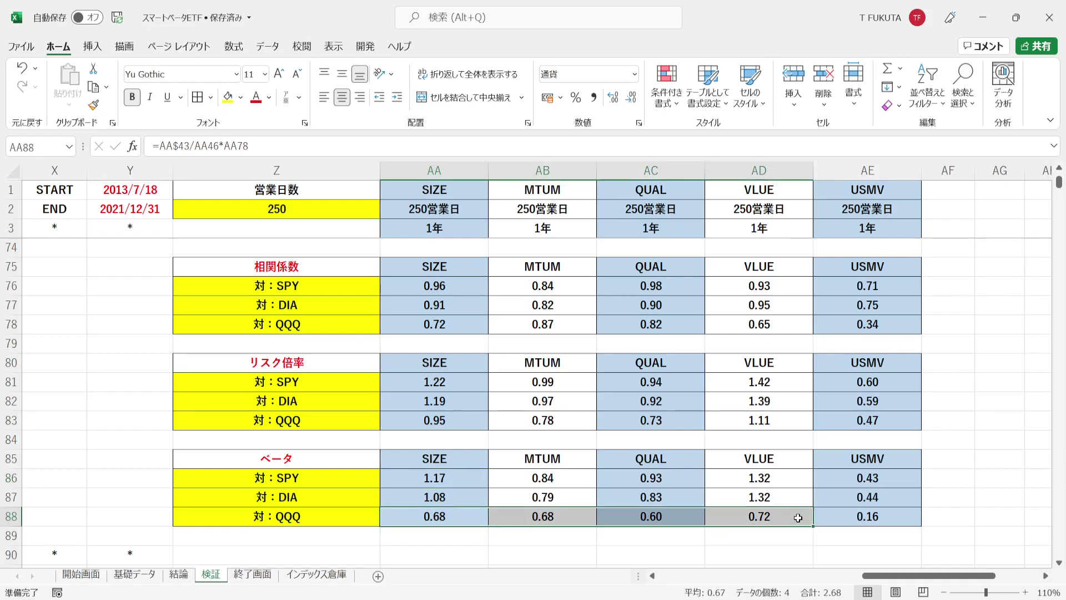
Step: Compare the ベータ values in AA86:AD87 with USMV's in AE86:AE88, highlighting the USMV column and the SIZE through VLUE columns
drag(463, 479, 719, 502)
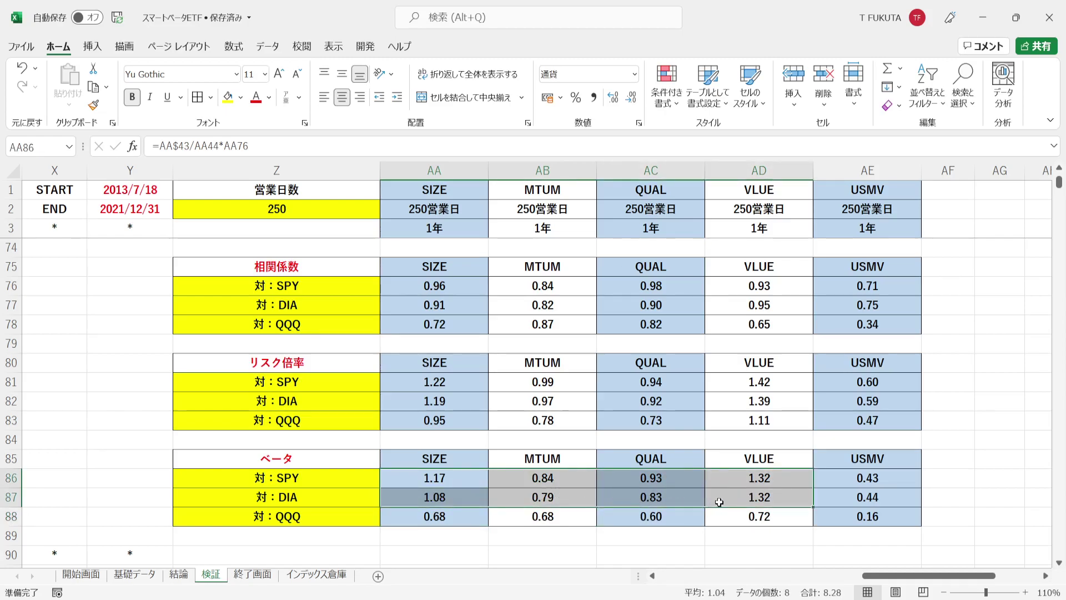
click(862, 168)
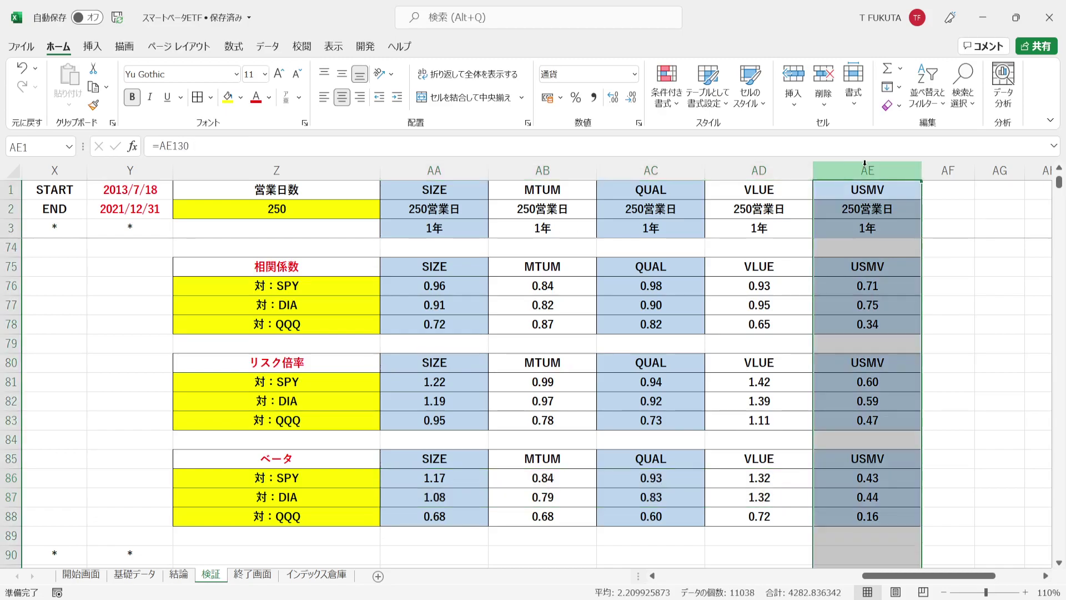
click(830, 515)
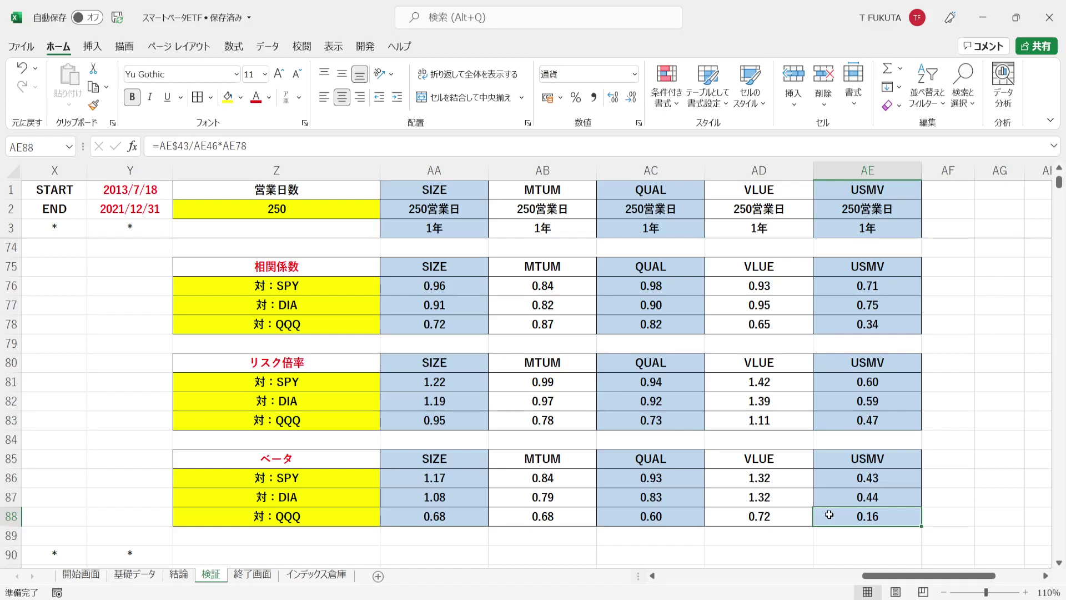
drag(832, 477, 833, 492)
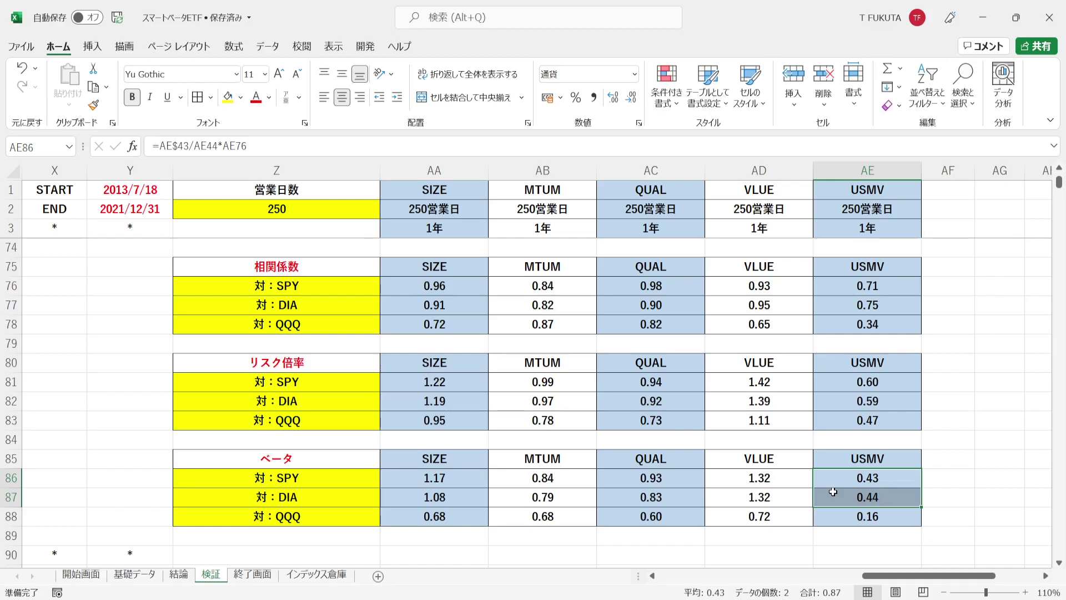
click(872, 169)
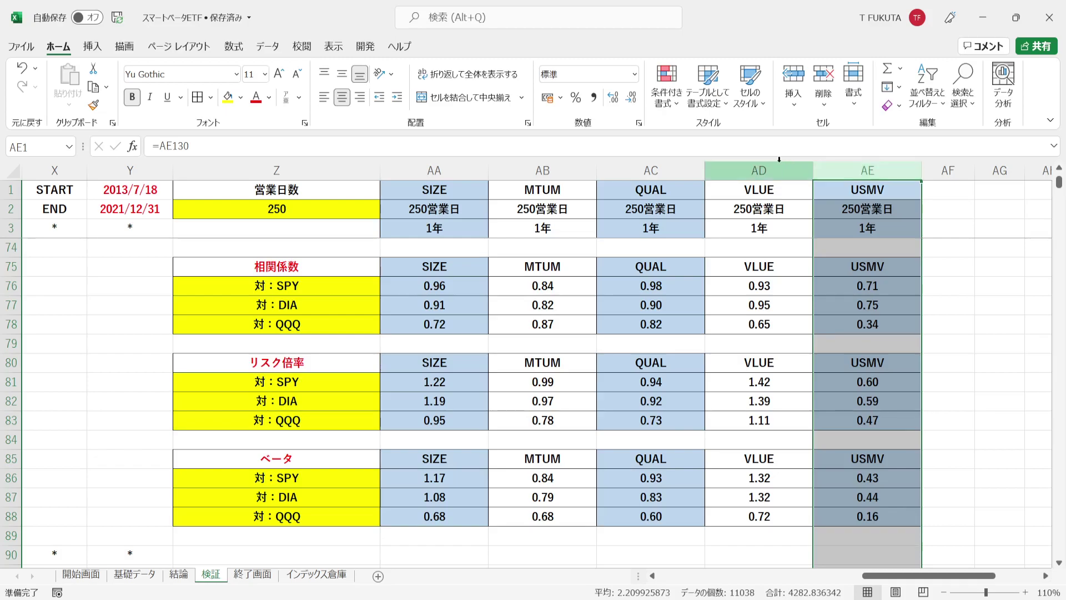
drag(759, 169, 651, 170)
drag(448, 168, 444, 169)
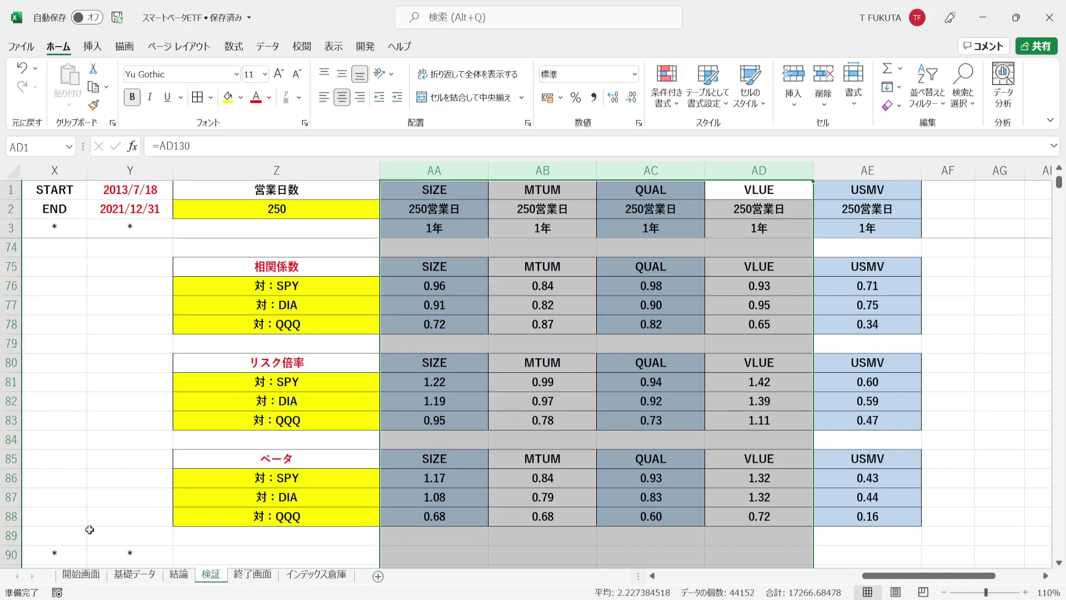
Step: Go to the return breakdown tables, point out the headings in Z95 and Z100, and highlight the 平均リターン table in Z92:AE93
click(64, 553)
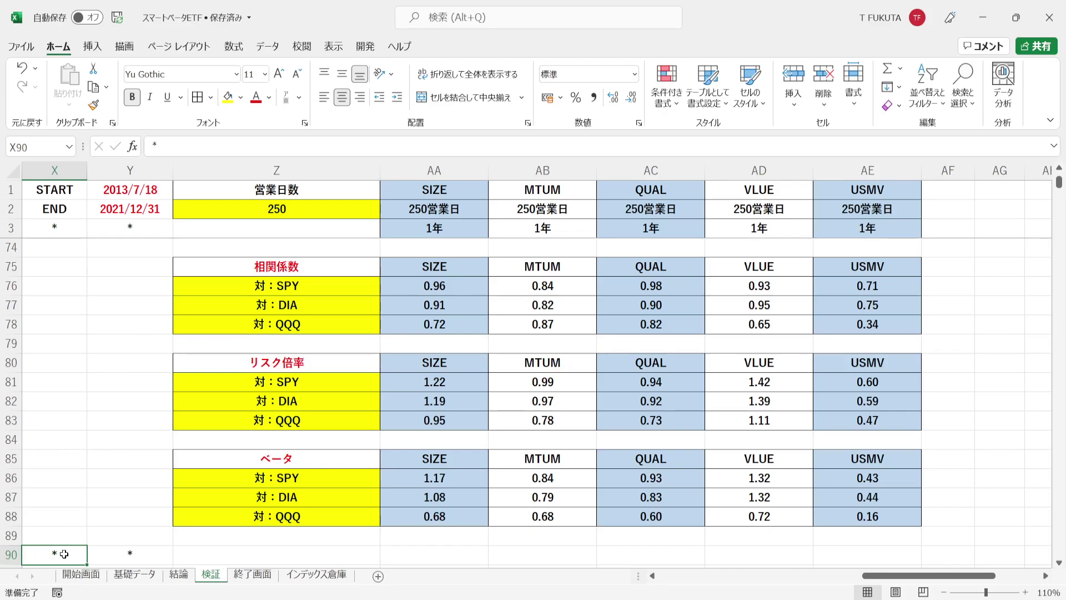
key(ctrl+Down)
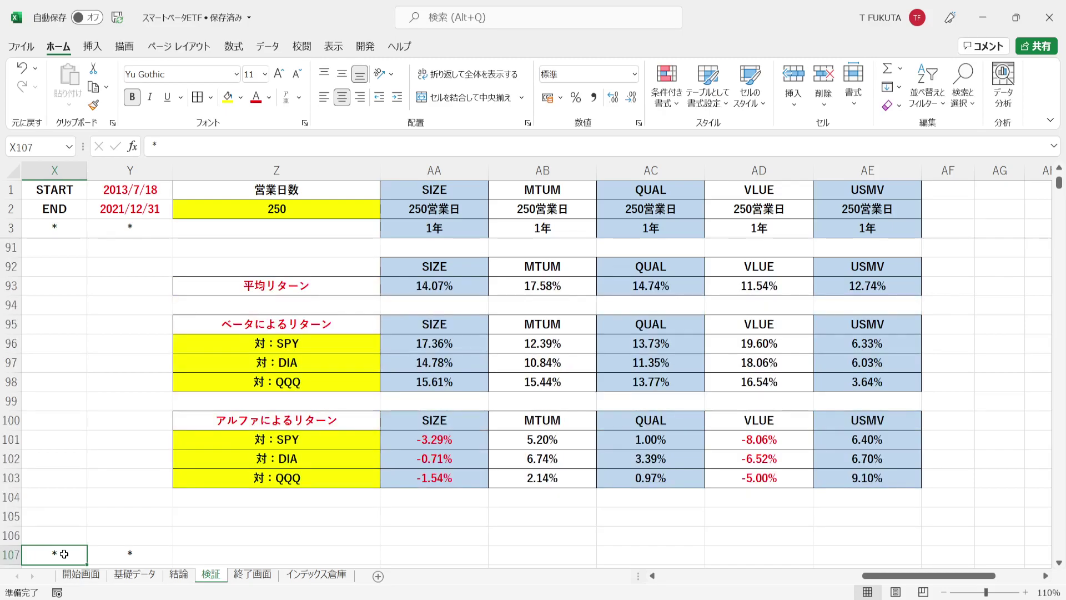
click(194, 328)
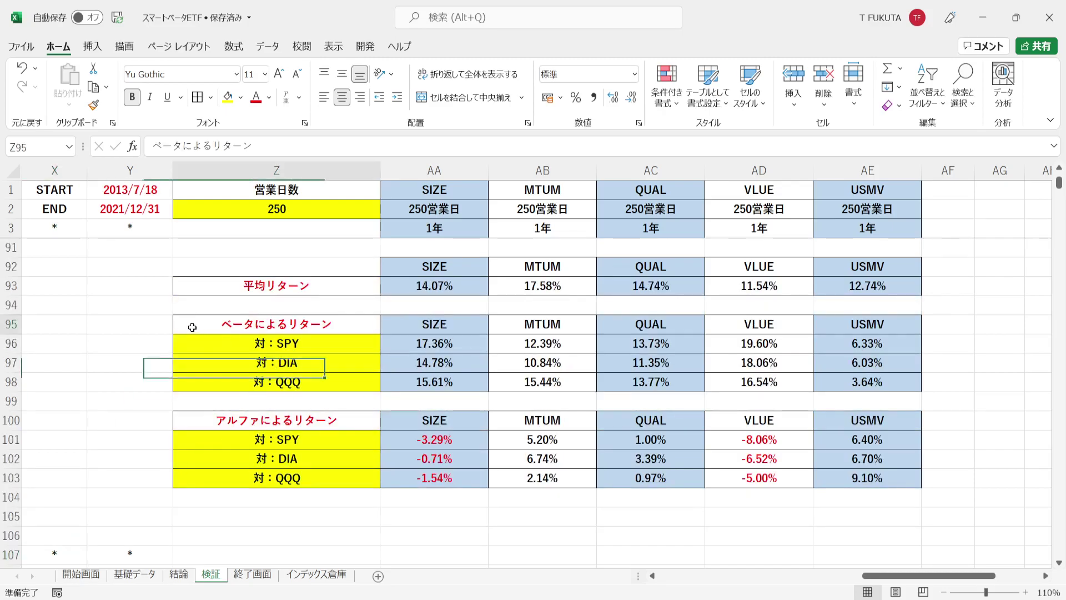
click(195, 419)
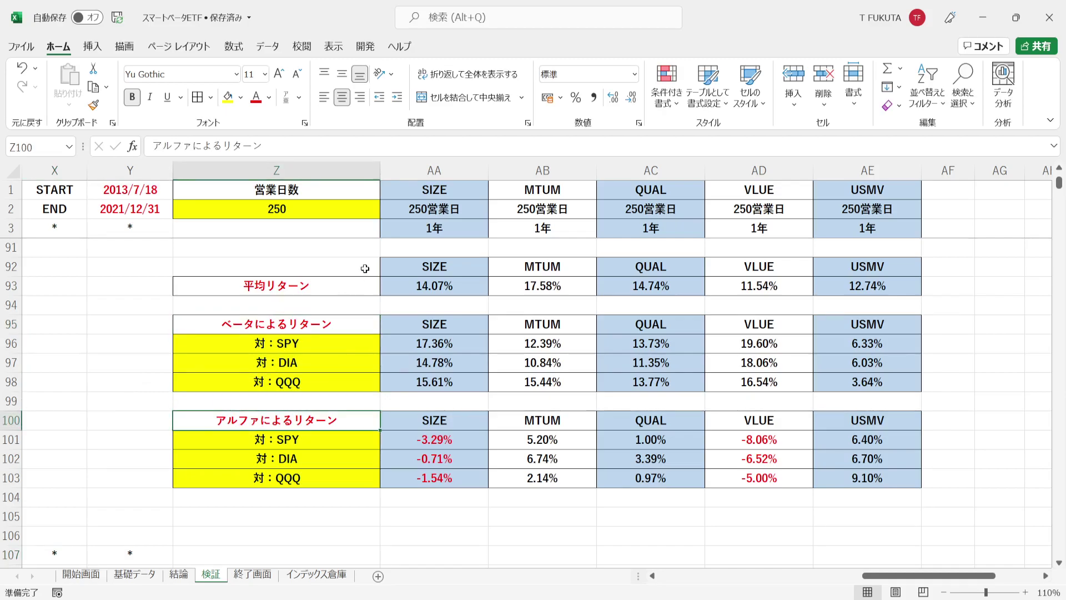
drag(364, 261, 862, 289)
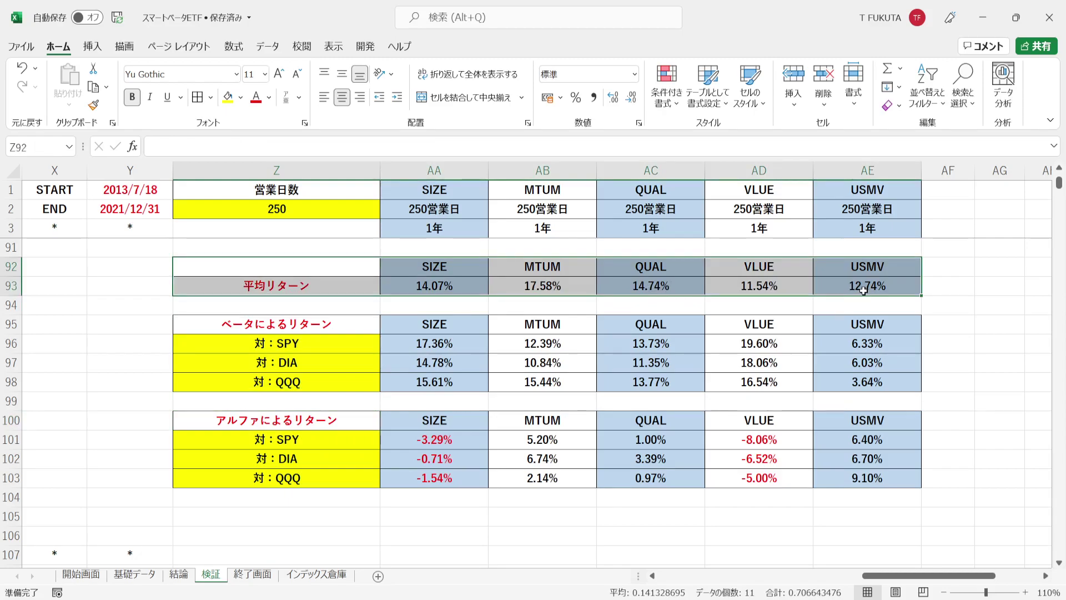
Step: Compare the ベータによるリターン and アルファによるリターン headings, highlighting the beta return values in AA96:AE98 and SIZE's average return in AA93
click(363, 323)
click(367, 420)
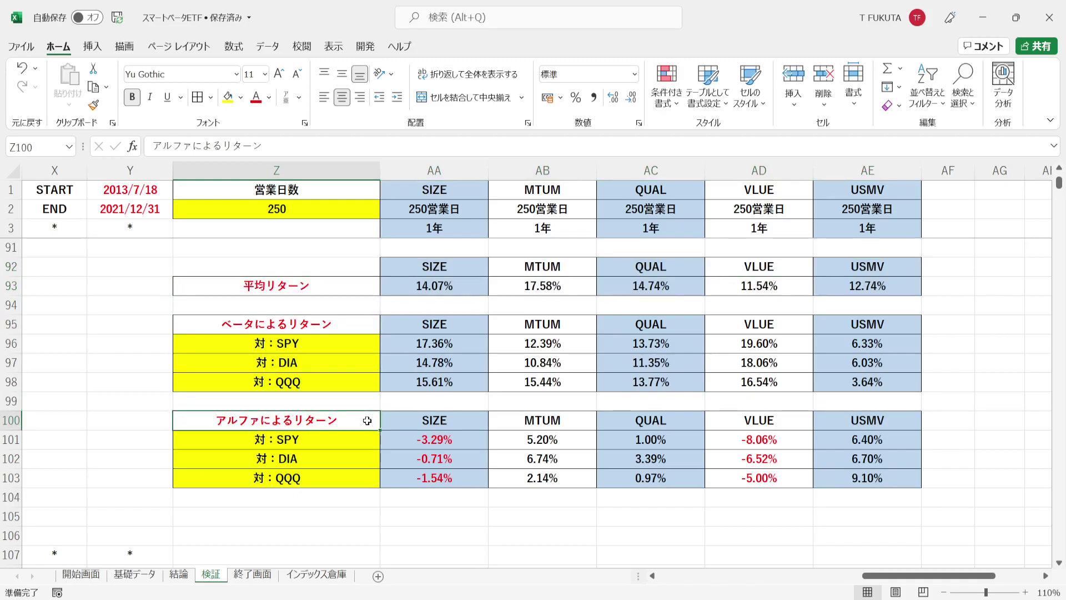
click(360, 323)
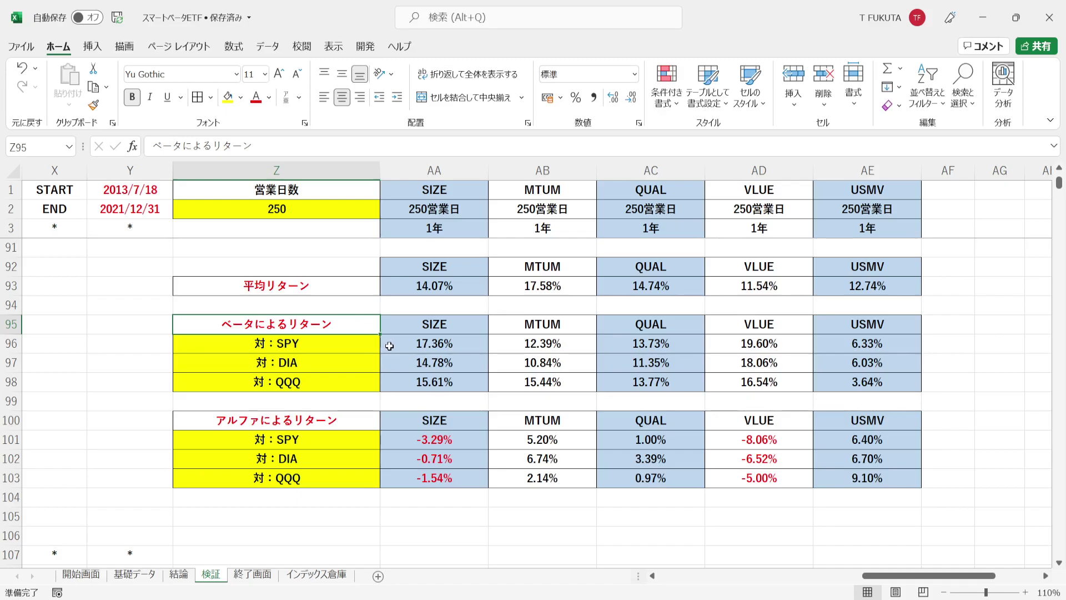
drag(389, 345, 848, 384)
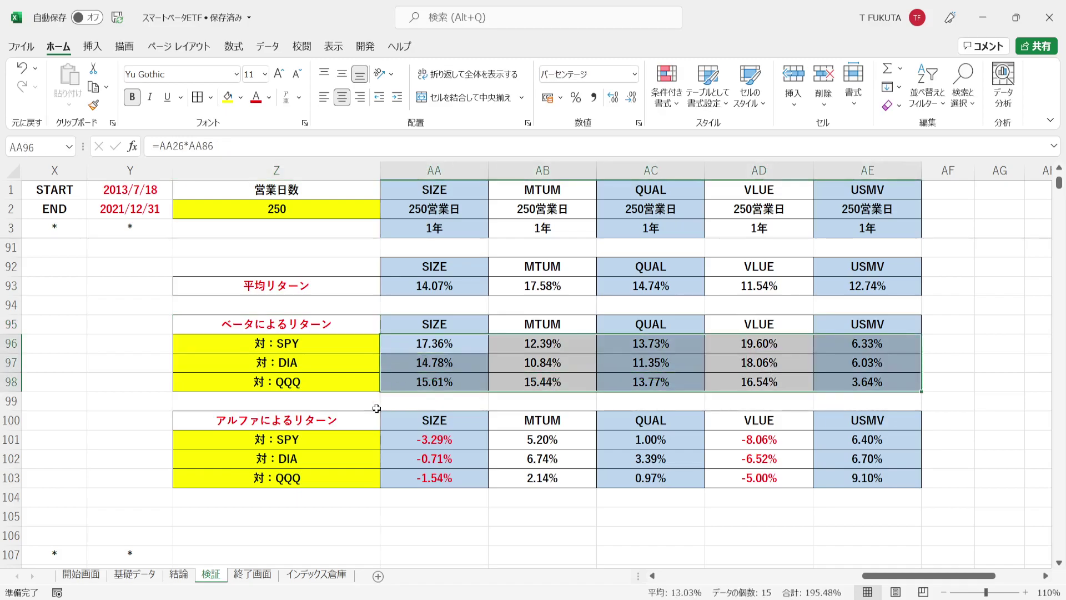
click(350, 422)
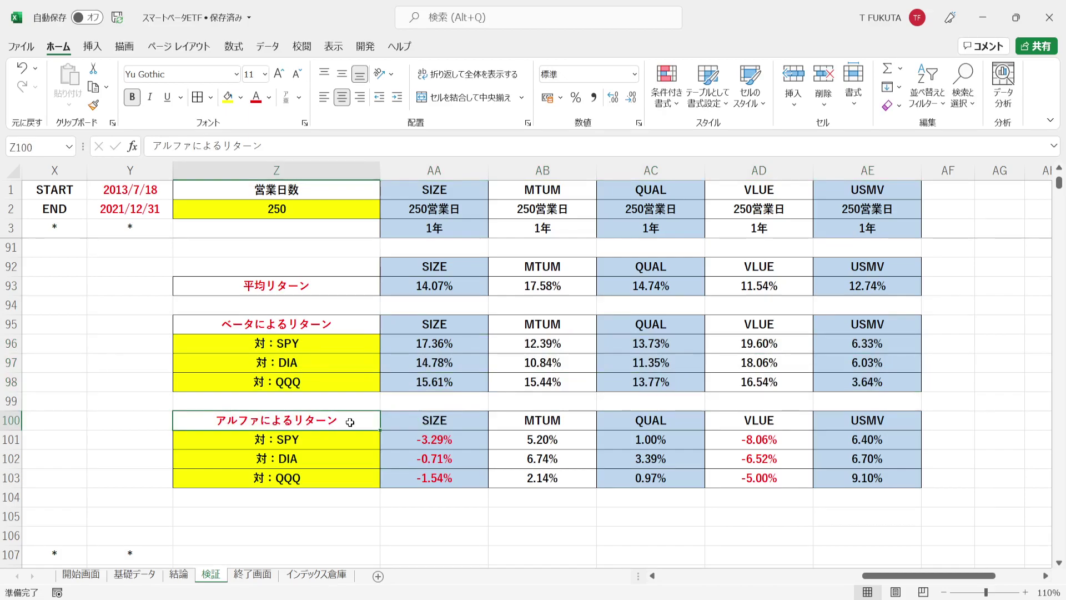
click(402, 285)
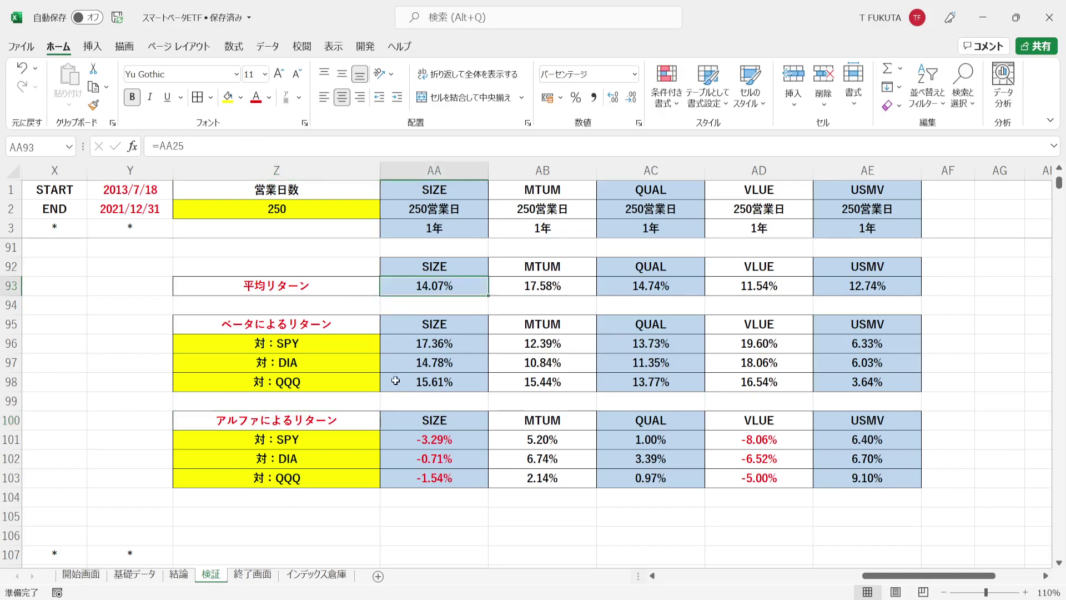
click(354, 420)
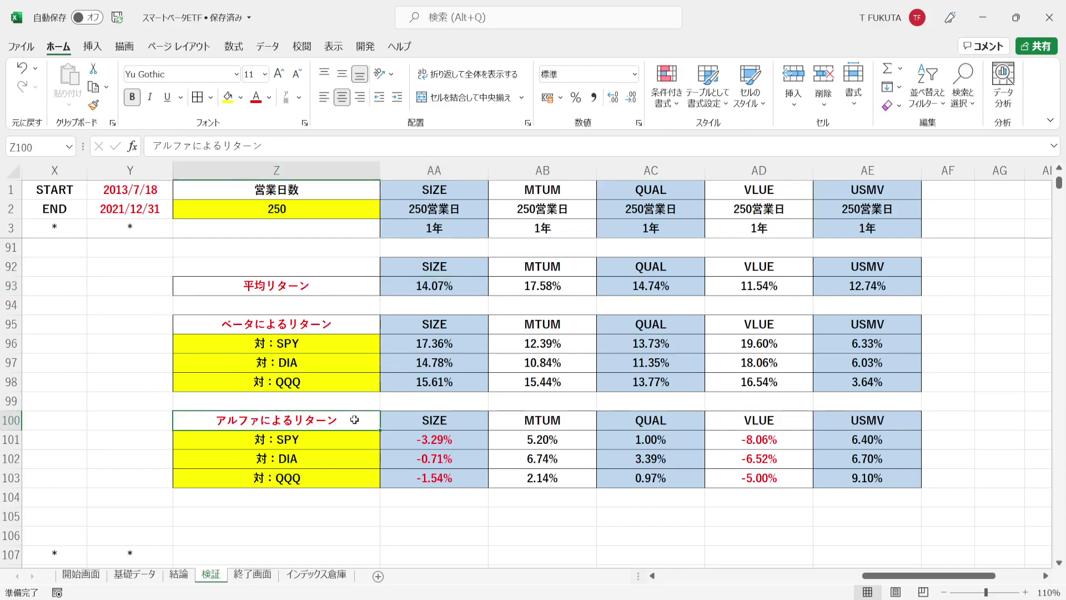
click(362, 318)
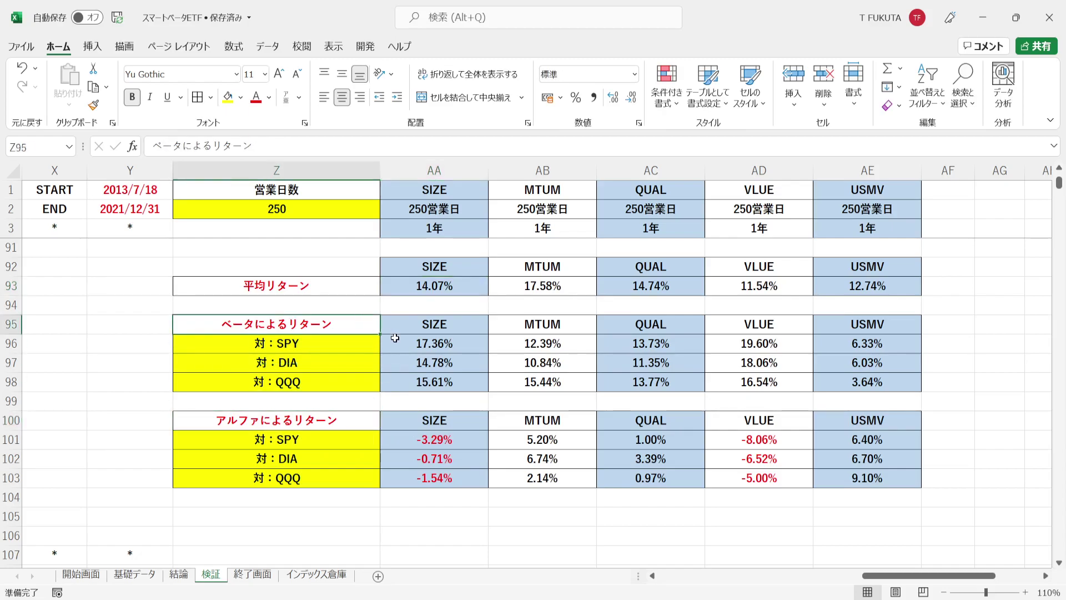
Step: Inspect SIZE's ベータによるリターン formulas against SPY, DIA and QQQ in AA96, AA97 and AA98, and highlight all three cells
click(399, 341)
shift+click(336, 343)
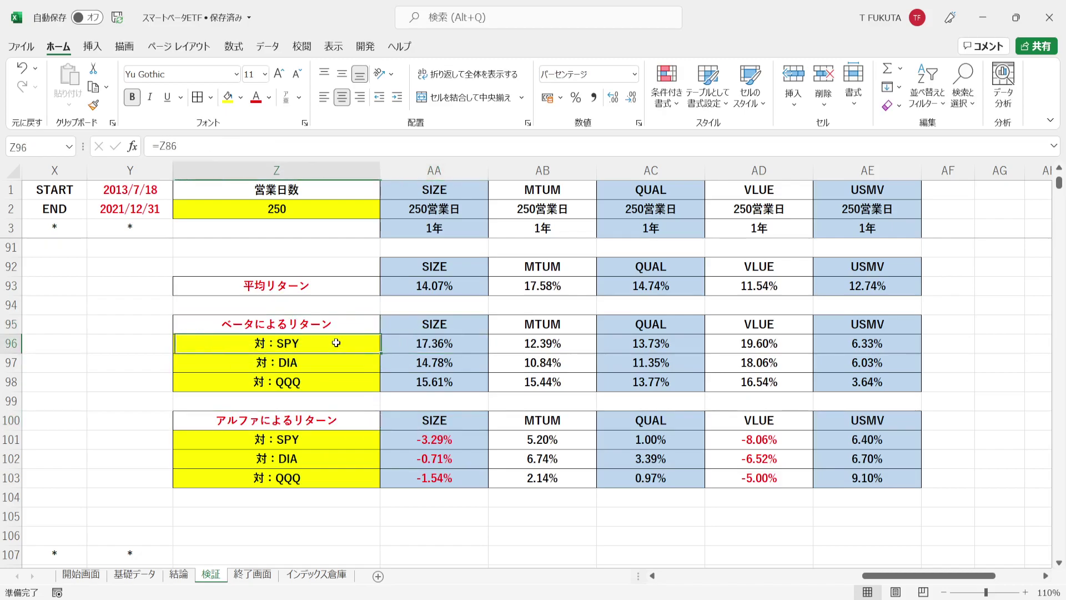
click(399, 346)
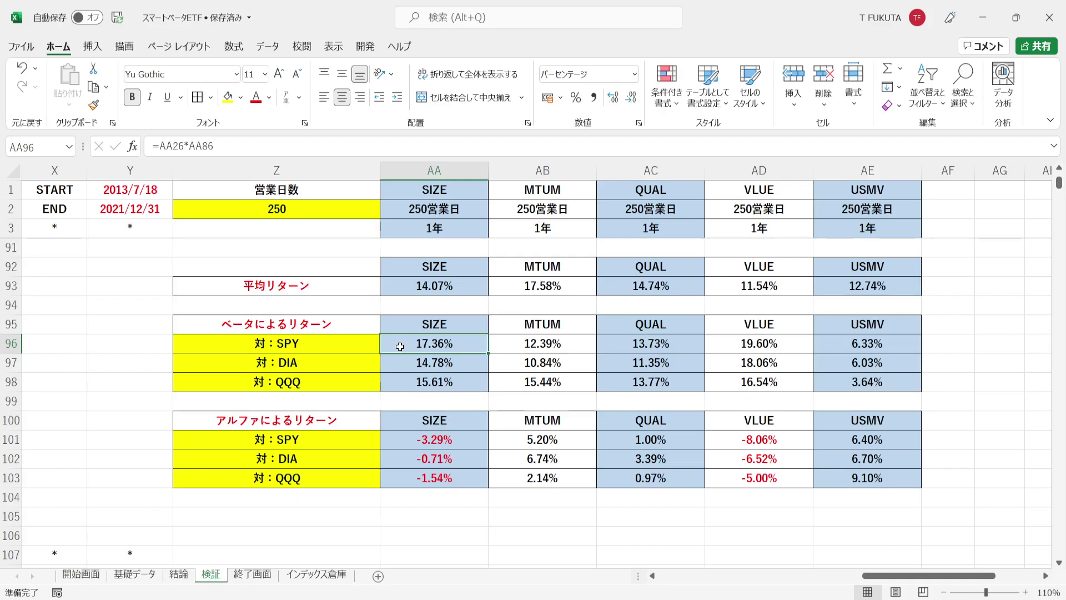
click(397, 367)
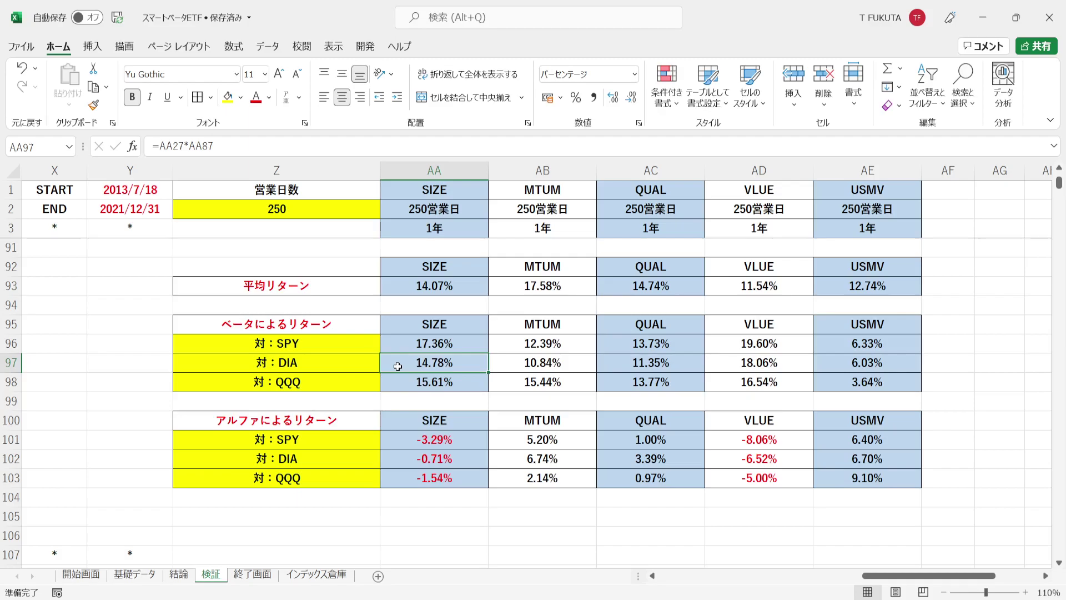
click(398, 383)
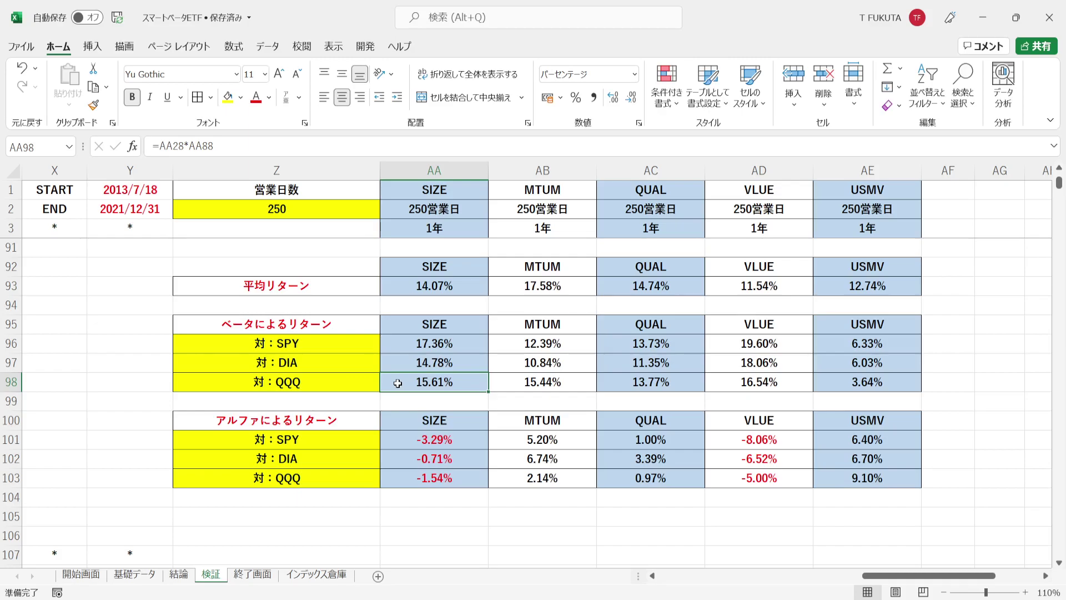
drag(397, 343, 400, 380)
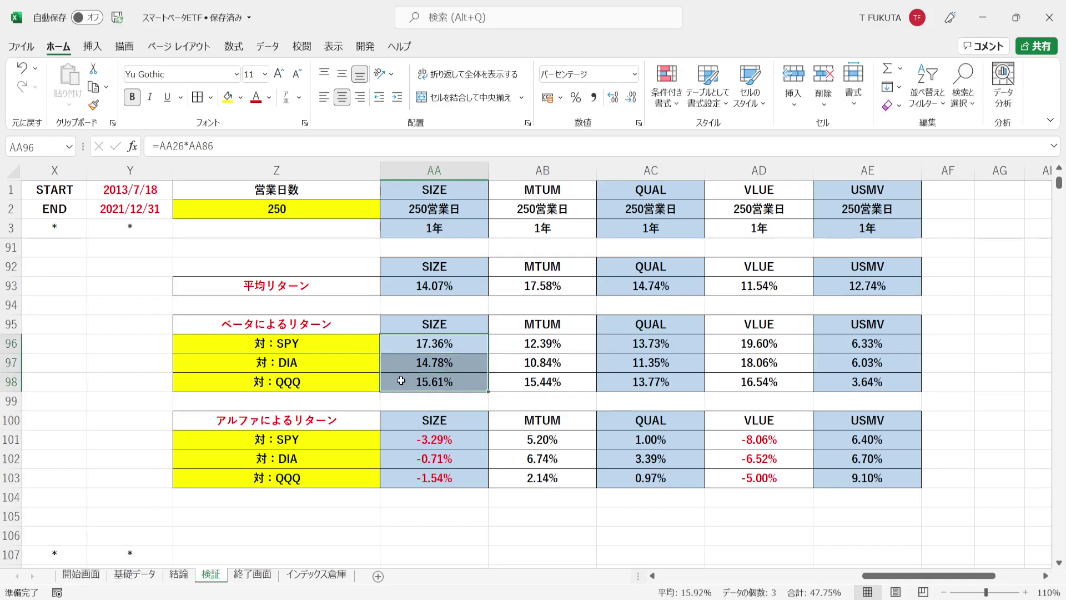
Step: Trace SIZE's アルファによるリターン in AA101 to its average return in AA93 and beta return in AA96, and check AA102:AA103
click(401, 284)
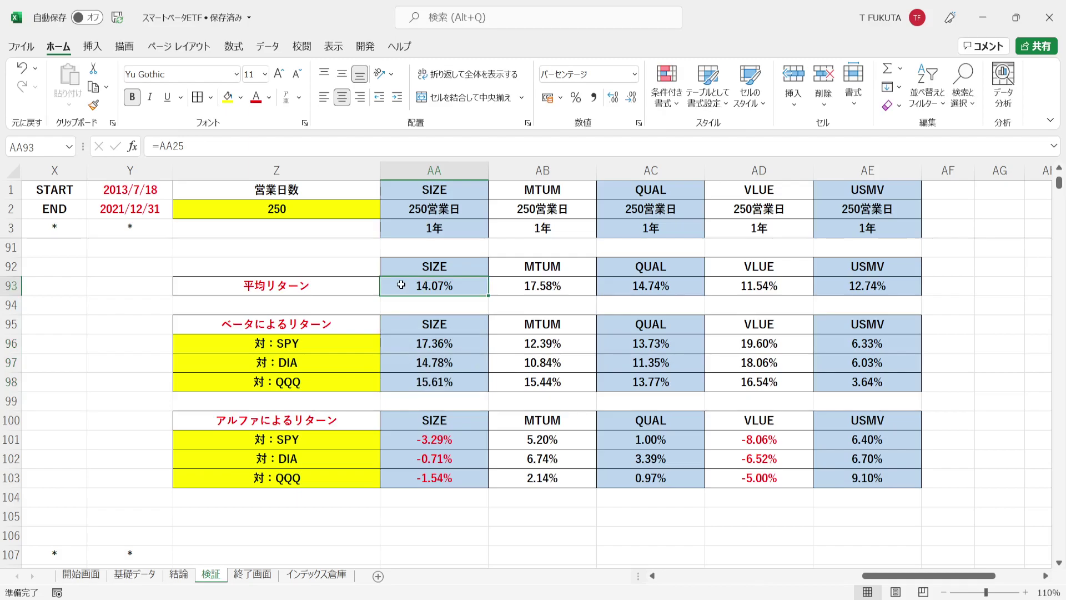
drag(388, 438, 395, 476)
click(394, 441)
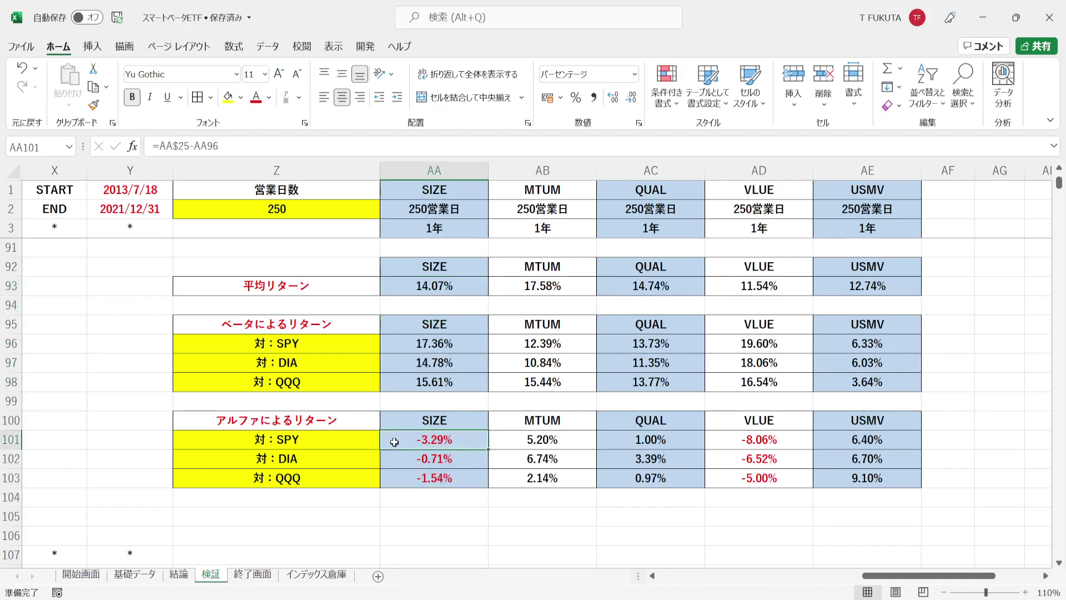
click(392, 286)
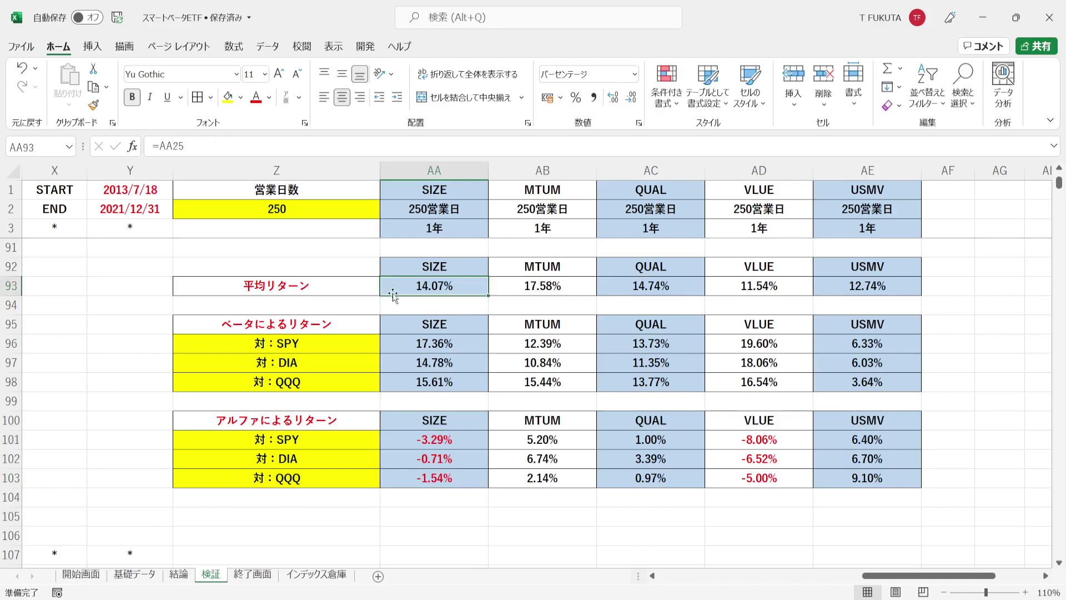
drag(394, 344, 400, 366)
click(400, 343)
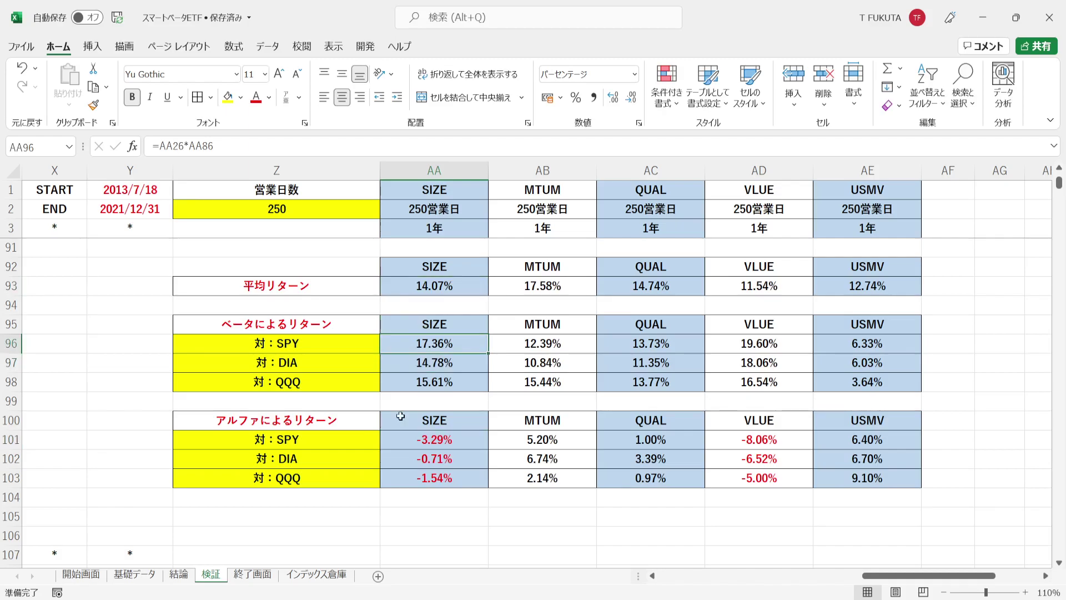
click(400, 439)
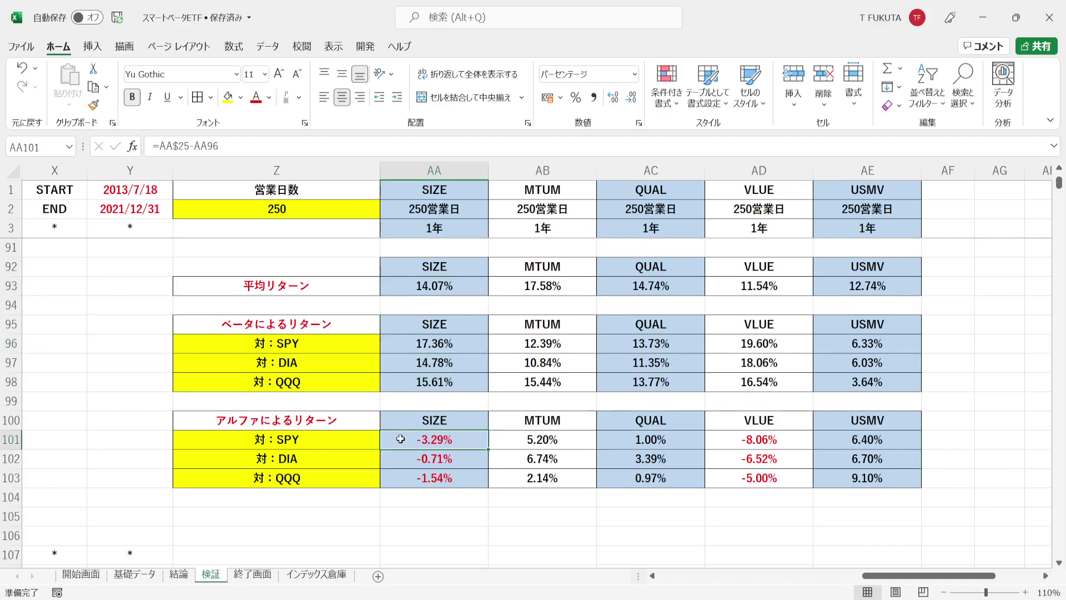
key(Down)
key(Down)
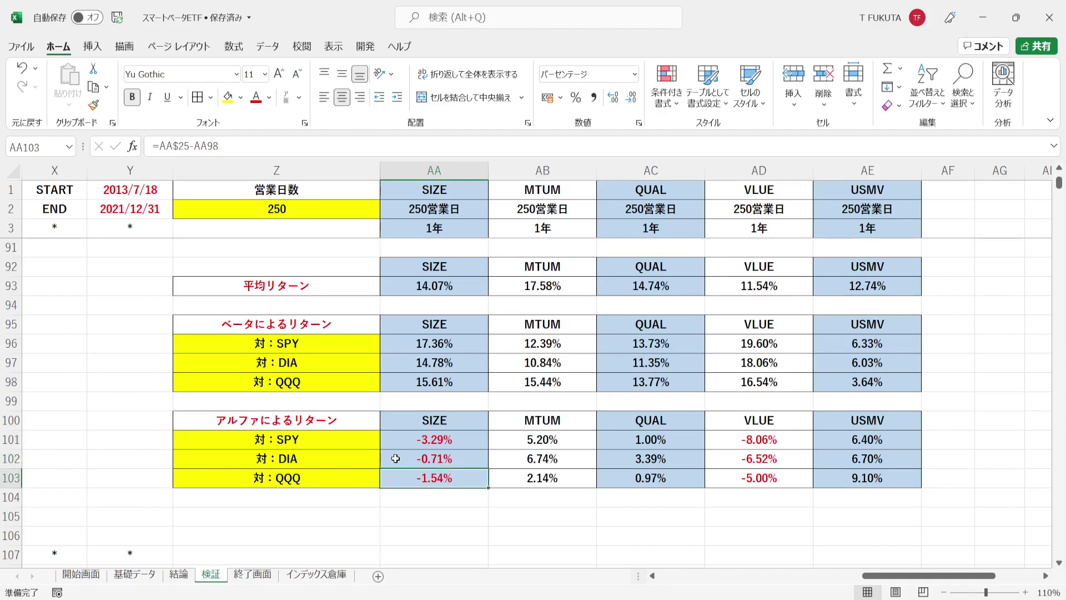
drag(395, 458, 394, 475)
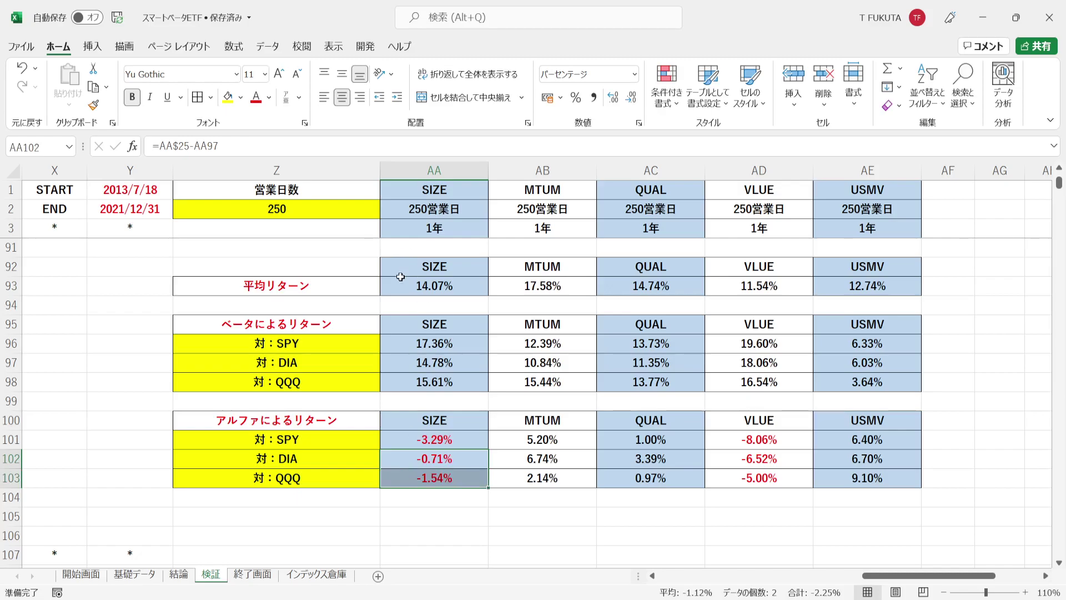
Step: Highlight the average returns of all five funds in AA93:AE93 and their アルファによるリターン values in AA101:AE103
drag(397, 285, 830, 293)
drag(395, 441, 853, 483)
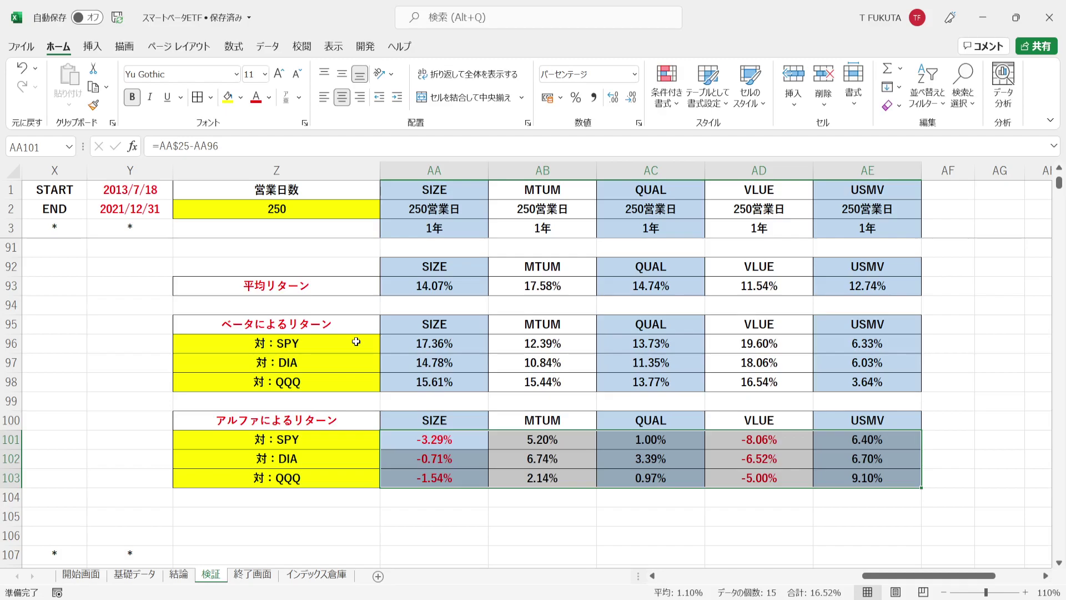
drag(397, 438, 850, 481)
Step: Compare the alpha returns of MTUM and QUAL in AB101:AC103 and USMV in AE101:AE103 with the SIZE and VLUE columns
drag(509, 440, 628, 473)
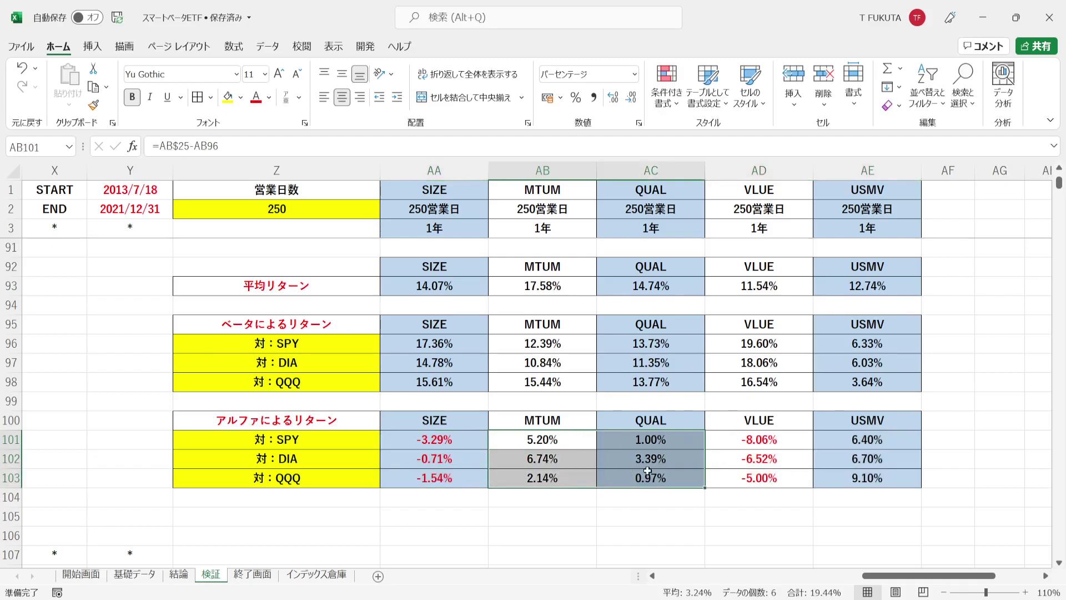
drag(819, 439, 841, 488)
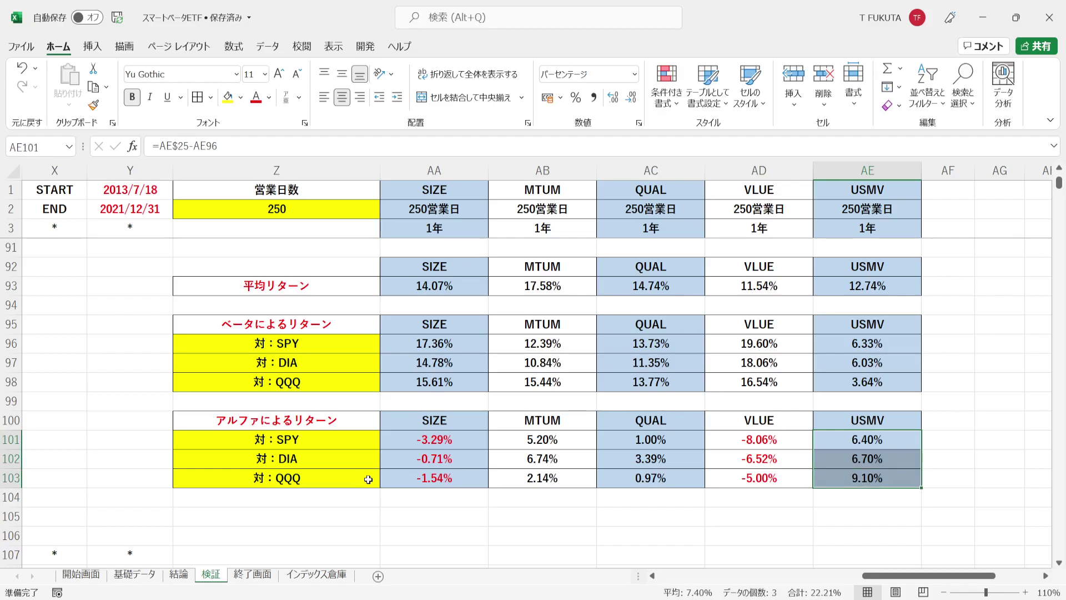
click(438, 171)
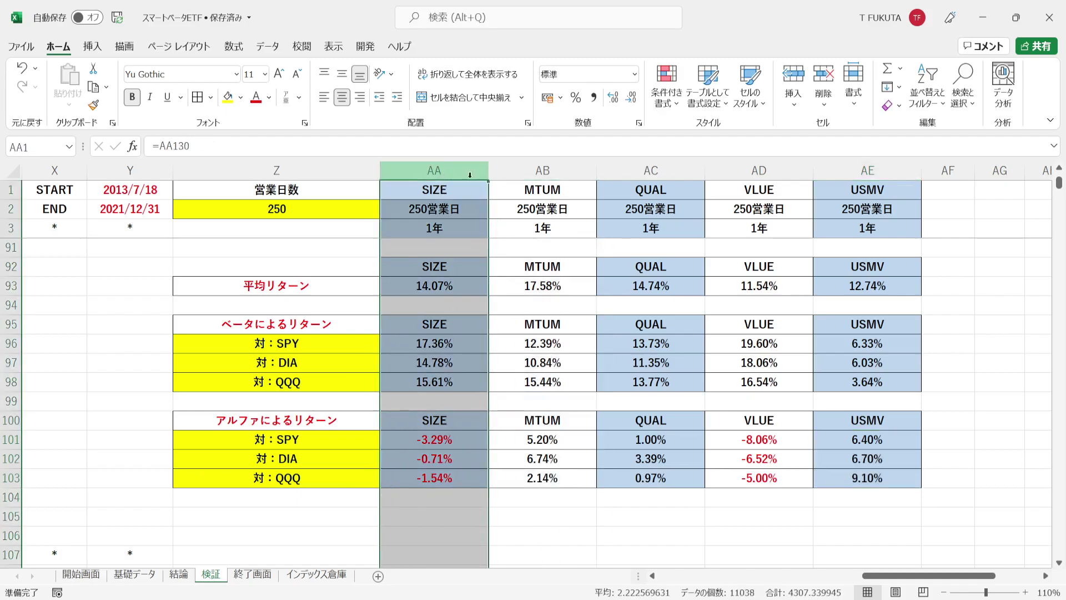
click(725, 170)
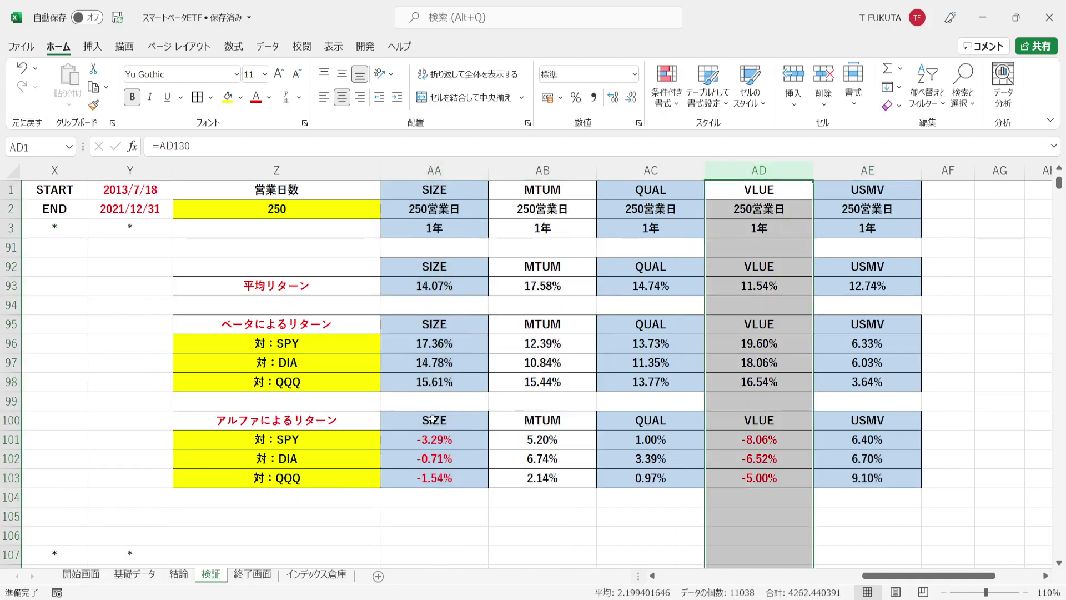
Step: Compare SIZE's アルファによるリターン values in AA101:AA103 with VLUE's in AD101:AD103, highlighting each range in turn
drag(390, 440, 404, 480)
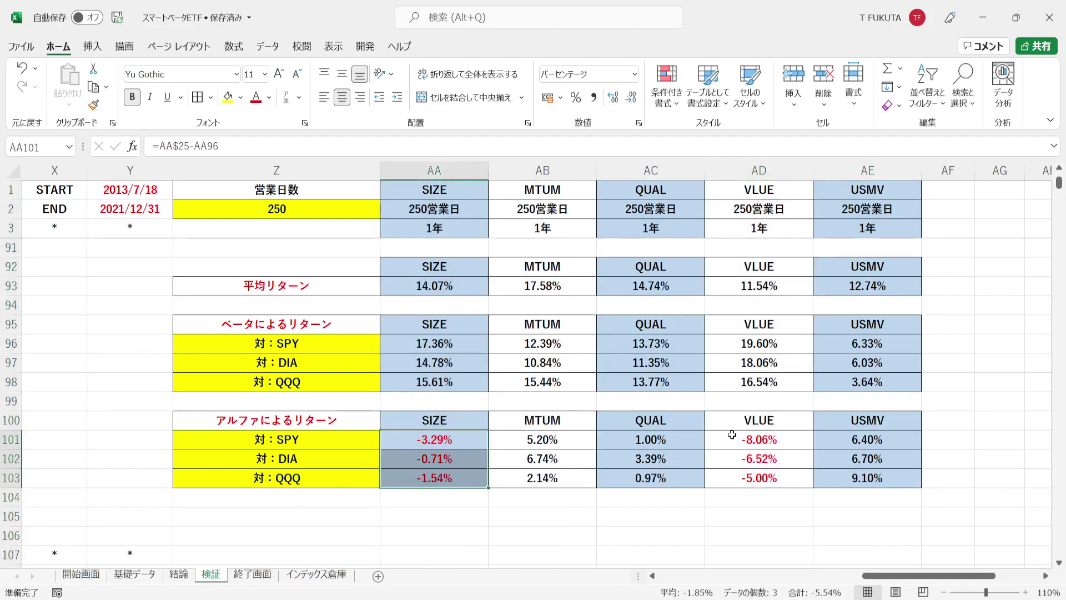
drag(721, 443, 723, 479)
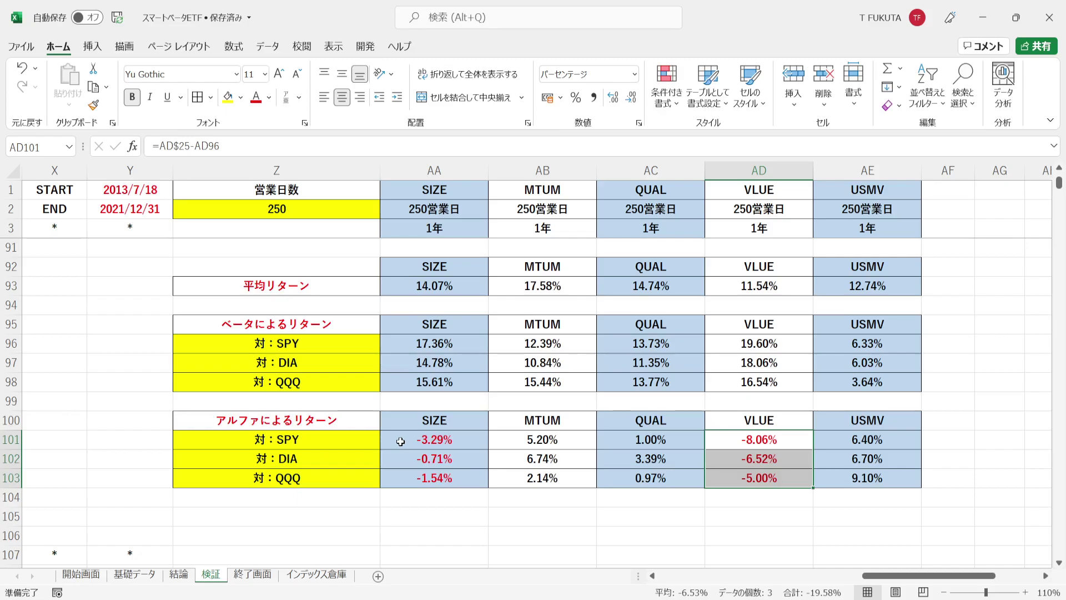
drag(400, 442, 404, 476)
click(732, 440)
drag(733, 439, 729, 478)
Step: Review the MTUM, QUAL and USMV columns and highlight their アルファによるリターン values in AB101:AC103 and AE101:AE103
click(548, 170)
click(643, 170)
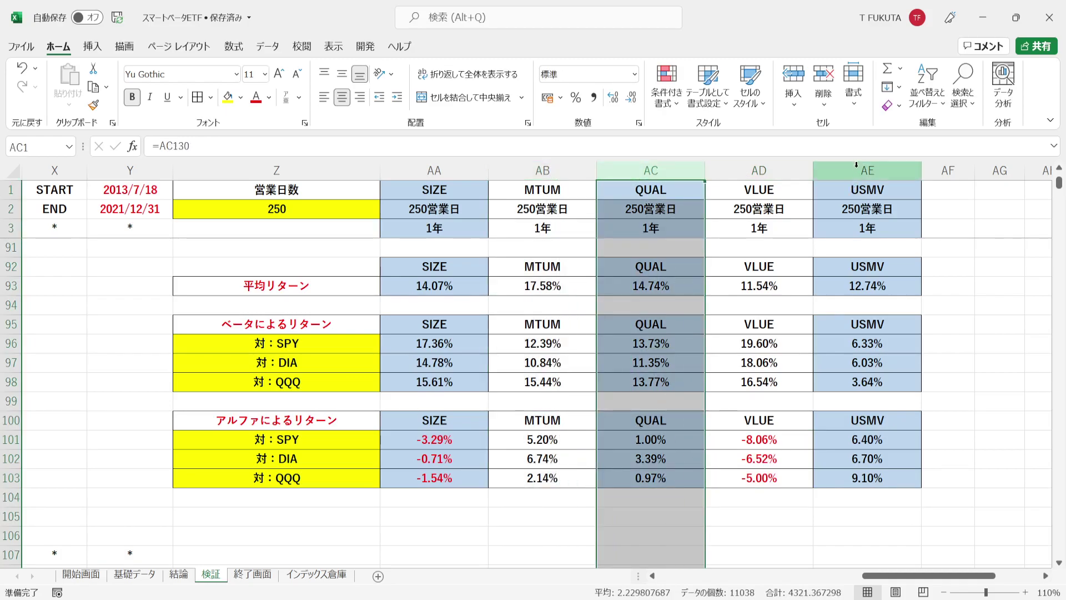
click(855, 169)
drag(571, 439, 583, 473)
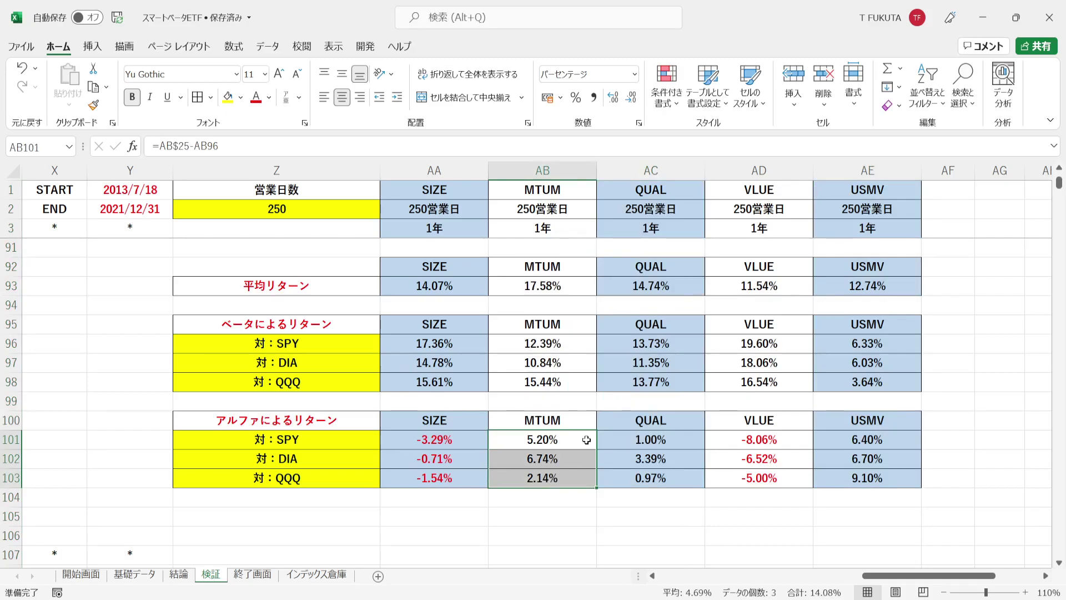
drag(837, 438, 843, 475)
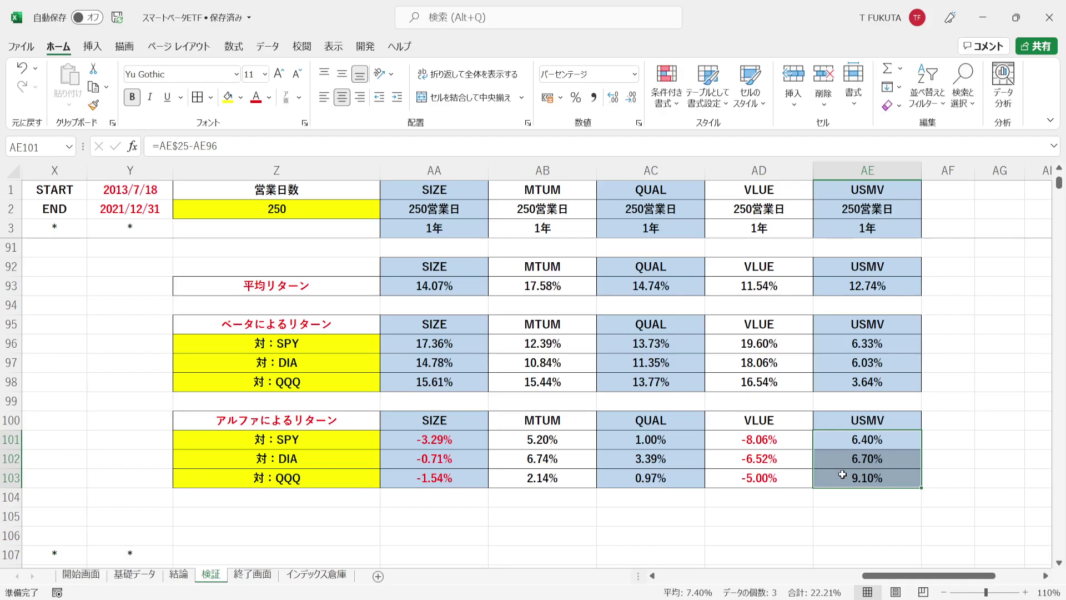
click(547, 170)
click(627, 167)
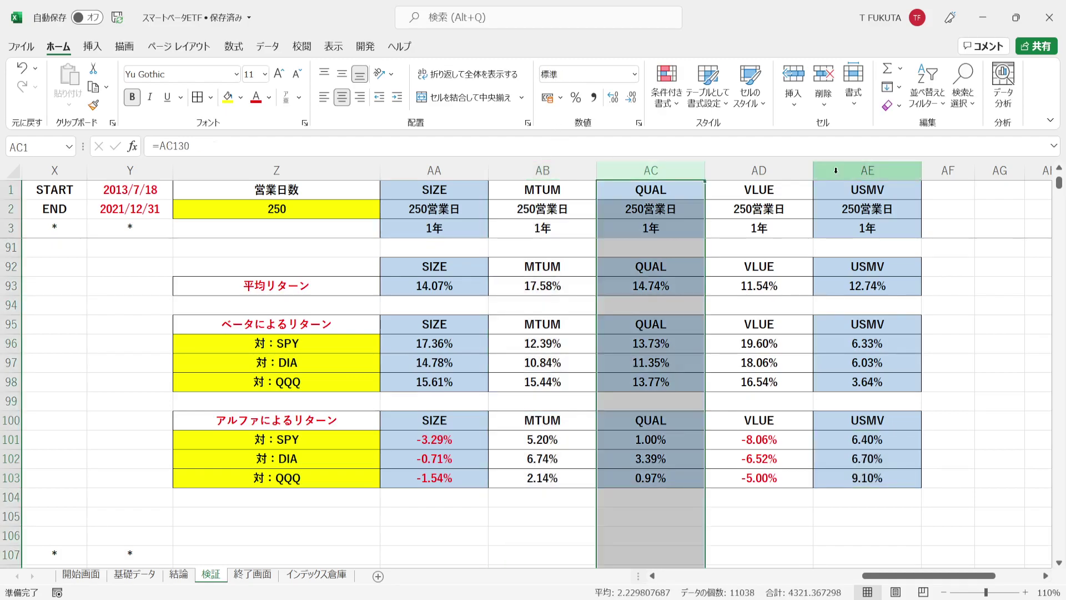
click(835, 171)
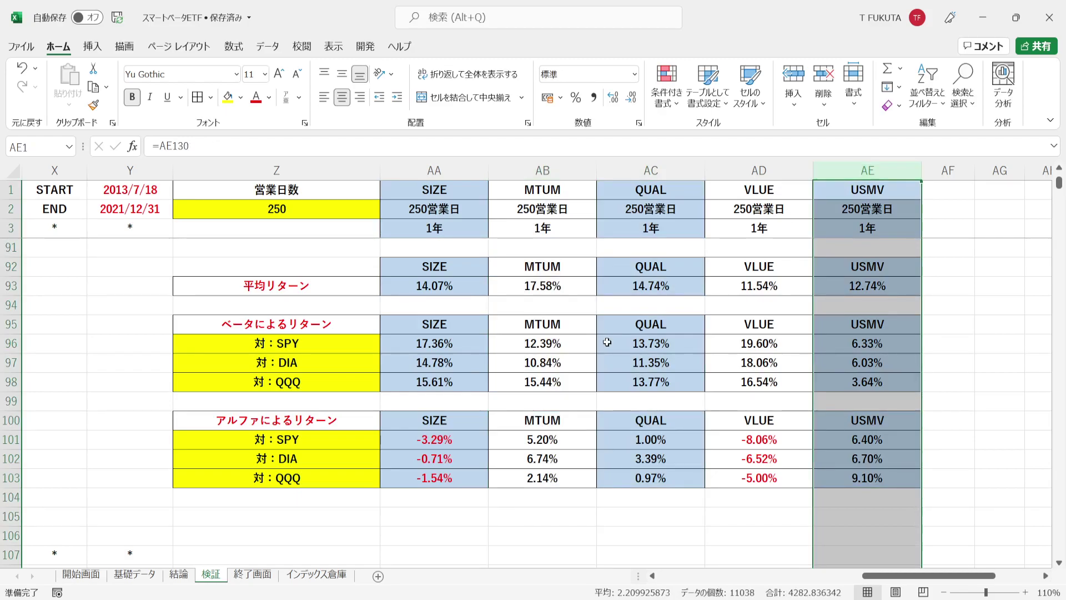
drag(578, 438, 624, 478)
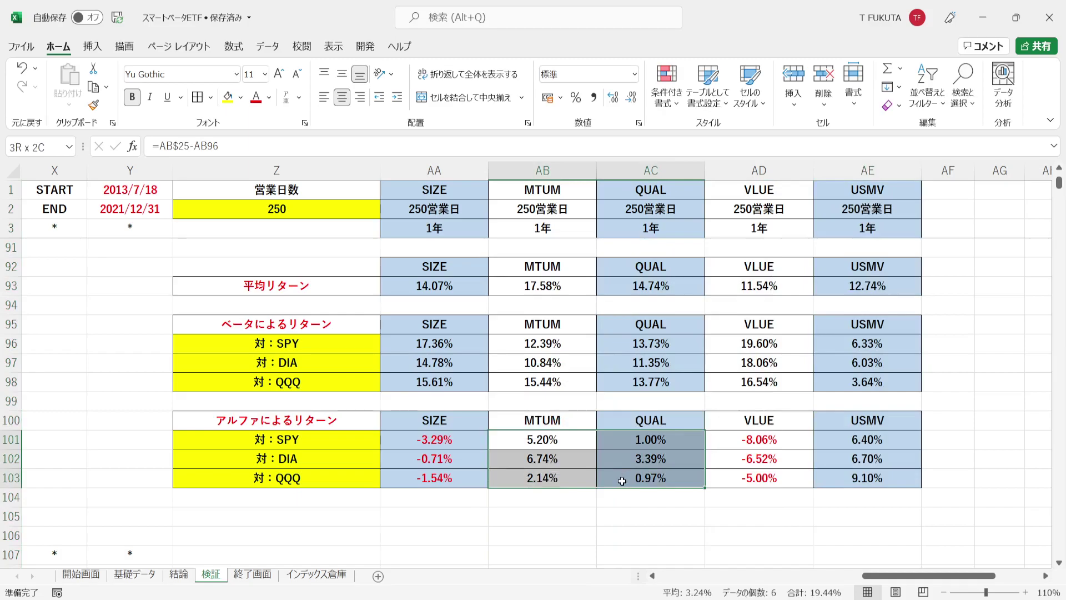
Step: Point out the 平均リターン, ベータによるリターン and アルファによるリターン headings in Z93, Z95 and Z100 to relate the three tables
click(185, 327)
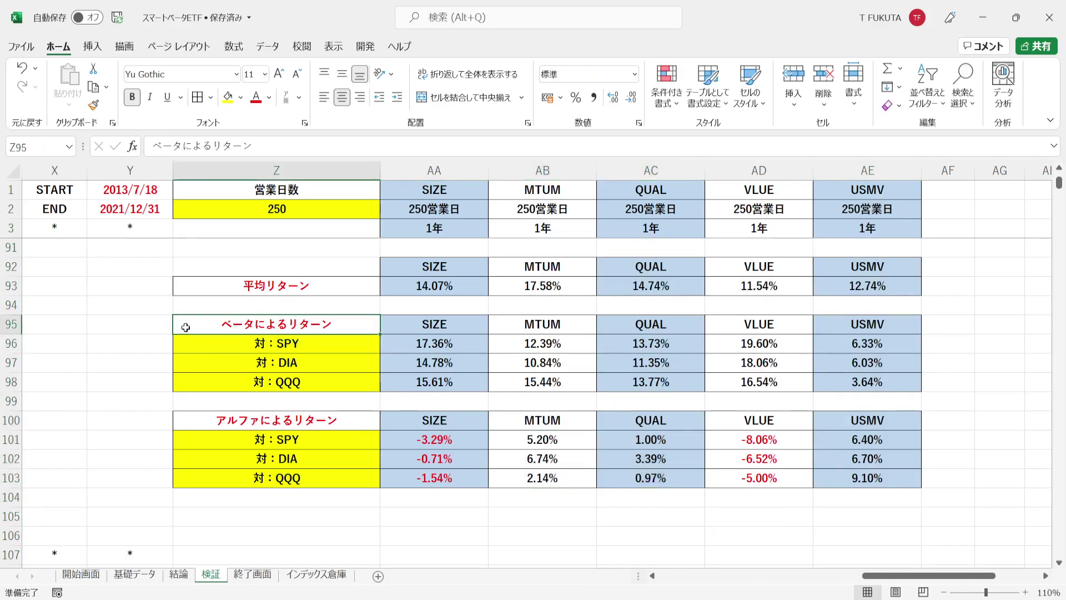
click(190, 422)
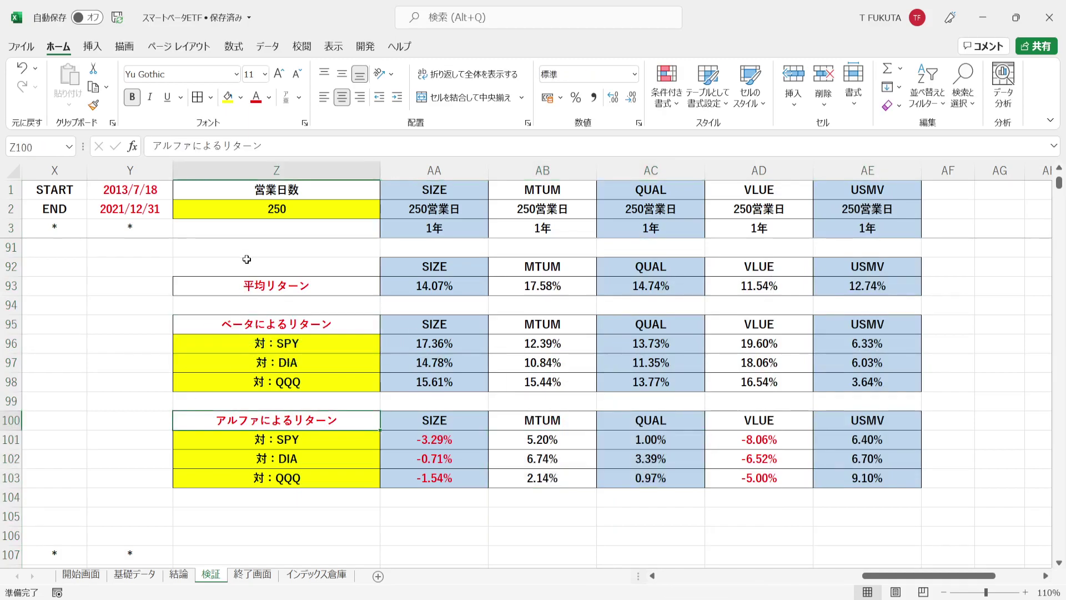
click(229, 284)
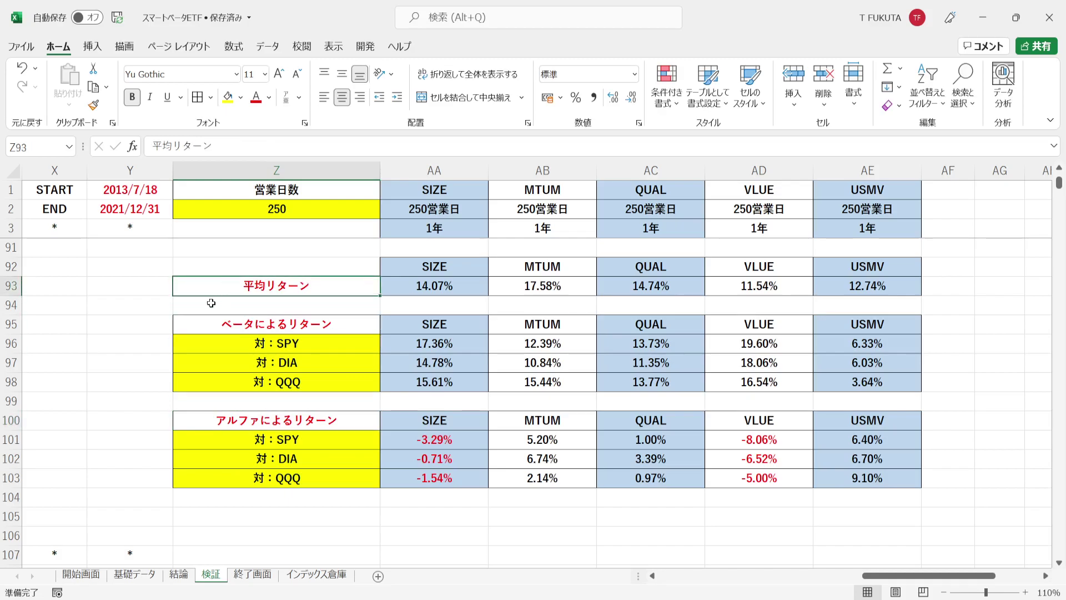
click(197, 322)
click(192, 417)
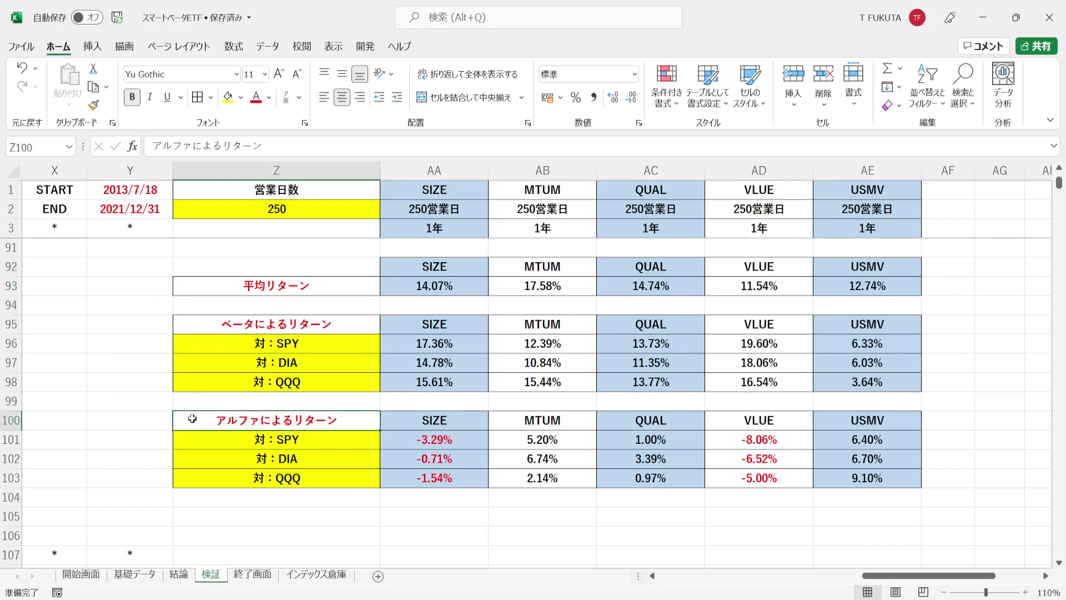
Step: Examine the beta and alpha 構成比率 tables headed in Z110 and Z115, highlighting all five funds' alpha ratios in AA116:AE118
click(60, 456)
key(ctrl+Down)
key(ctrl+Down)
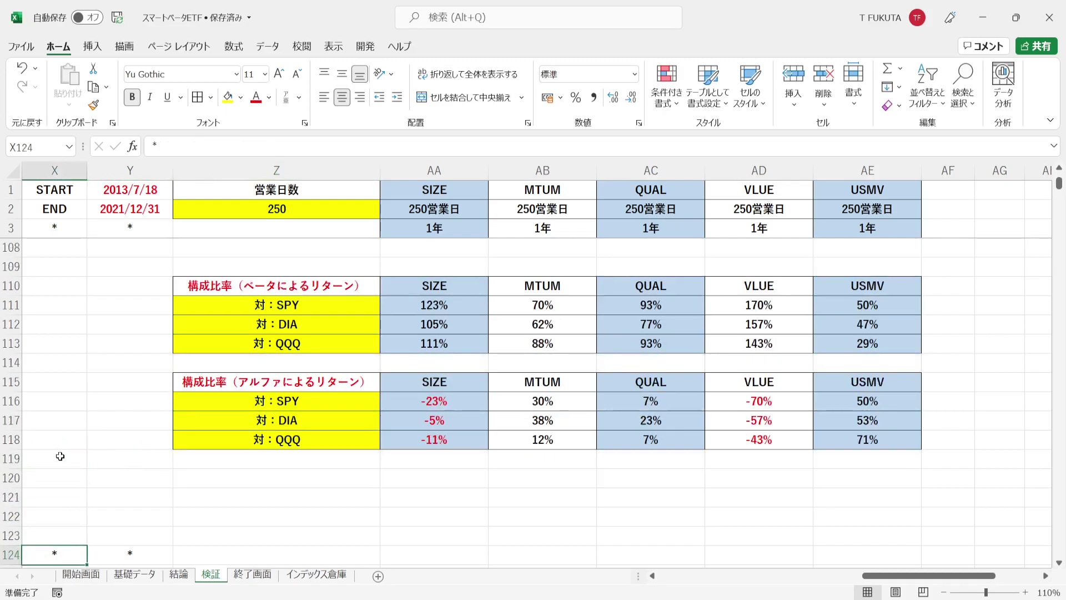
click(177, 293)
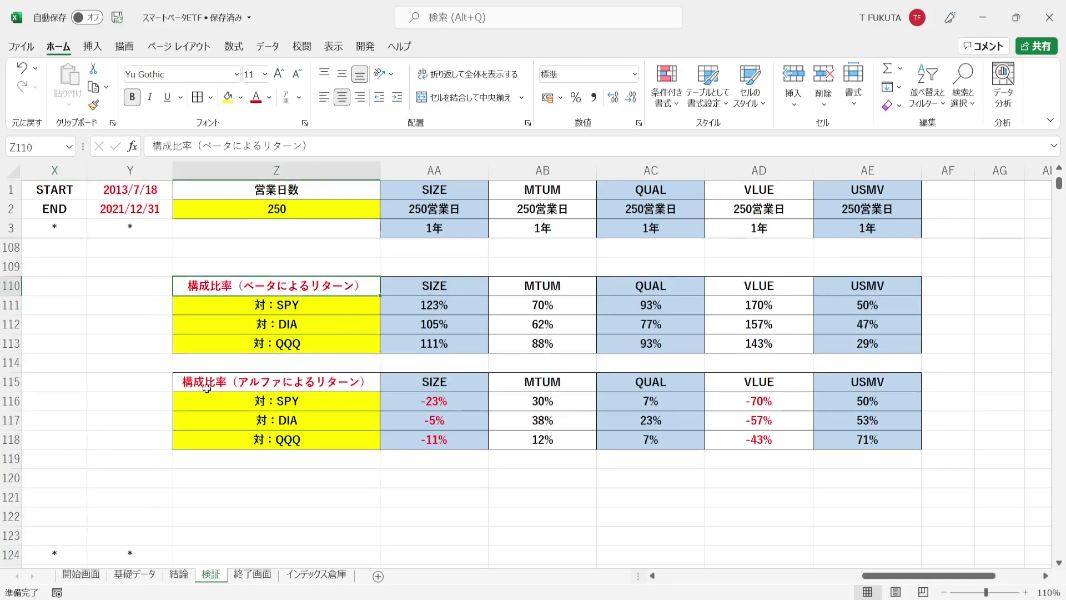
click(366, 387)
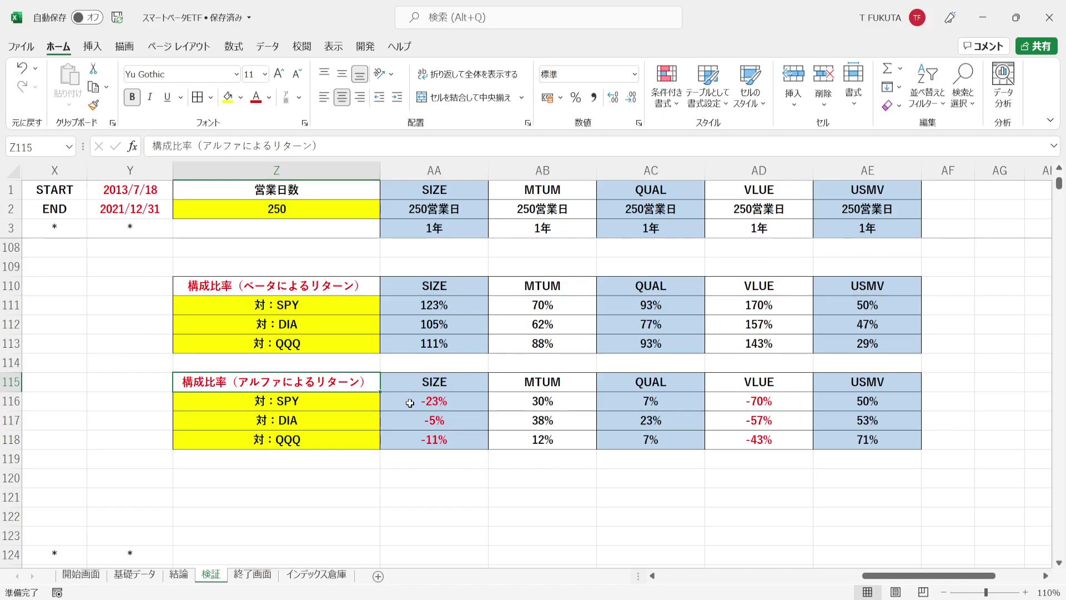
drag(410, 403, 844, 439)
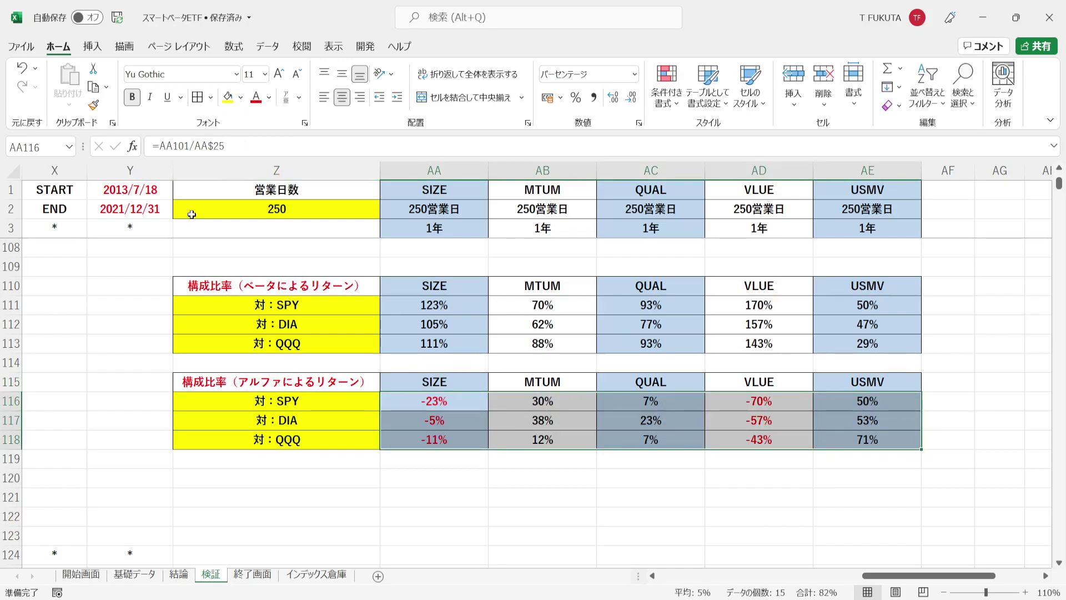
Step: Check the period in Y1:Y2 against the alpha ratios of MTUM, QUAL and USMV, and revisit both 構成比率 headings
drag(164, 189, 165, 205)
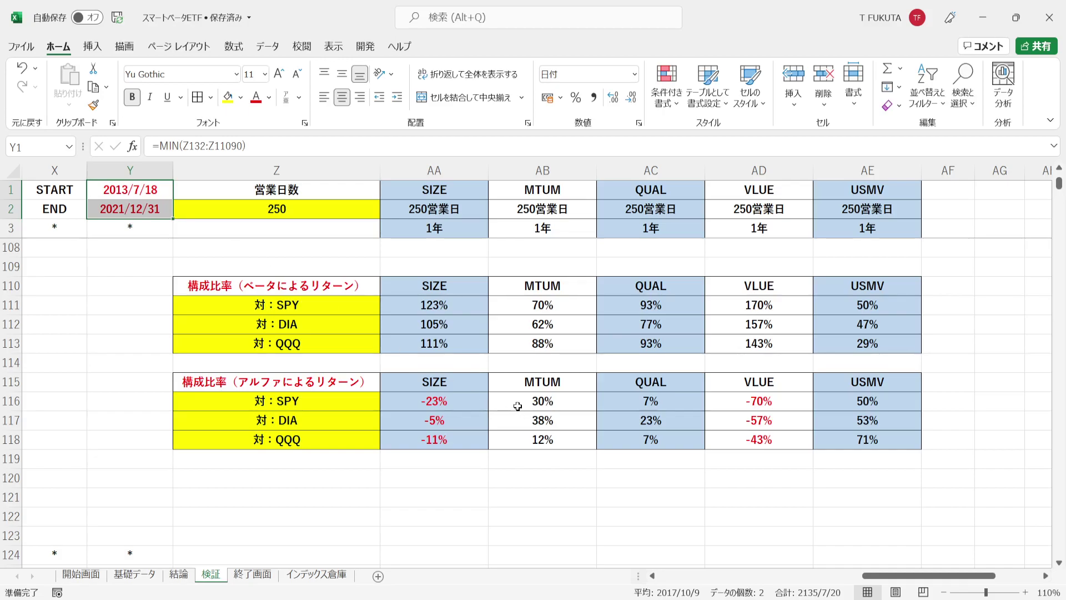
drag(518, 406, 615, 442)
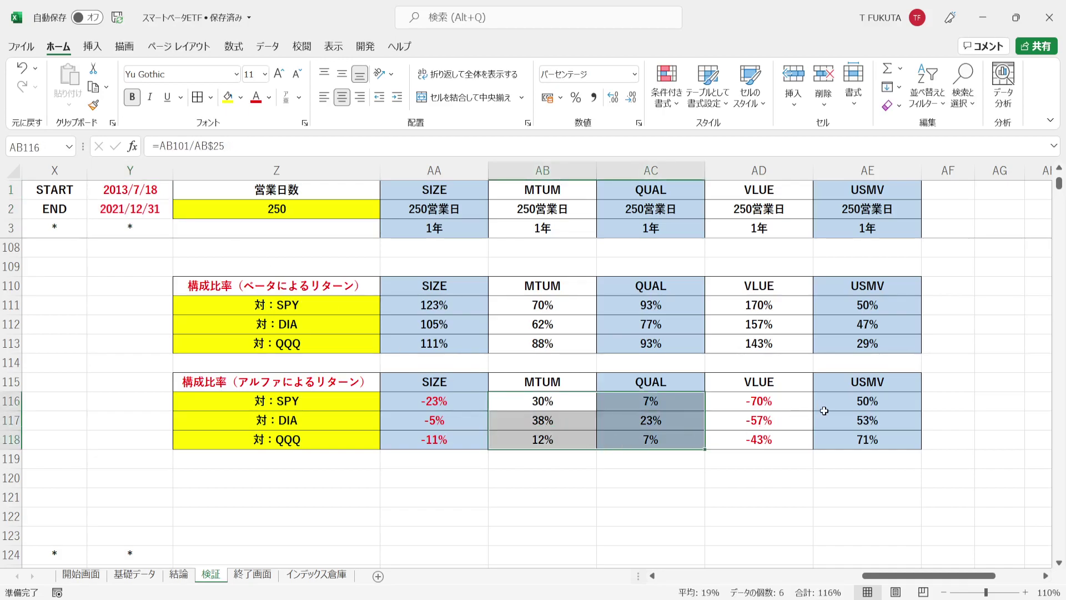
drag(825, 411, 838, 453)
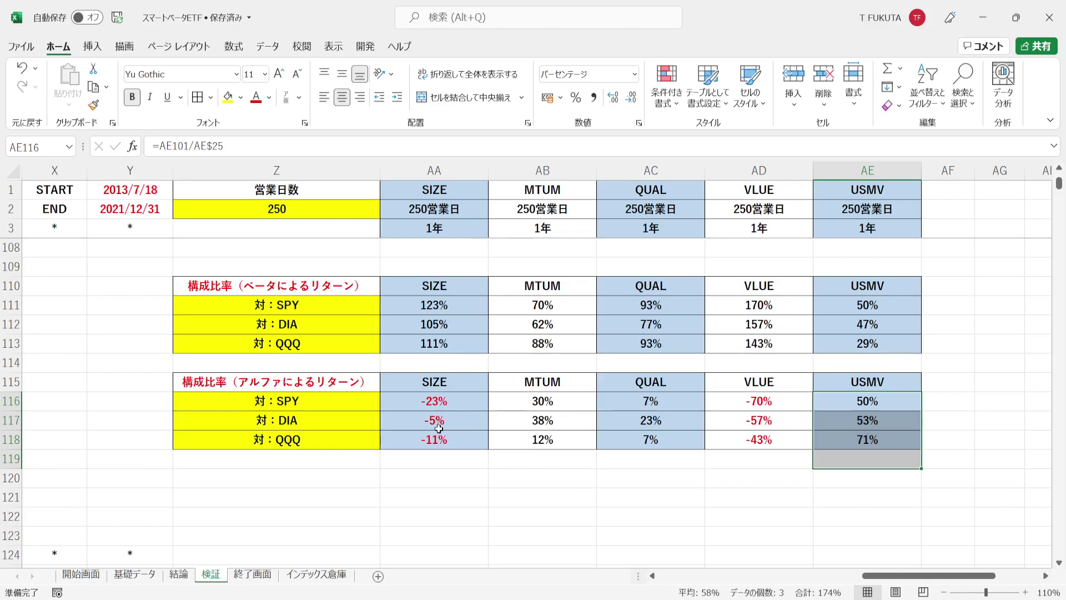
click(177, 291)
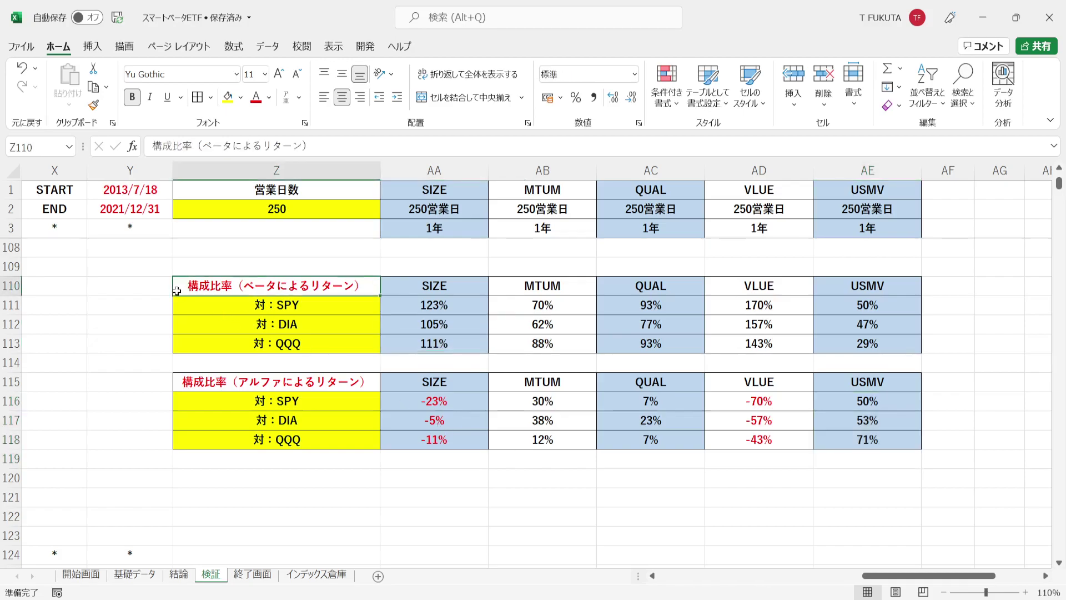
click(176, 382)
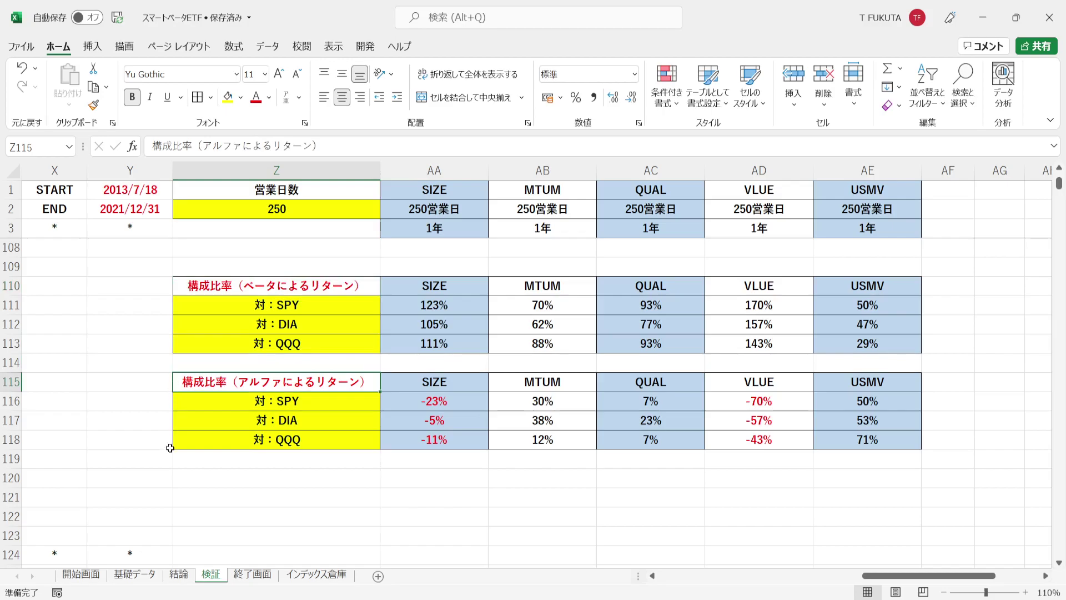
Step: Open the 結論 sheet and highlight its リターン, シャープレシオ and three アルファ ranking columns, B through F
click(180, 576)
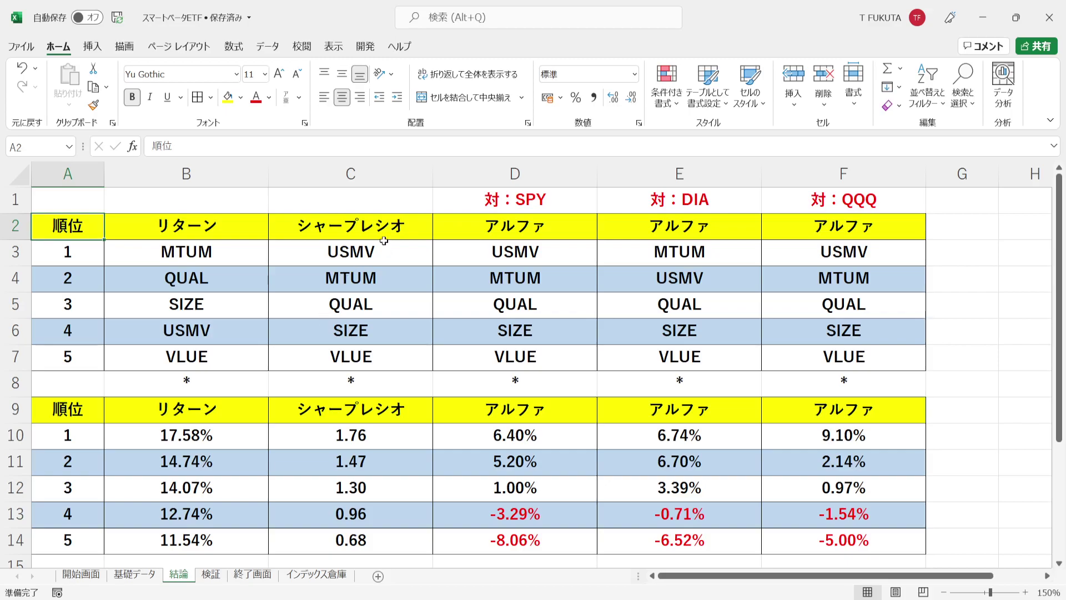
click(225, 177)
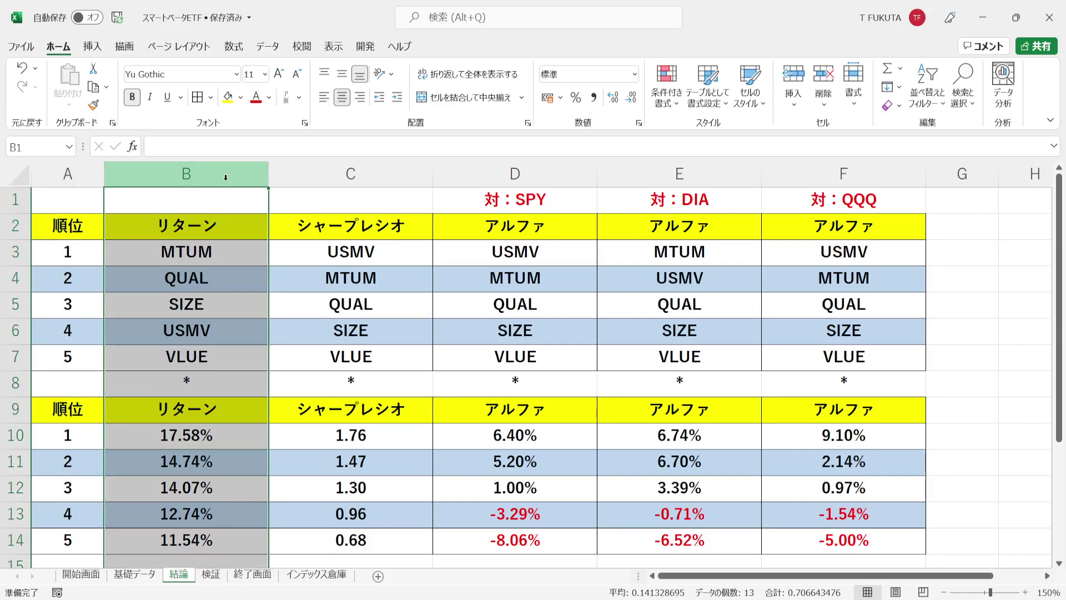
click(321, 174)
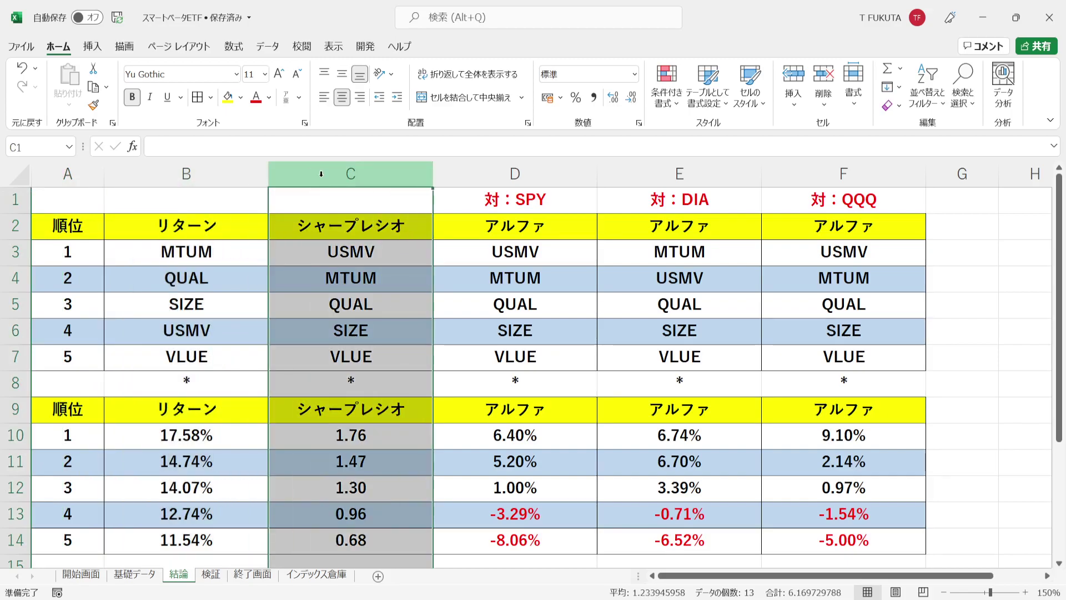
drag(506, 173, 796, 198)
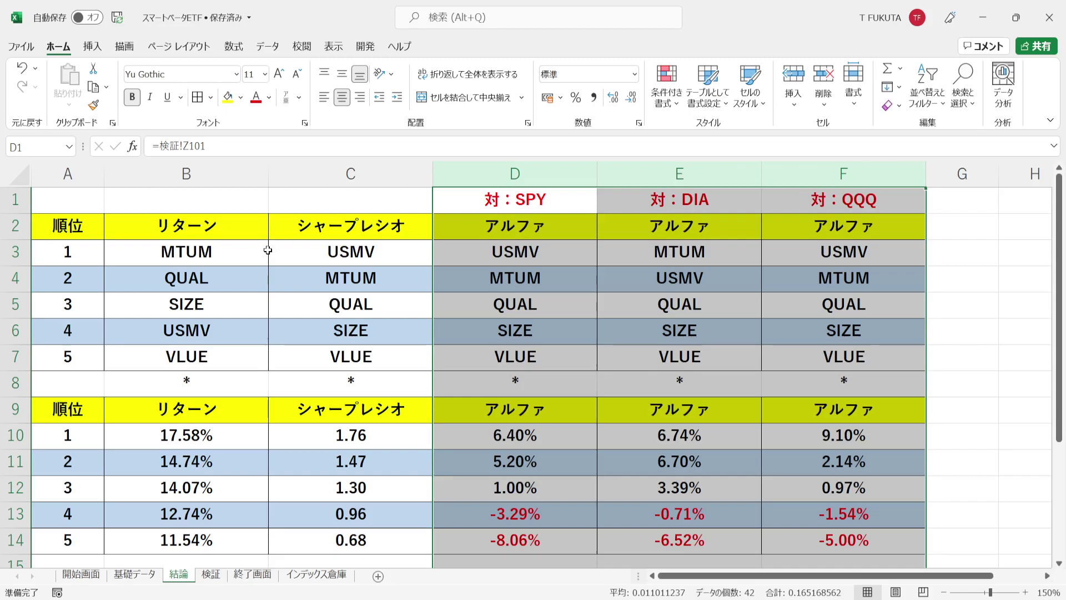
Step: Compare USMV and MTUM in the リターン ranking B3:B7 with the top two アルファ ranks in D3:F4
click(239, 332)
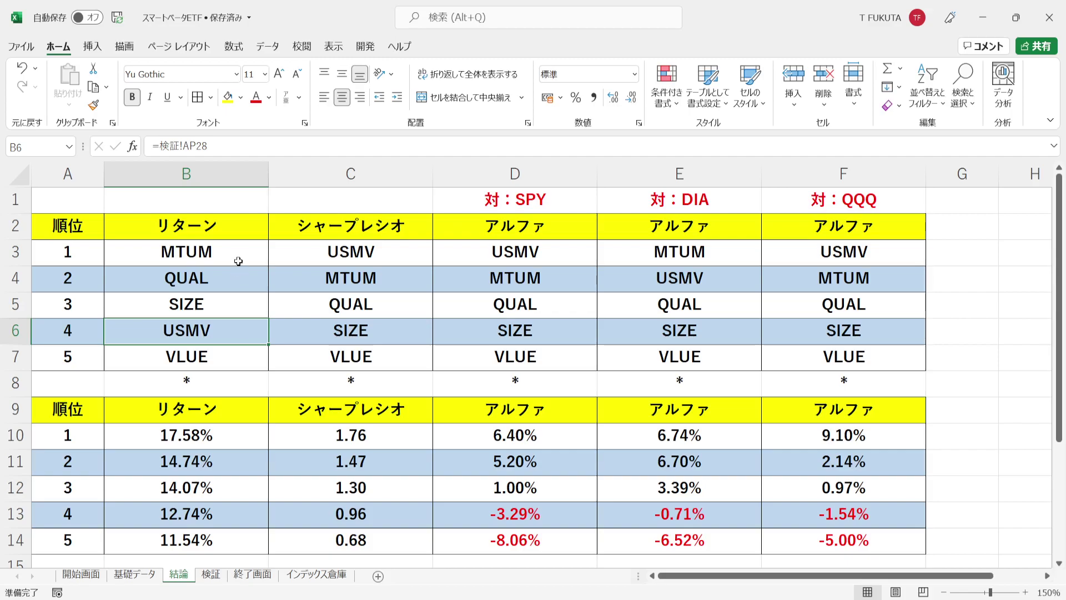
drag(238, 252, 245, 353)
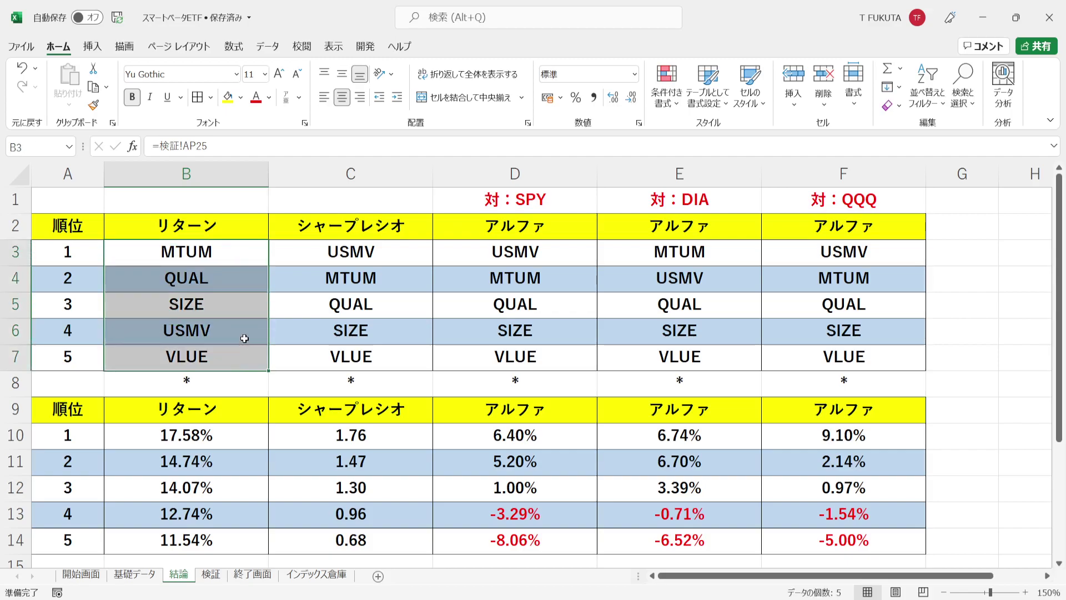
click(245, 334)
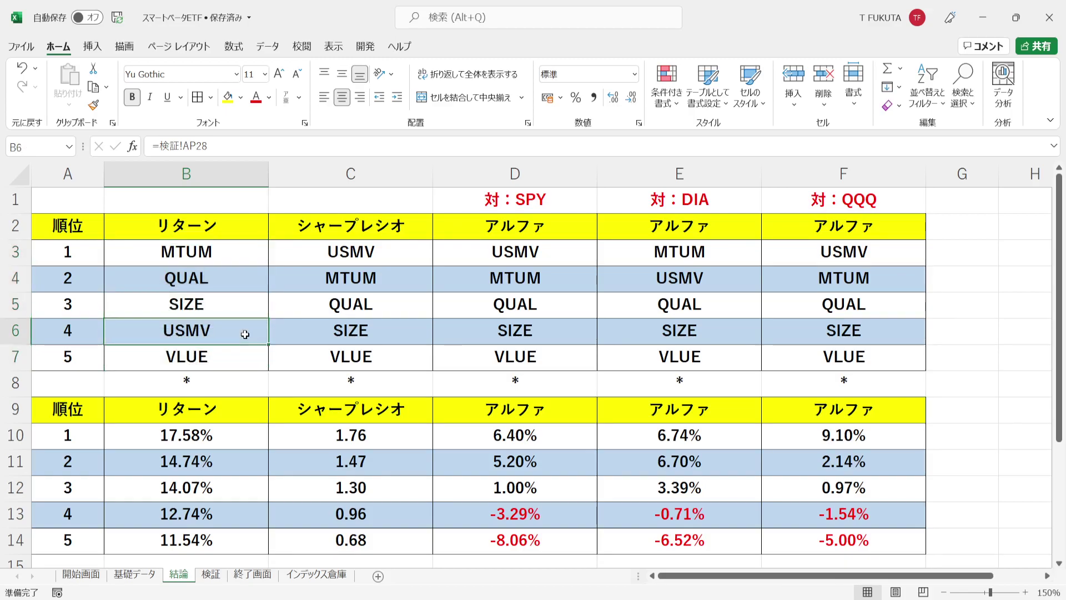
drag(469, 252, 844, 257)
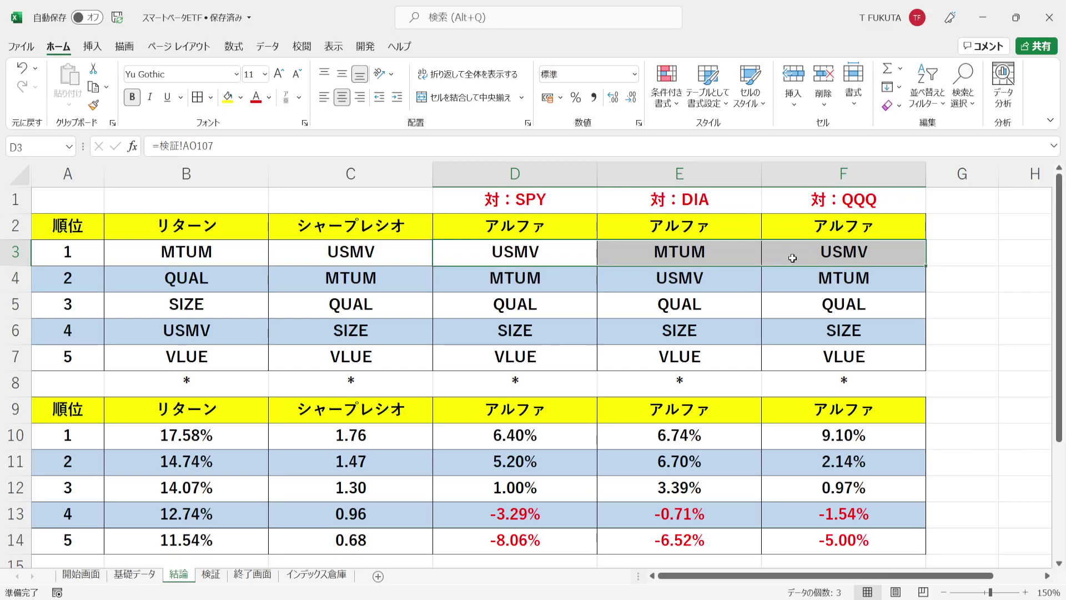
click(252, 253)
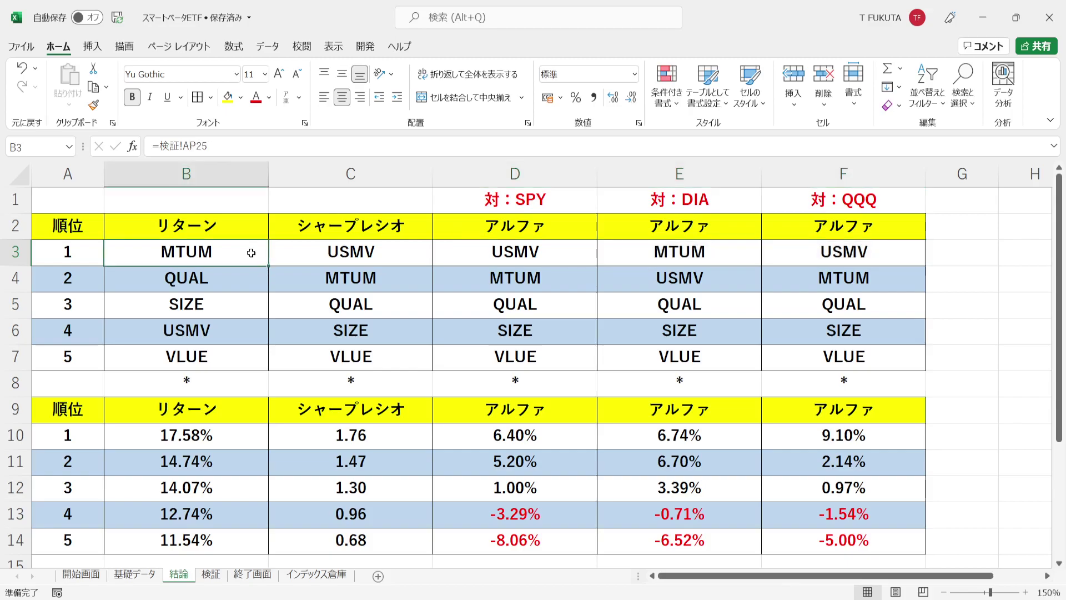
click(295, 274)
drag(473, 290, 803, 256)
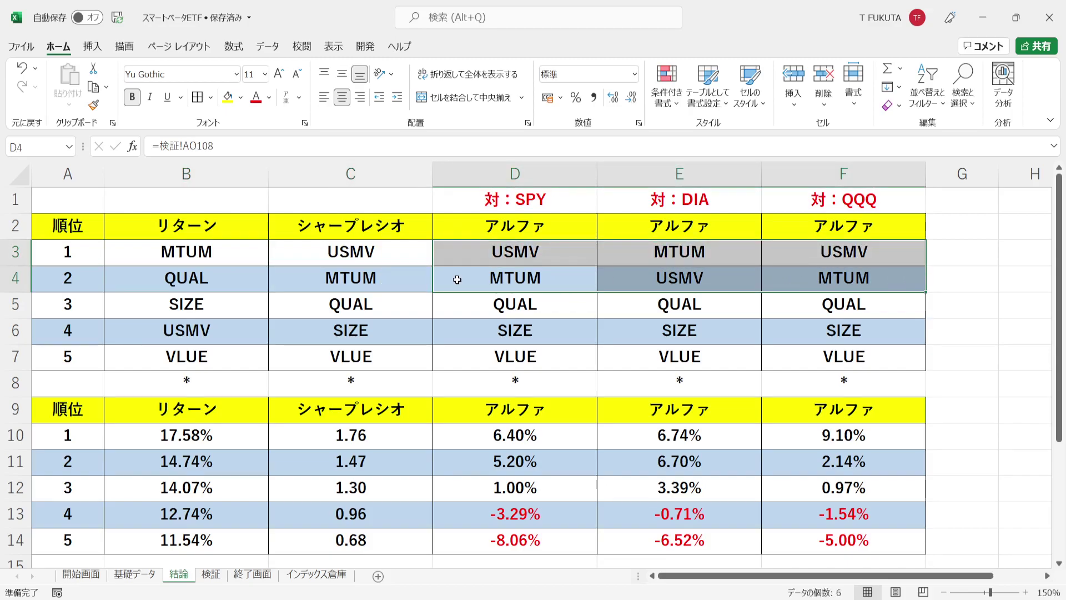
Step: Review the アルファ columns against SPY, DIA and QQQ, checking the alpha values in D11:E11 and E10
click(538, 172)
click(647, 171)
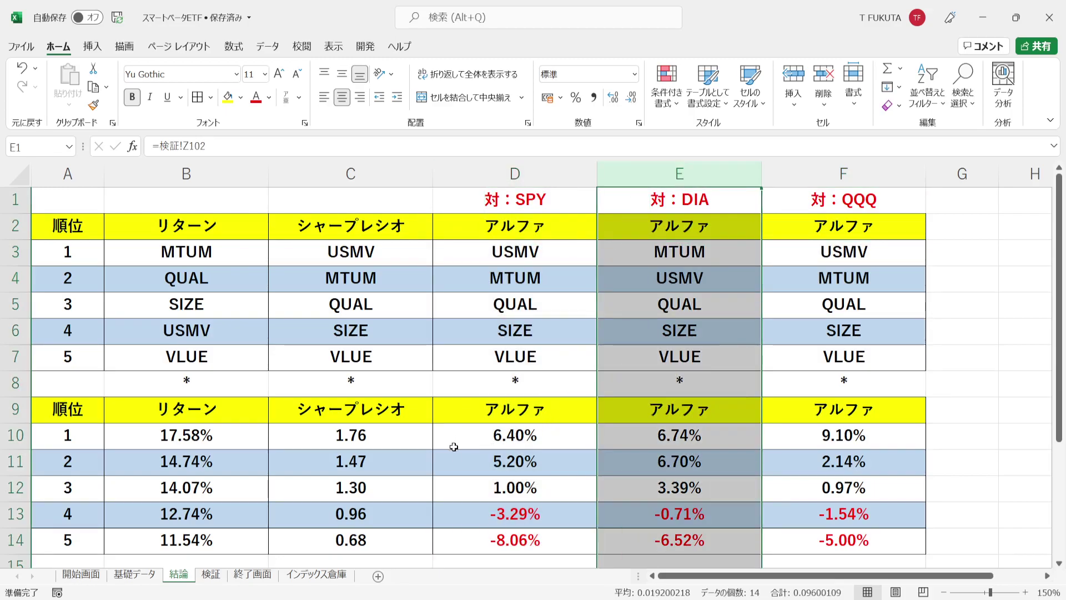
drag(461, 466, 649, 468)
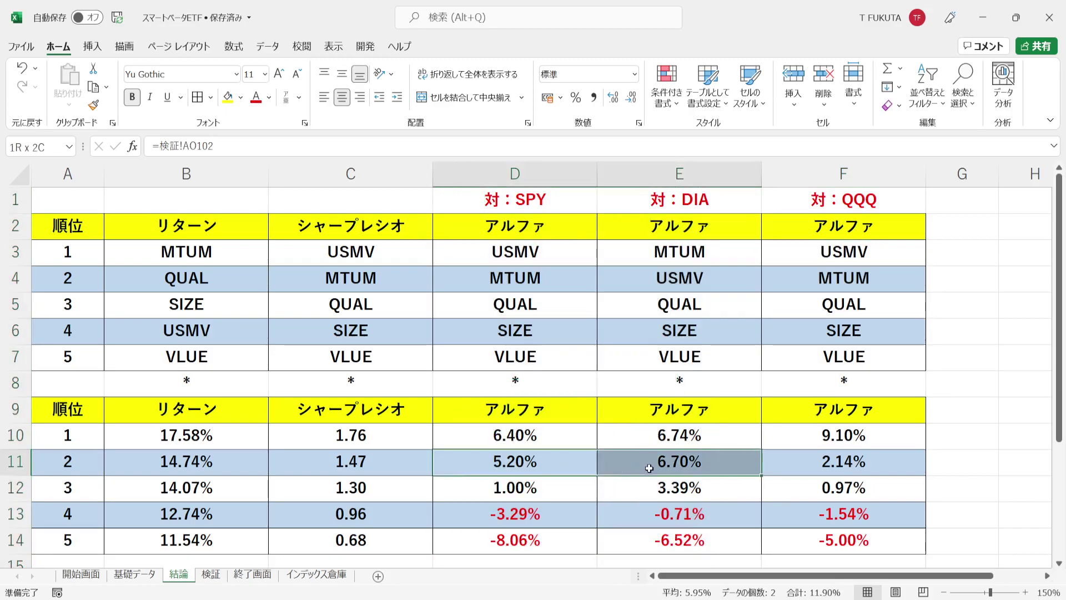
click(644, 439)
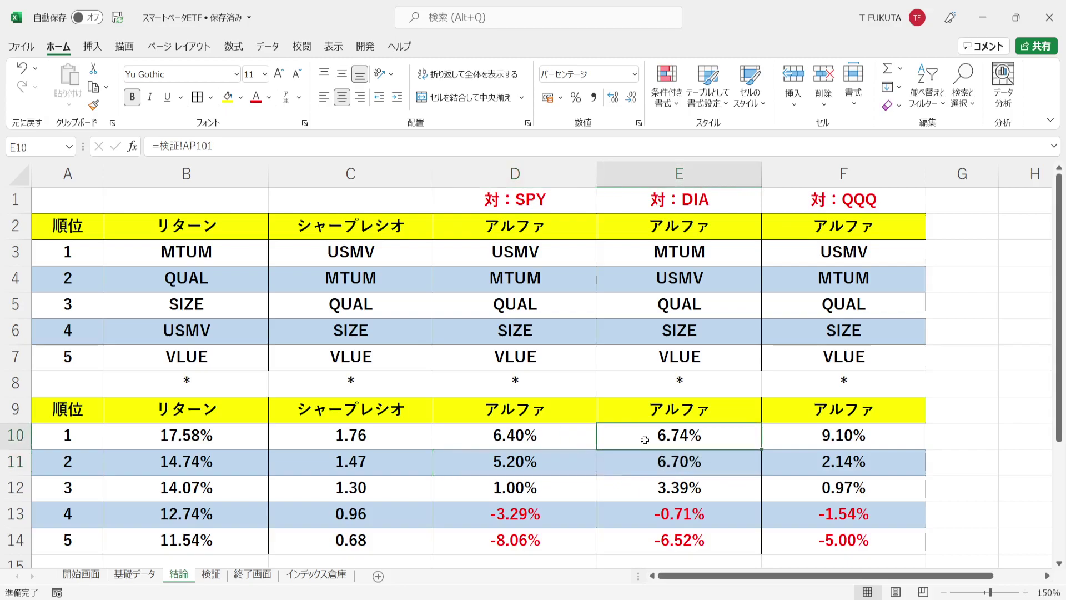
click(825, 175)
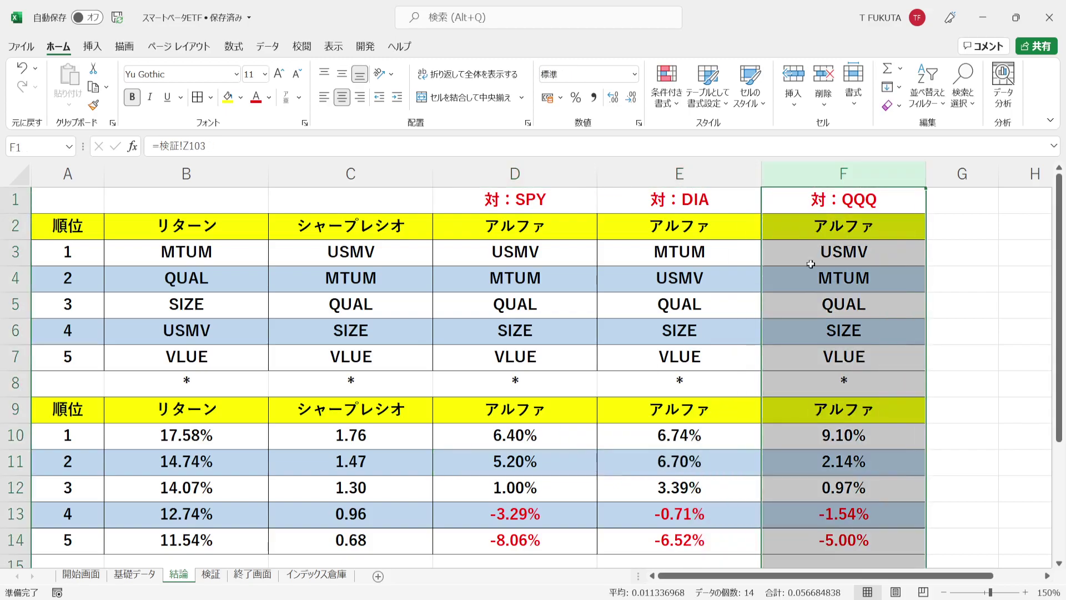
Step: Compare MTUM's second-place アルファ against QQQ in F4 and F11 with the SPY and DIA columns and the top リターン in B10
click(790, 279)
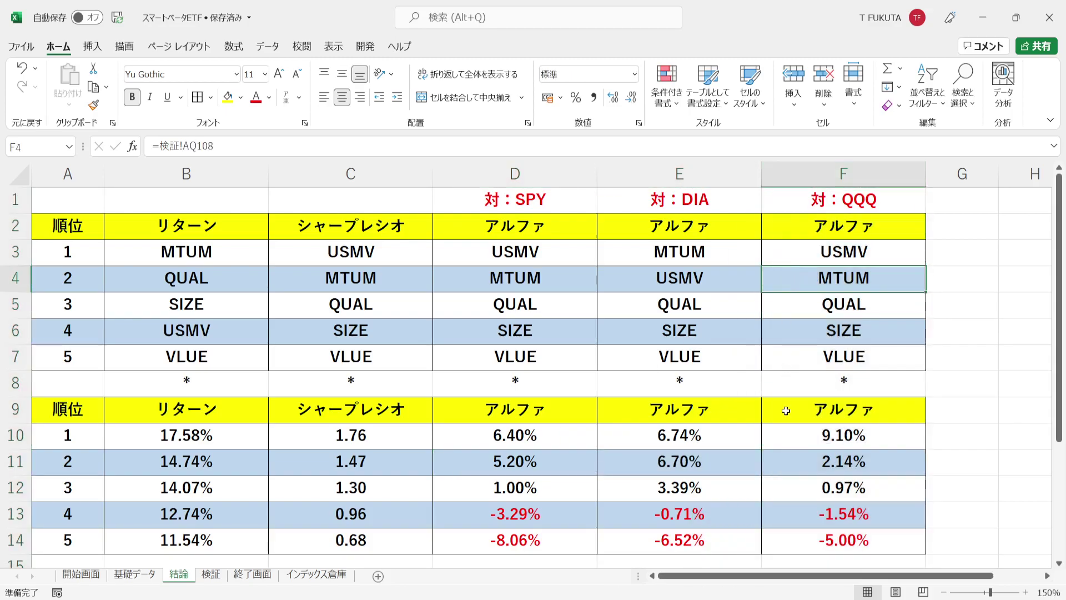
click(784, 461)
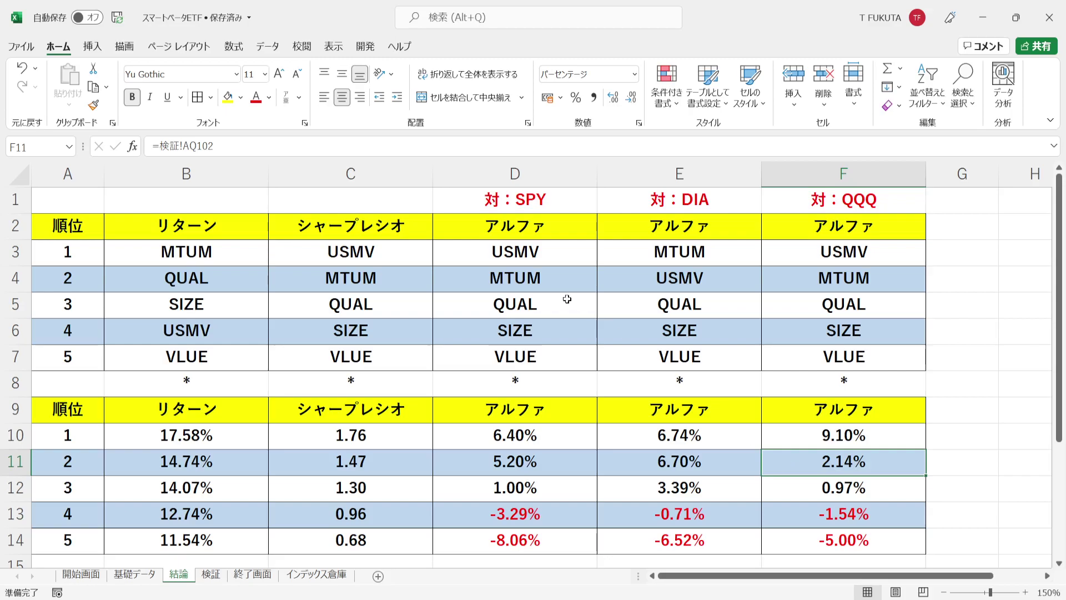
click(555, 176)
click(652, 178)
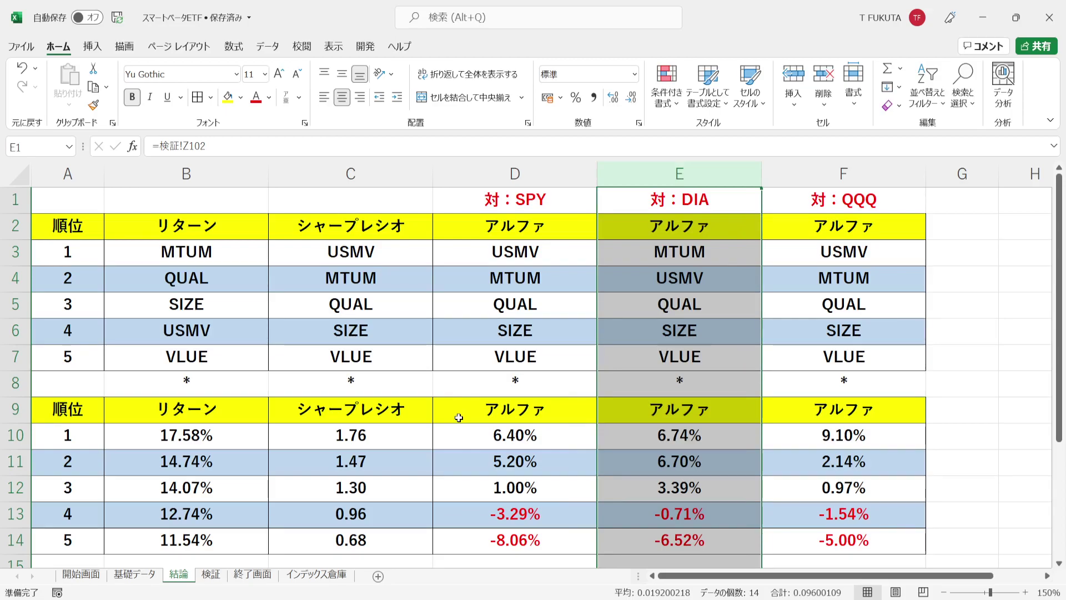
click(831, 165)
click(233, 436)
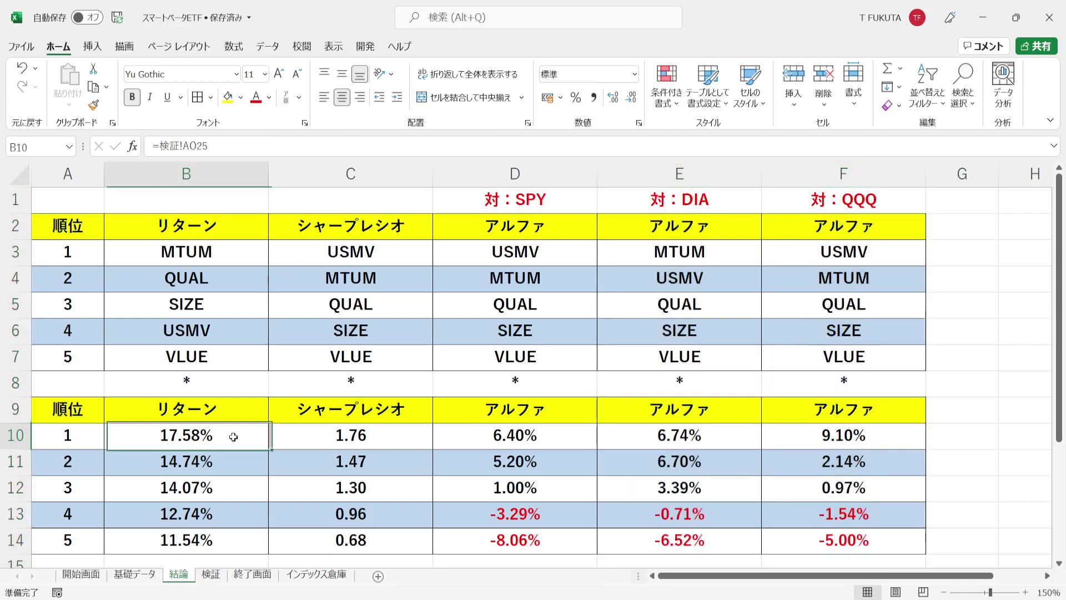
click(785, 460)
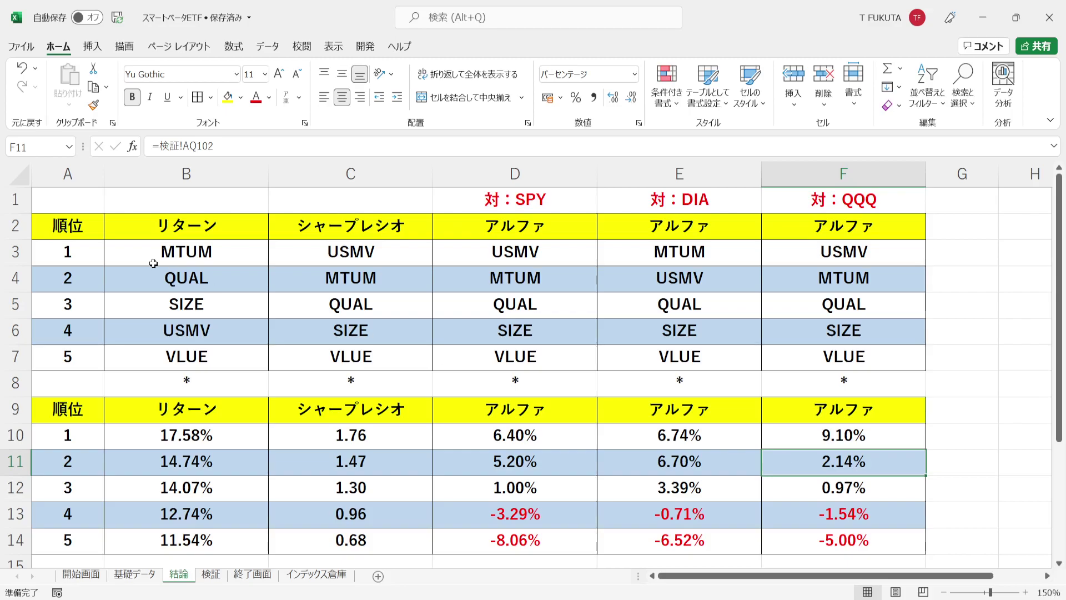
Step: Return to the 順位 heading in A2, open the 終了画面 sheet and select its comment-request line in A2
click(98, 228)
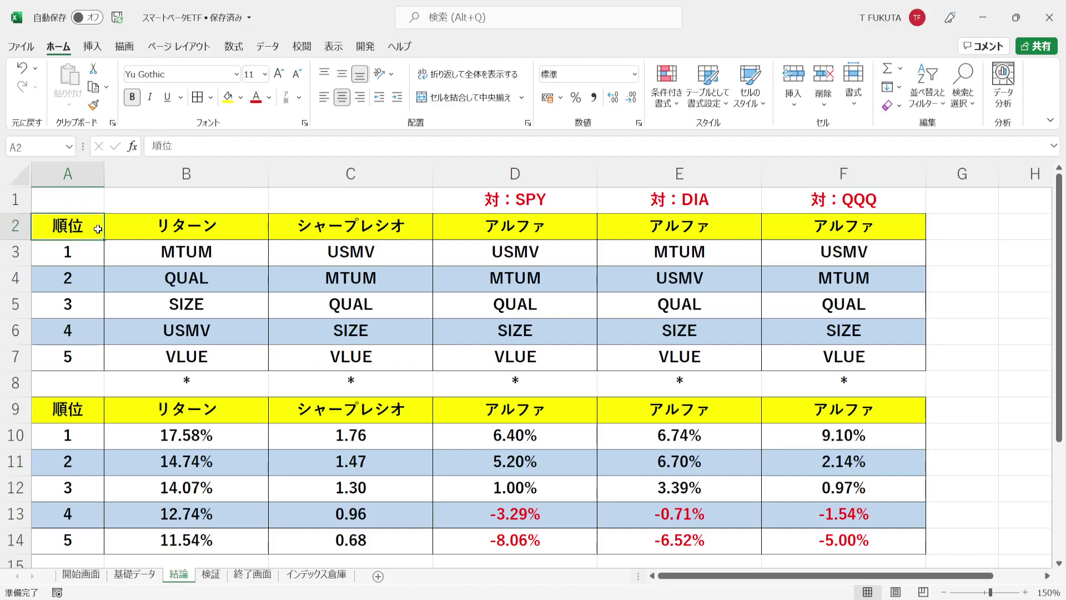
click(249, 577)
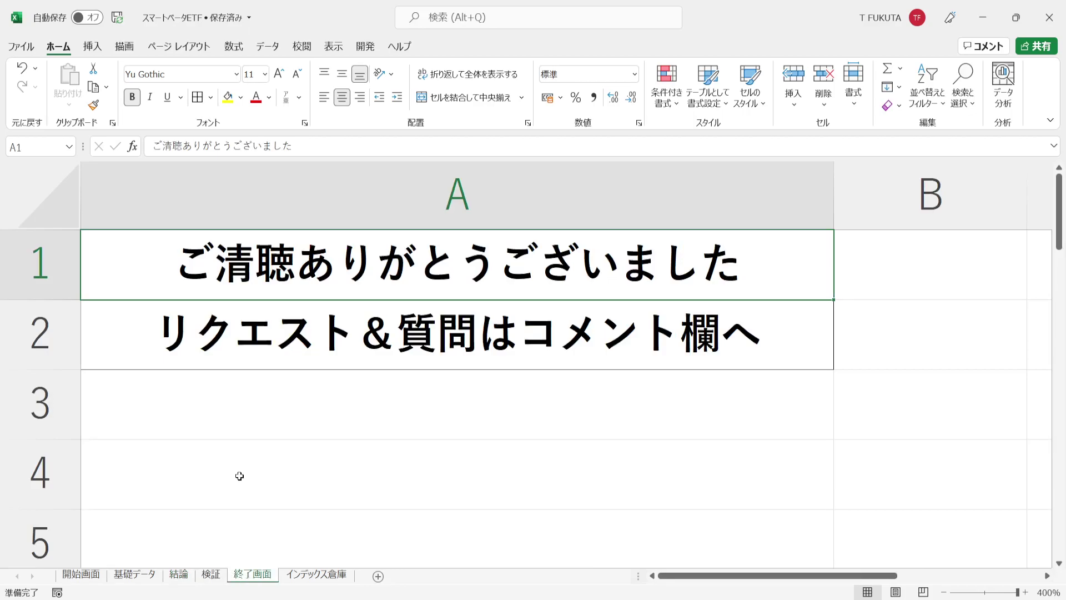
click(112, 347)
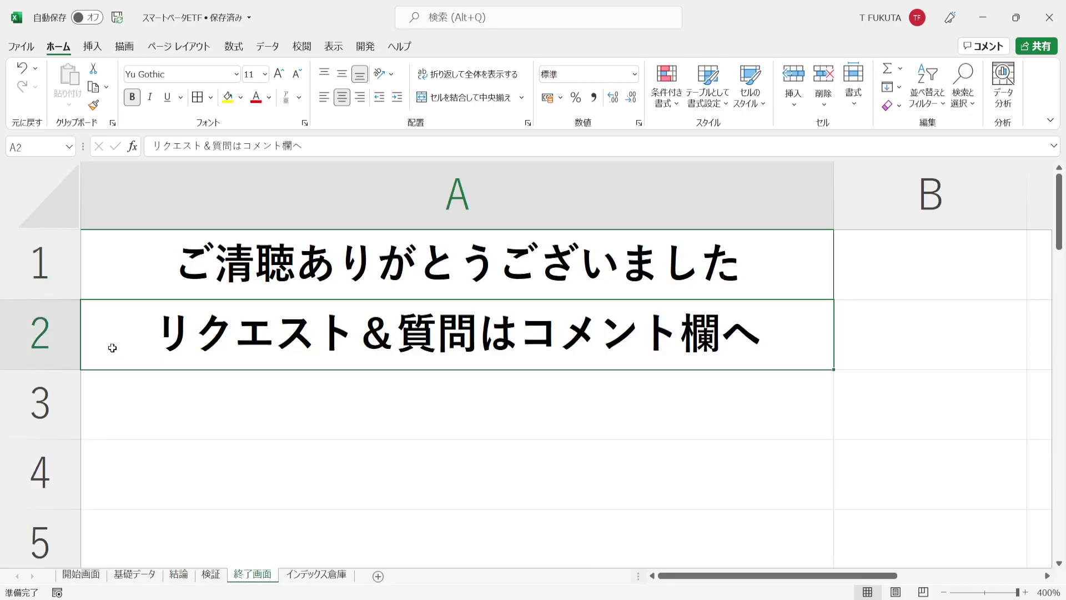